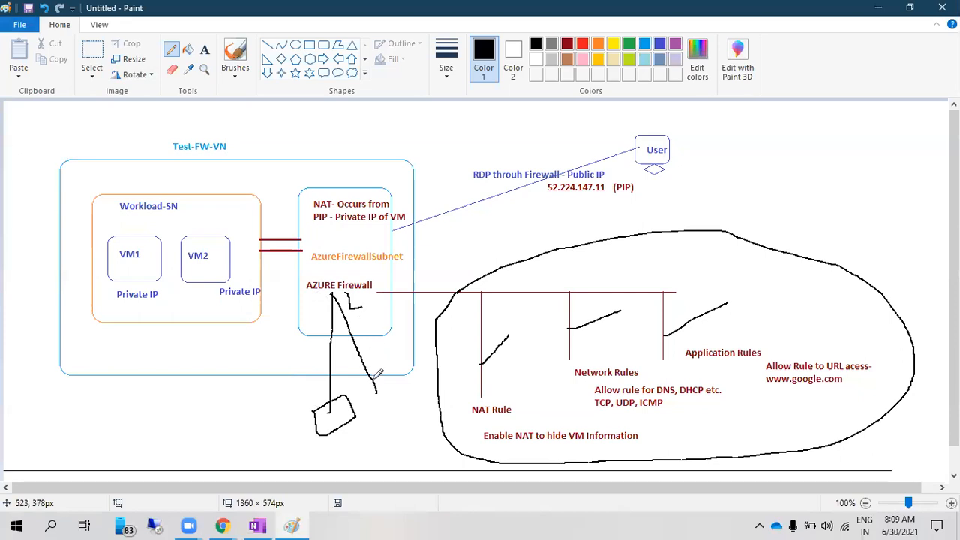
# Draw a line linking VM2 to the firewall subnet, plus tick marks under Network and Application Rules
pyautogui.moveTo(321, 268); pyautogui.dragTo(227, 264)
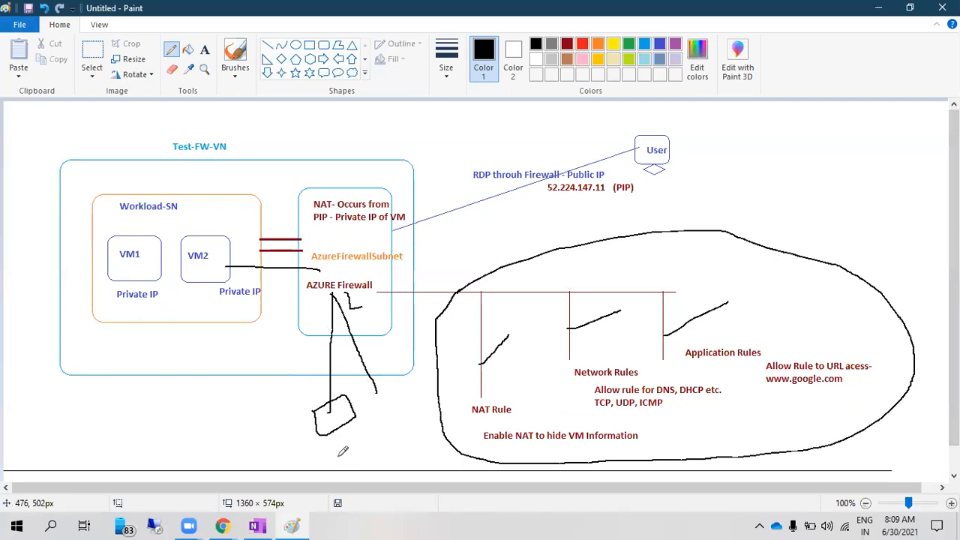
pyautogui.moveTo(359, 462)
pyautogui.mouseDown()
pyautogui.moveTo(337, 422)
pyautogui.moveTo(342, 301)
pyautogui.moveTo(276, 272)
pyautogui.moveTo(238, 269)
pyautogui.mouseUp()
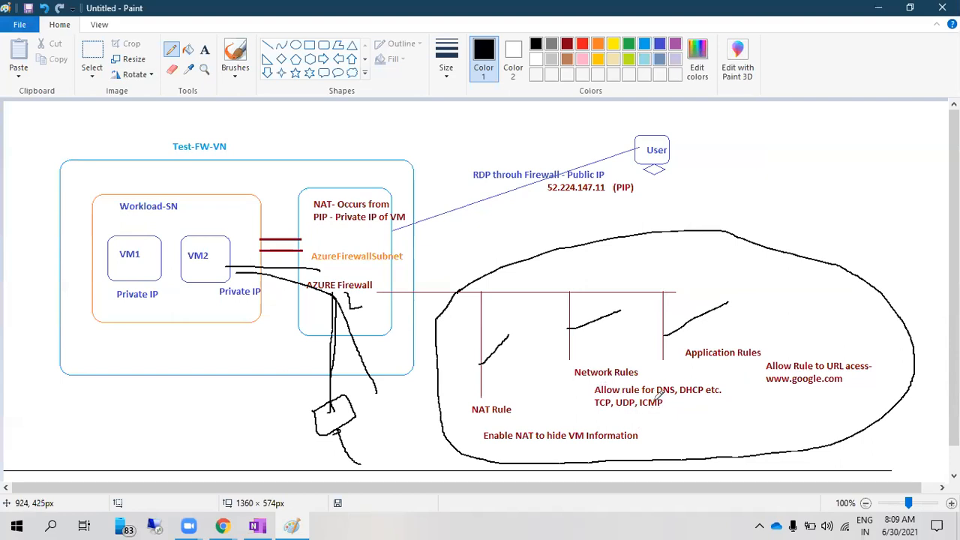
pyautogui.moveTo(613, 364); pyautogui.dragTo(617, 346)
pyautogui.moveTo(736, 336); pyautogui.dragTo(772, 311)
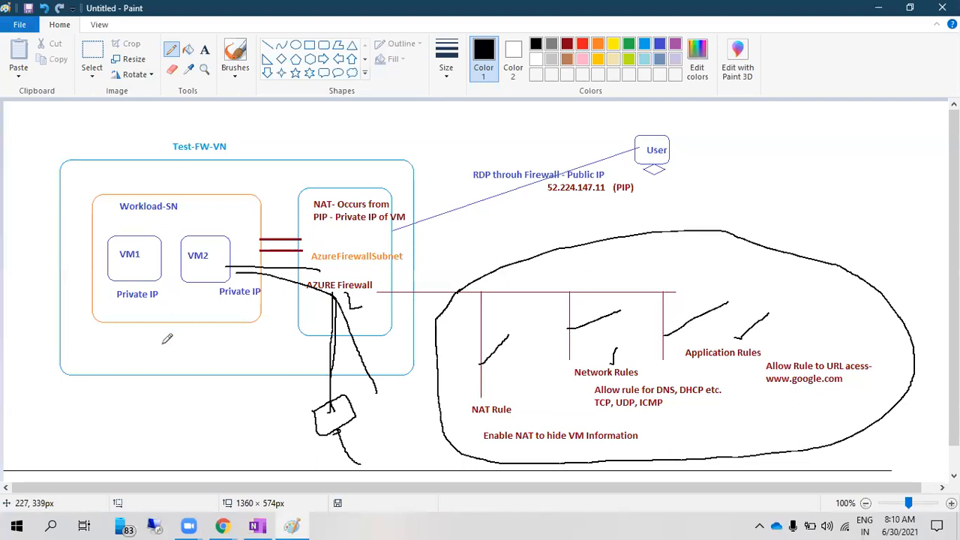
# Draw strokes above Test-FW-VN and beside AzureFirewallSubnet, and a small shape below Workload-SN
pyautogui.moveTo(223, 134); pyautogui.dragTo(248, 104)
pyautogui.moveTo(399, 250); pyautogui.dragTo(437, 234)
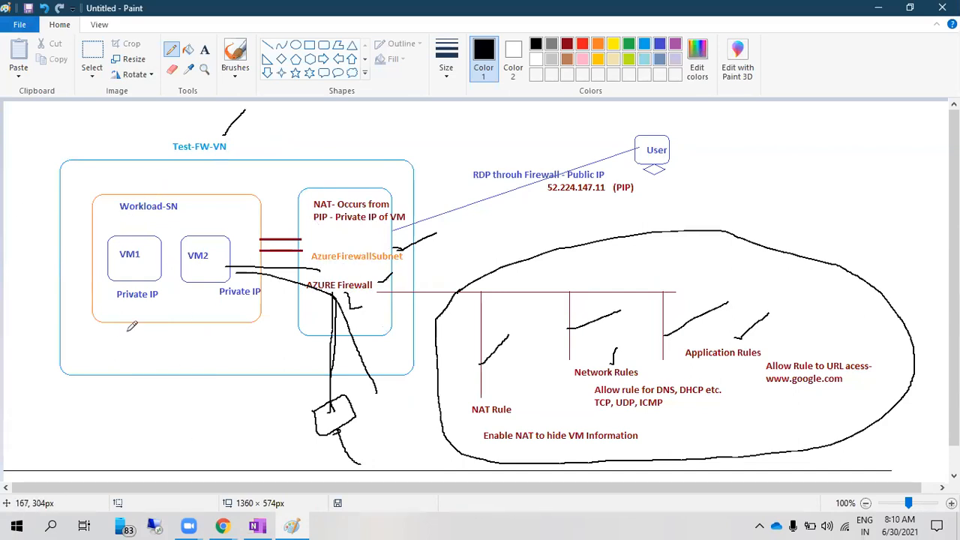
pyautogui.moveTo(107, 336)
pyautogui.mouseDown()
pyautogui.moveTo(109, 357)
pyautogui.moveTo(168, 345)
pyautogui.moveTo(129, 319)
pyautogui.moveTo(111, 330)
pyautogui.mouseUp()
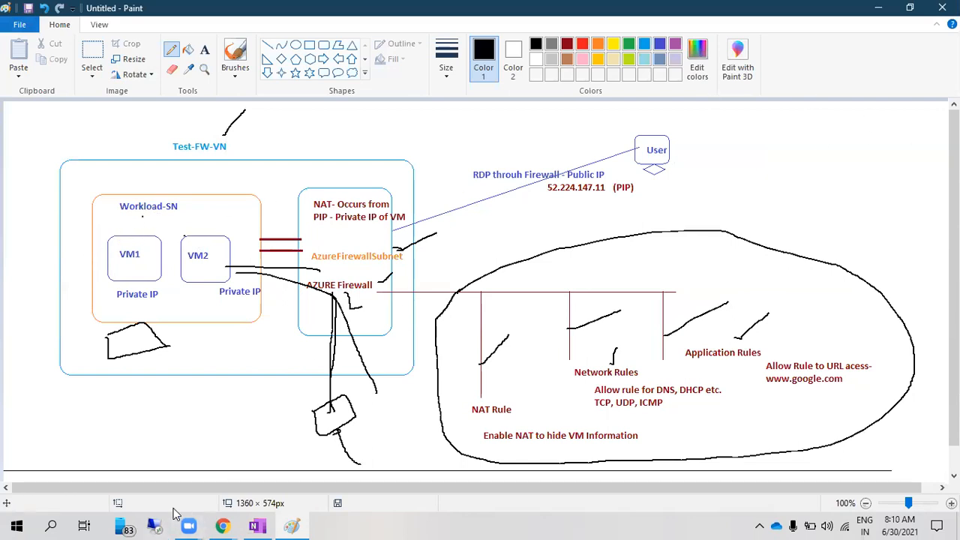
# Return to the Azure portal and open the testvm-firewall virtual machine from Virtual machines
pyautogui.moveTo(222, 525)
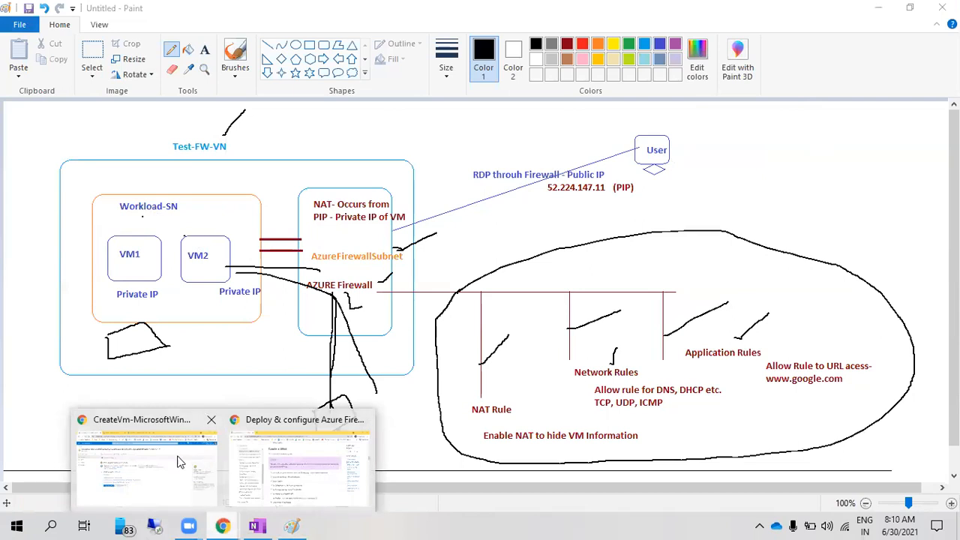
pyautogui.click(139, 461)
pyautogui.click(75, 86)
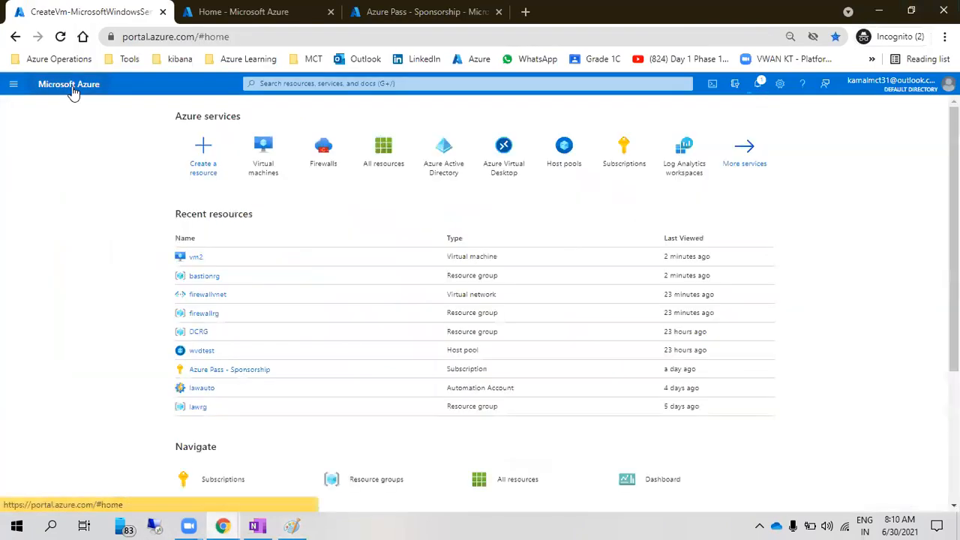
pyautogui.click(267, 173)
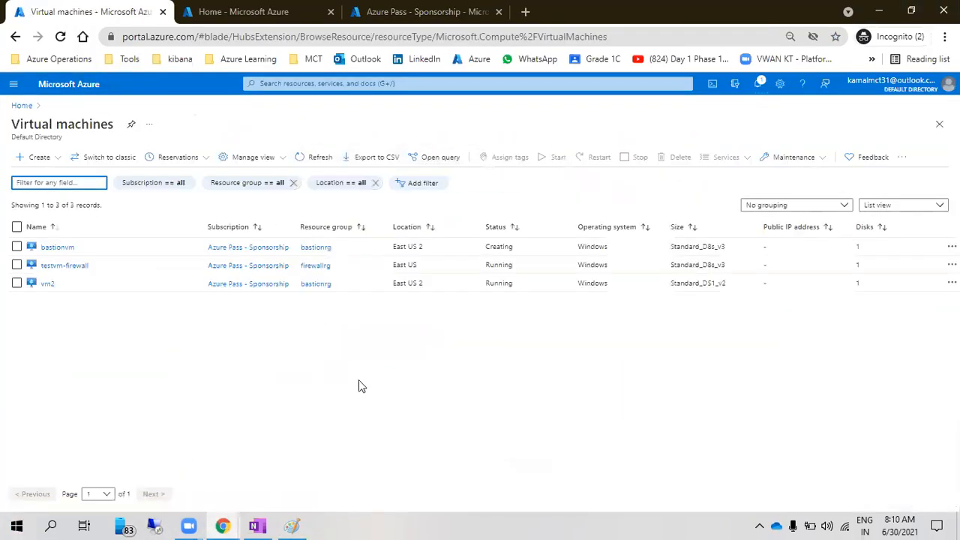
pyautogui.doubleClick(323, 266)
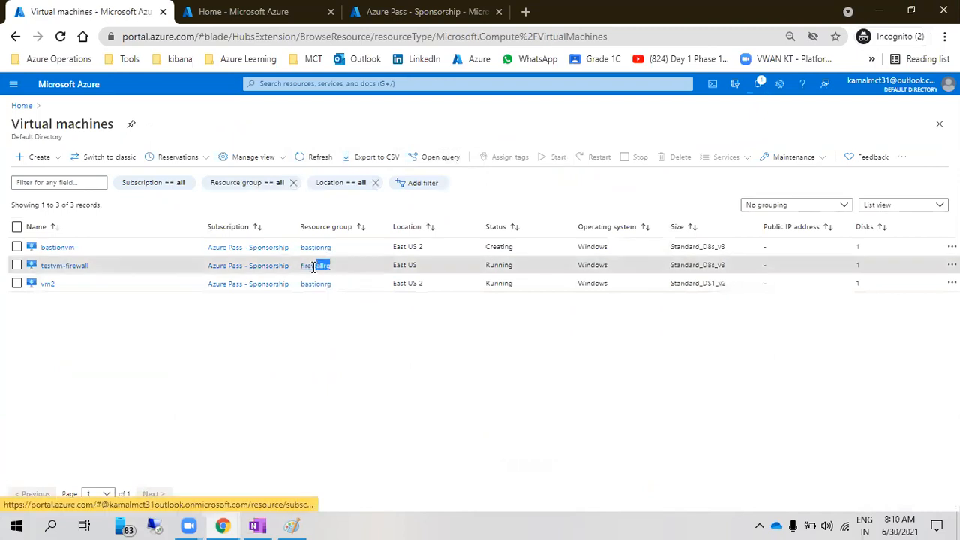
pyautogui.click(294, 354)
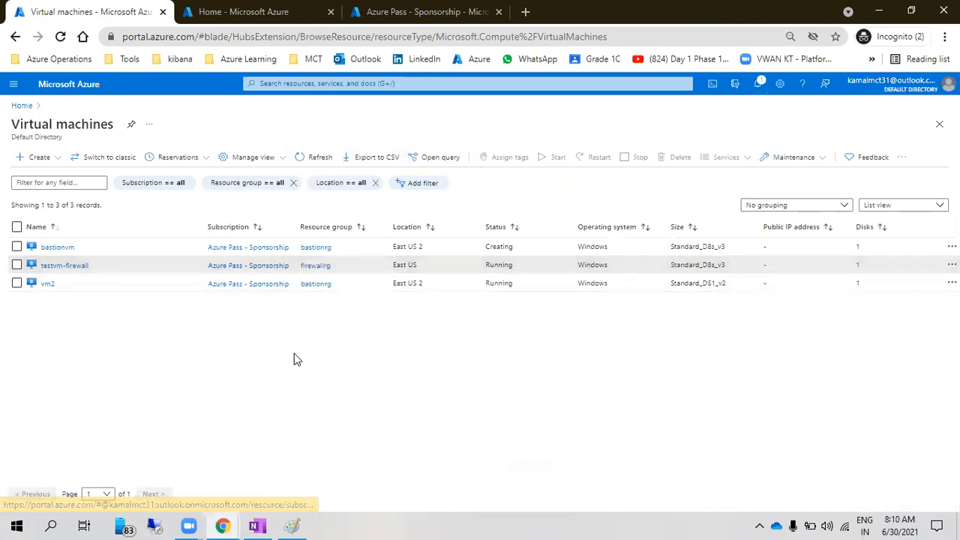
pyautogui.click(65, 267)
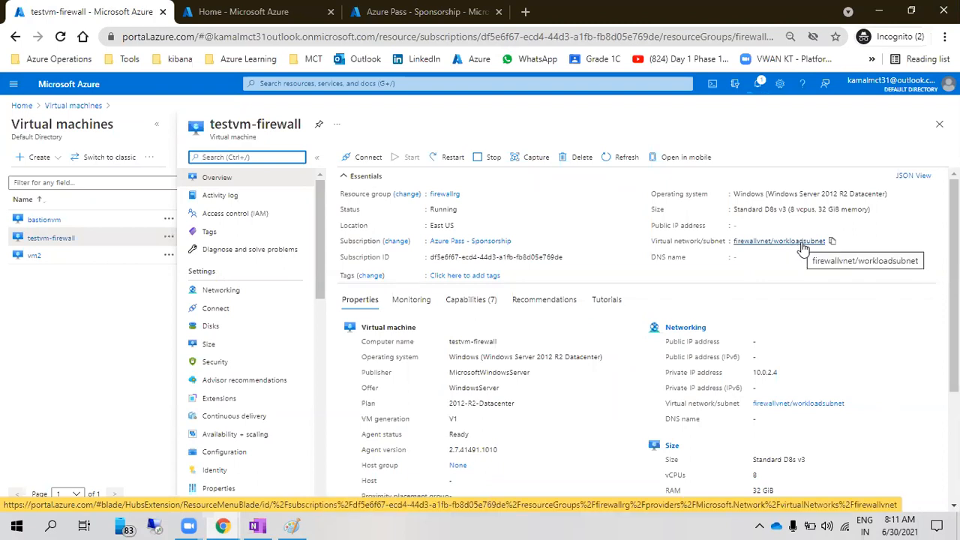
# Check the VM's networking (no public IP, private IP 10.0.2.4) and open firewallvnet
pyautogui.click(234, 292)
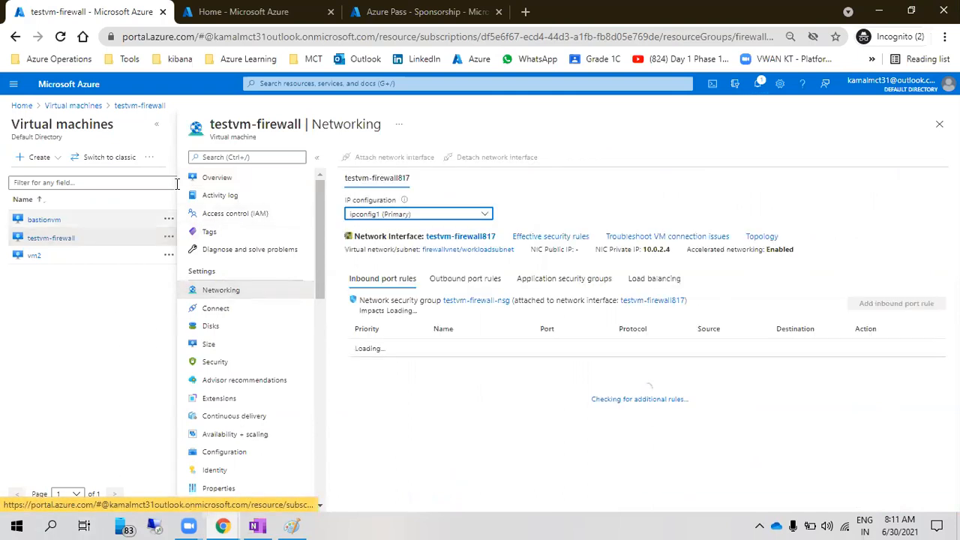
pyautogui.moveTo(596, 253); pyautogui.dragTo(536, 250)
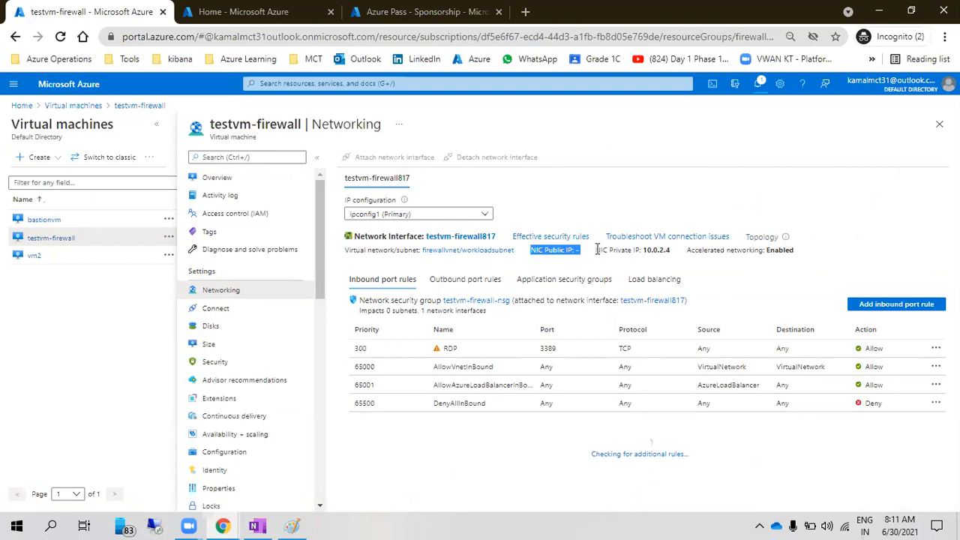
pyautogui.click(644, 250)
pyautogui.moveTo(678, 255); pyautogui.dragTo(658, 253)
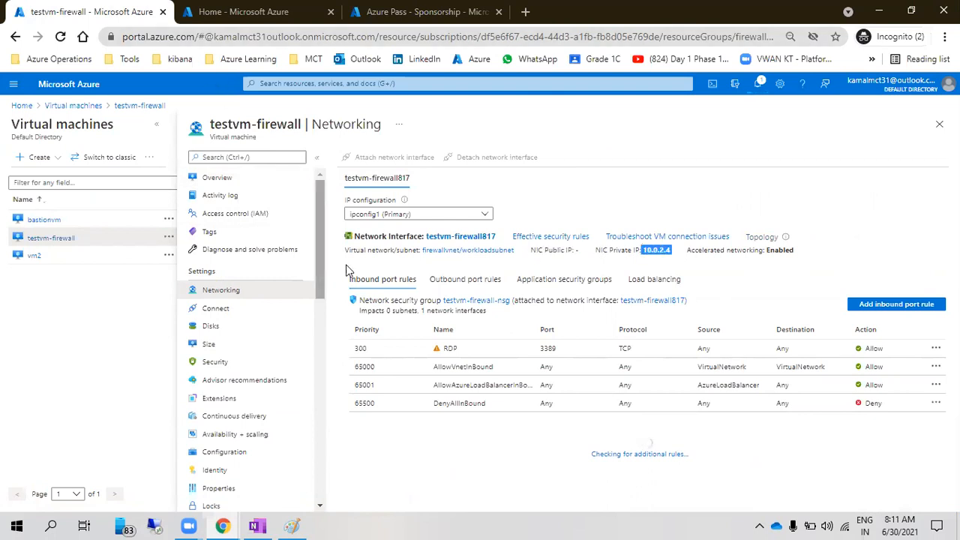
pyautogui.click(228, 121)
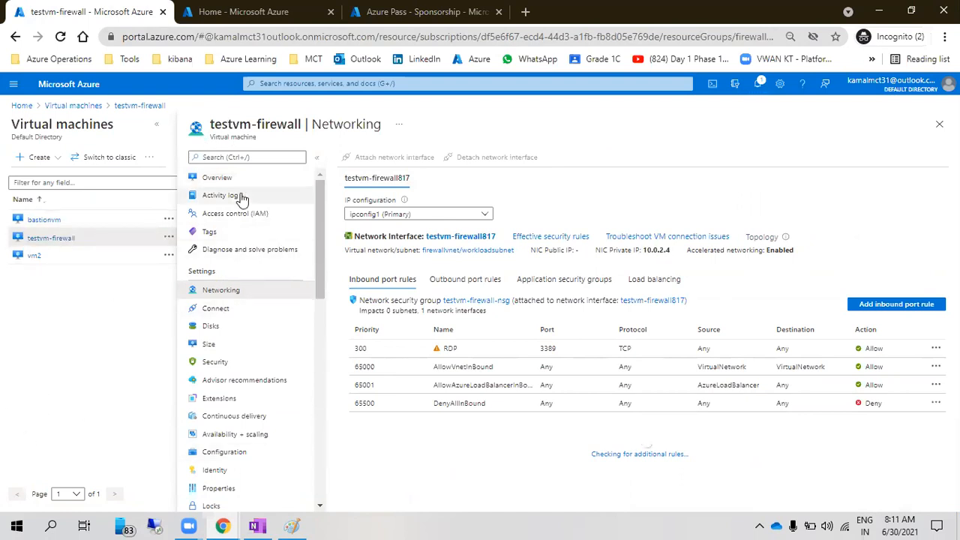
pyautogui.click(504, 250)
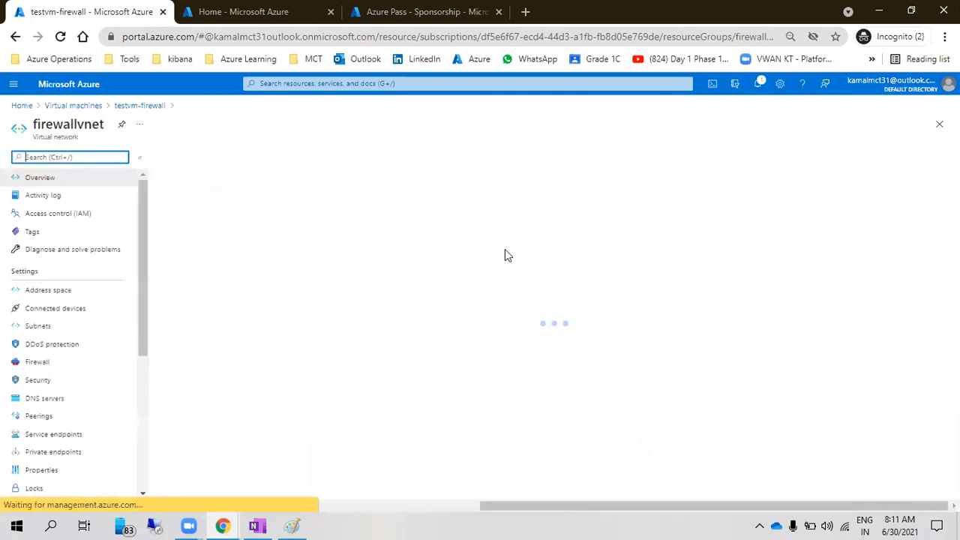
# List firewallvnet's subnets, noting AzureFirewallSubnet and workloadsubnet
pyautogui.click(59, 330)
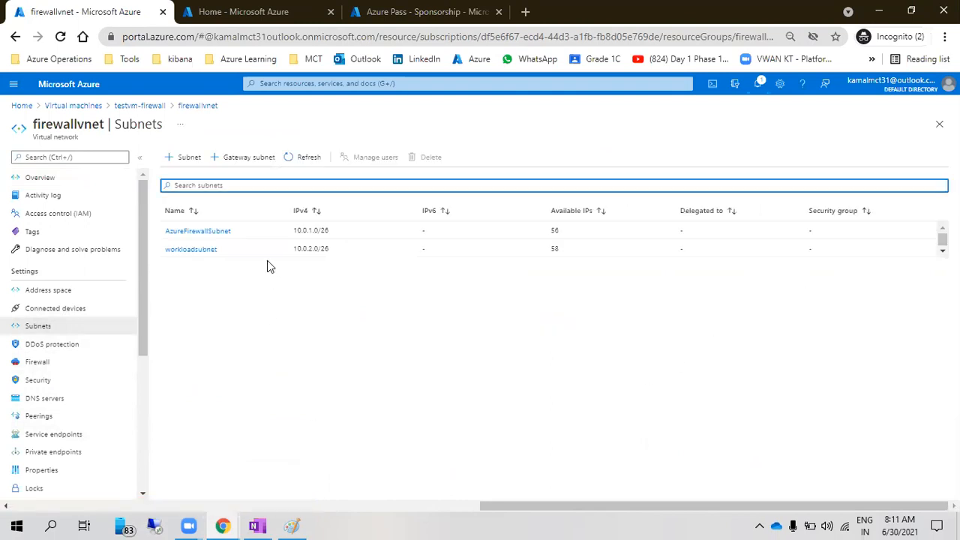
pyautogui.moveTo(253, 230); pyautogui.dragTo(171, 229)
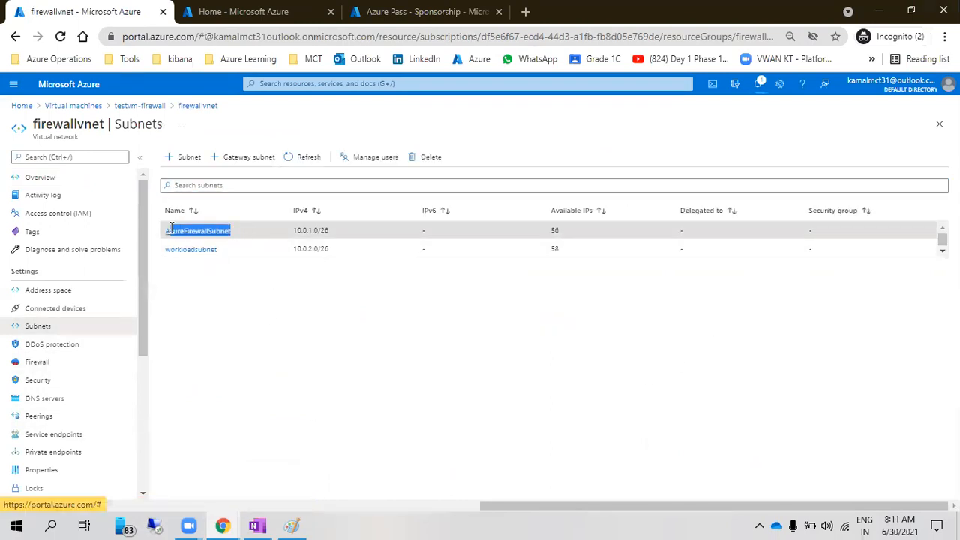
pyautogui.moveTo(225, 248); pyautogui.dragTo(196, 308)
pyautogui.click(248, 325)
pyautogui.click(196, 308)
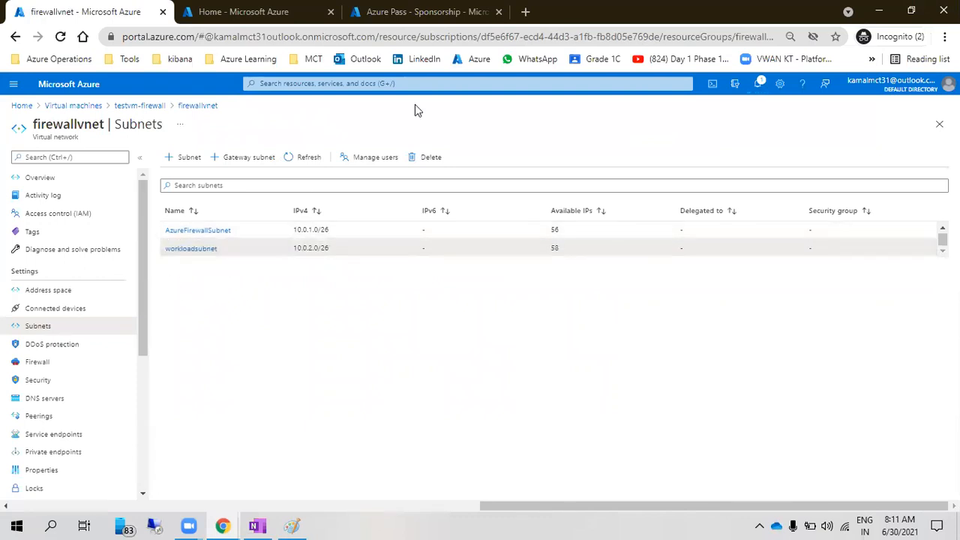
# Open the fiewall firewall from Firewalls and note its private IP 10.0.1.4
pyautogui.click(64, 84)
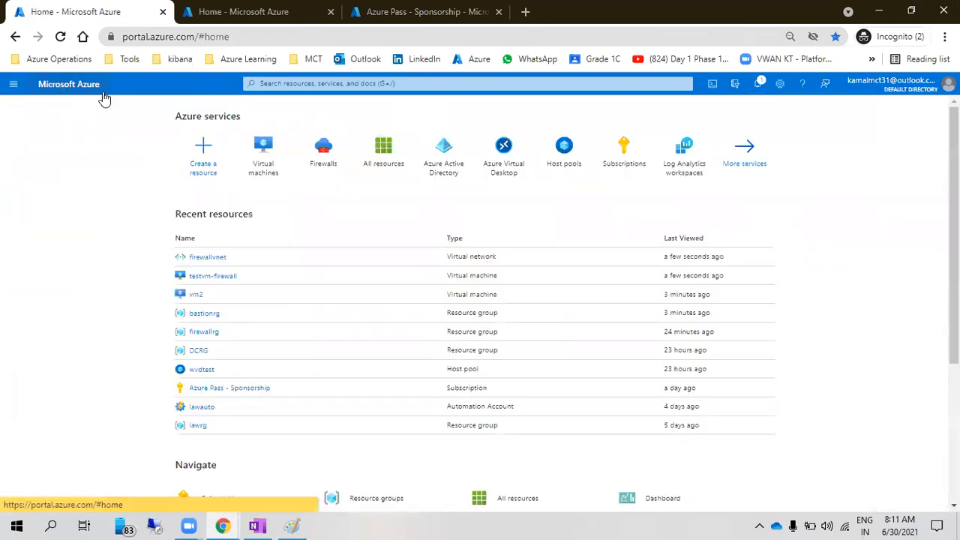
pyautogui.click(310, 150)
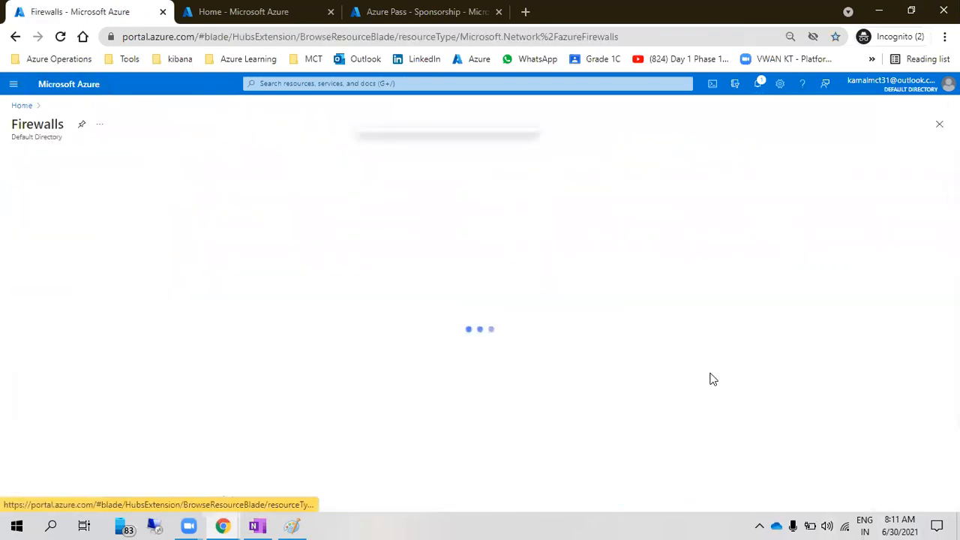
pyautogui.click(54, 250)
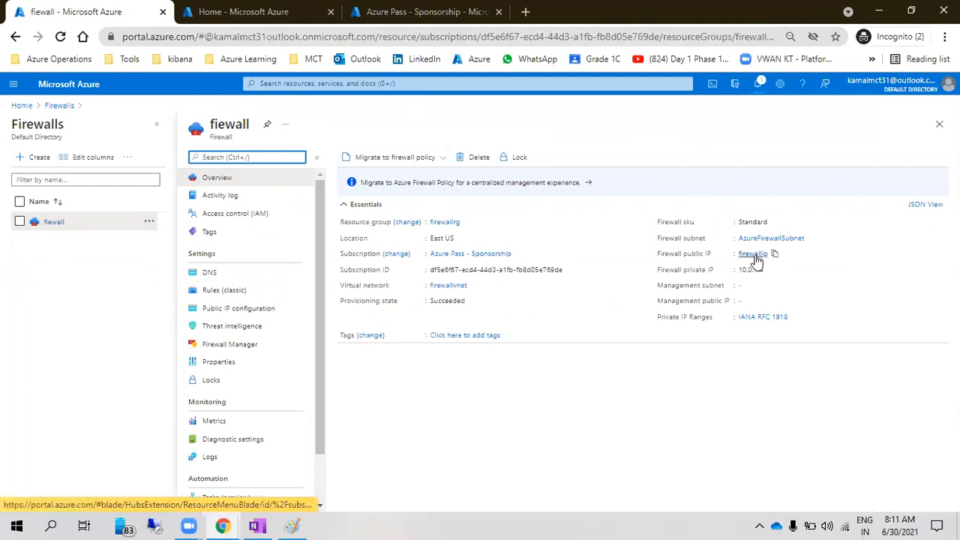
pyautogui.moveTo(737, 270); pyautogui.dragTo(759, 271)
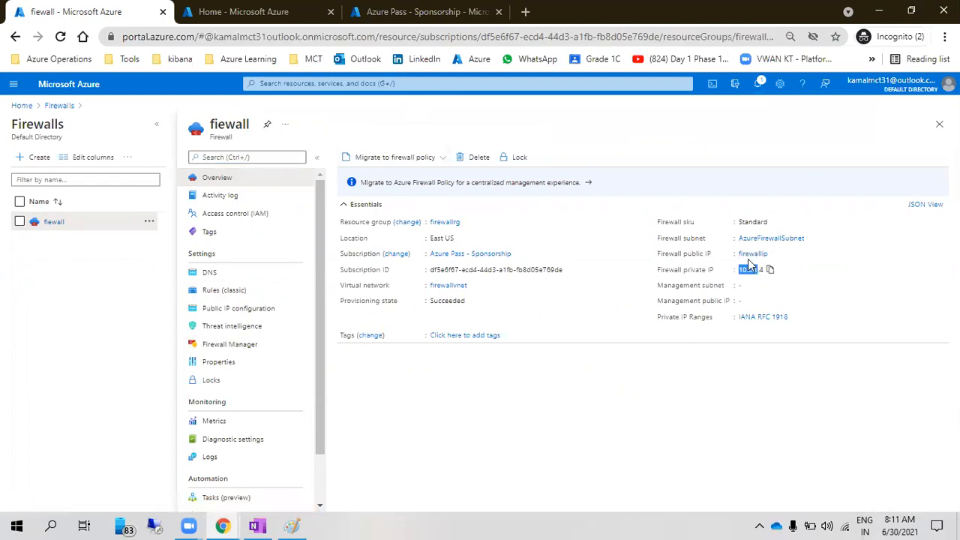
pyautogui.click(673, 257)
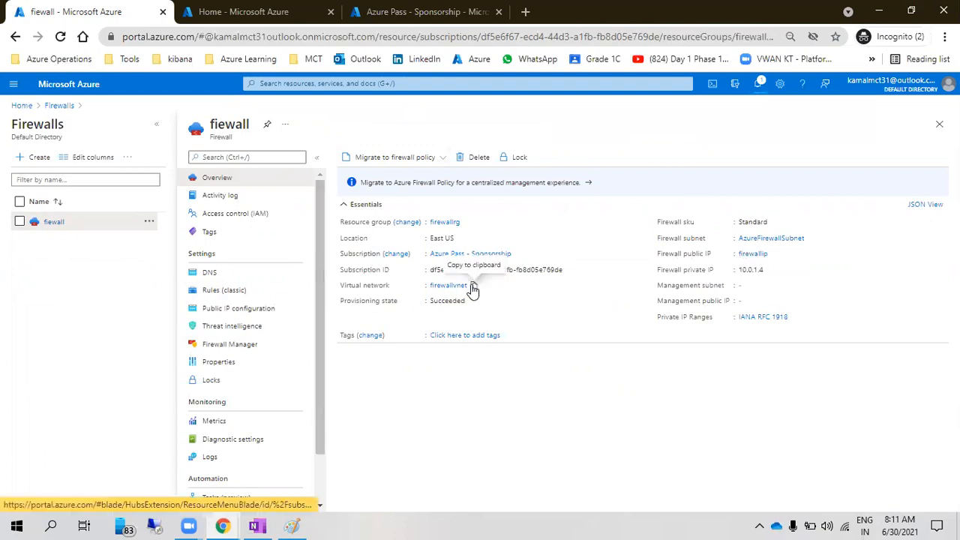
# Check the firewall device in firewallvnet's AzureFirewallSubnet, then return to the portal home page
pyautogui.click(441, 286)
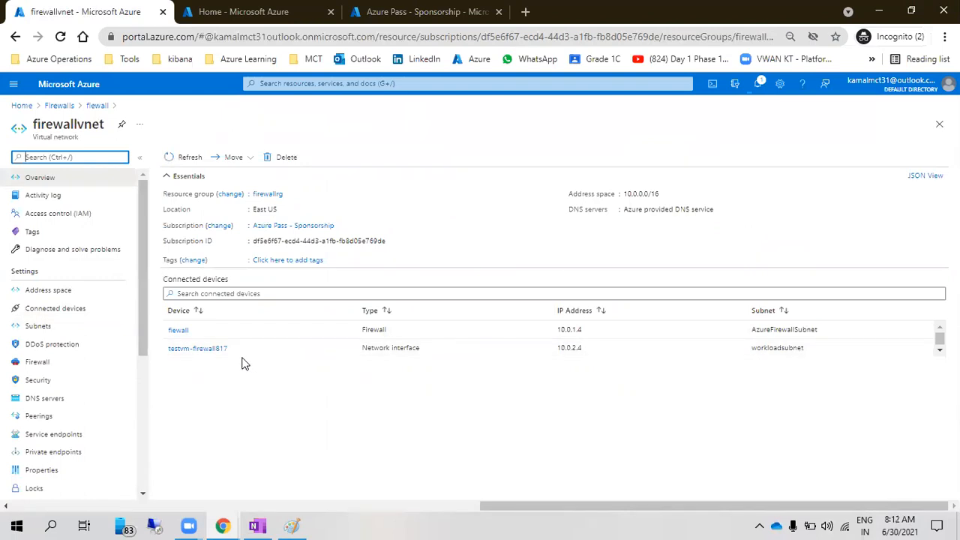
pyautogui.moveTo(751, 330); pyautogui.dragTo(818, 330)
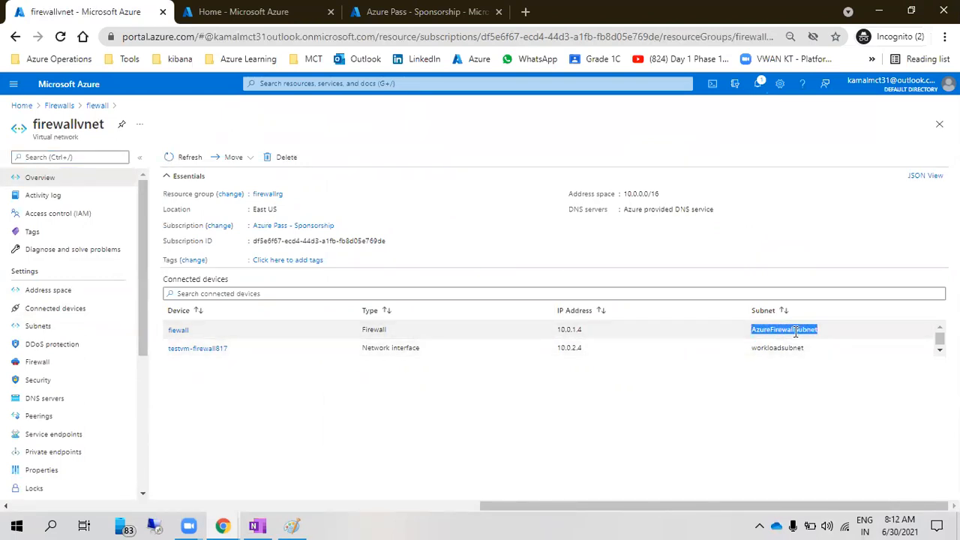
pyautogui.moveTo(189, 337); pyautogui.dragTo(166, 331)
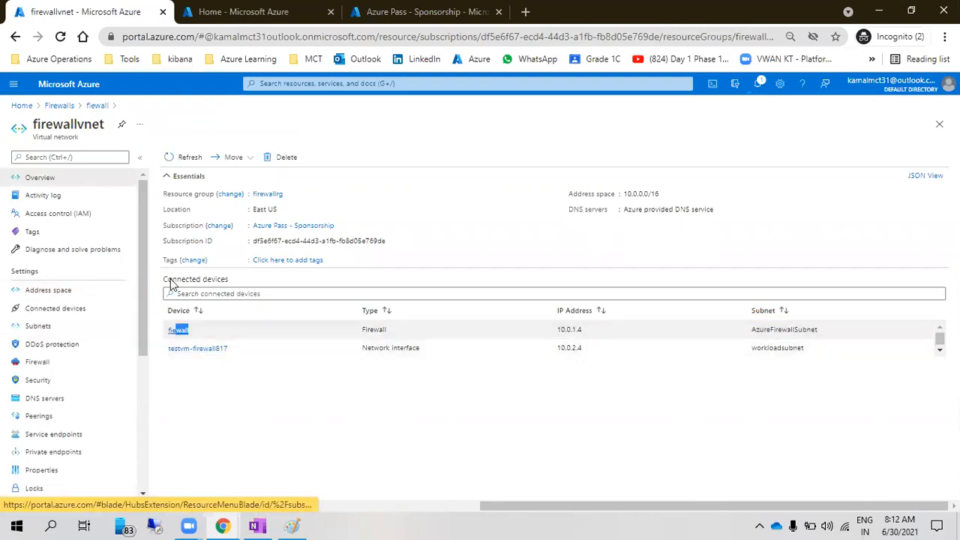
pyautogui.click(96, 105)
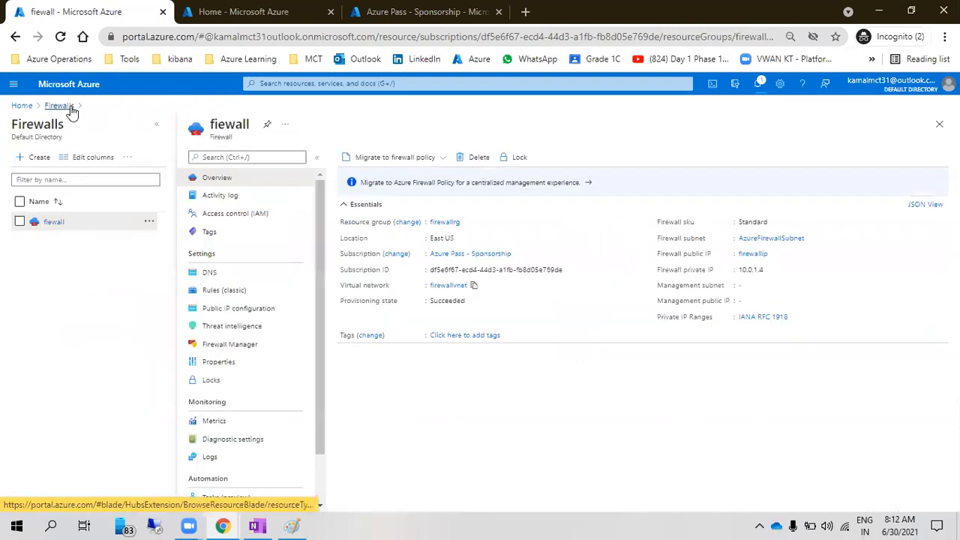
pyautogui.click(28, 107)
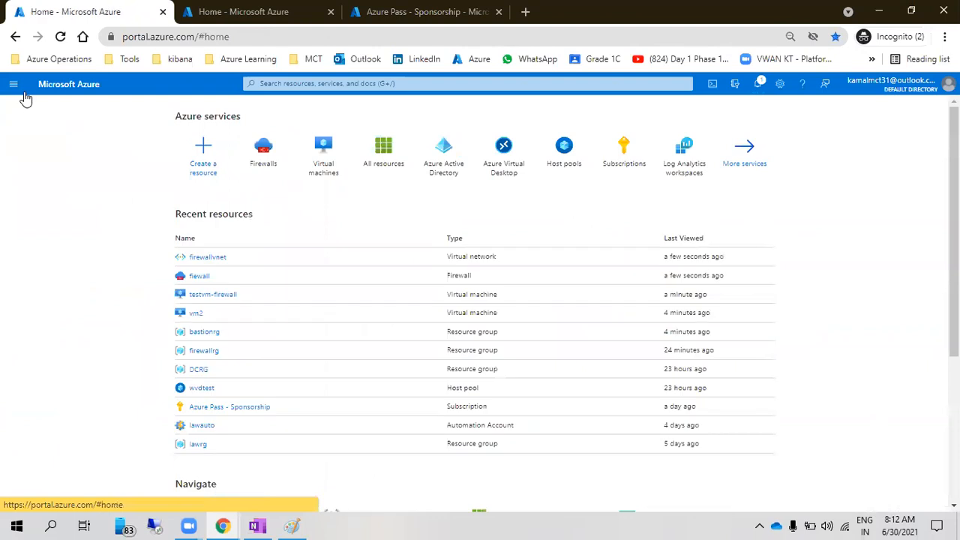
# Start a new firewall named test in resource group DCRG, managed with classic rules
pyautogui.click(203, 159)
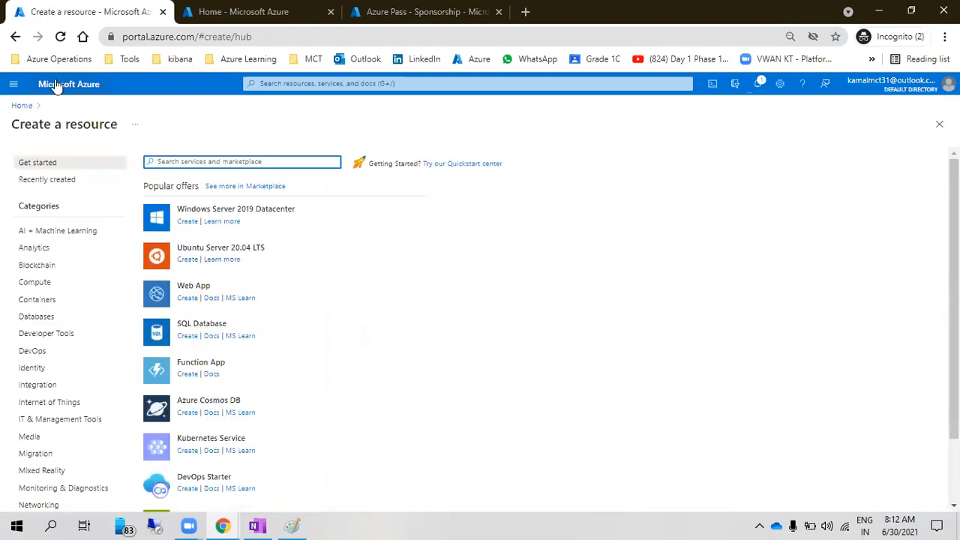
pyautogui.click(22, 106)
pyautogui.click(260, 147)
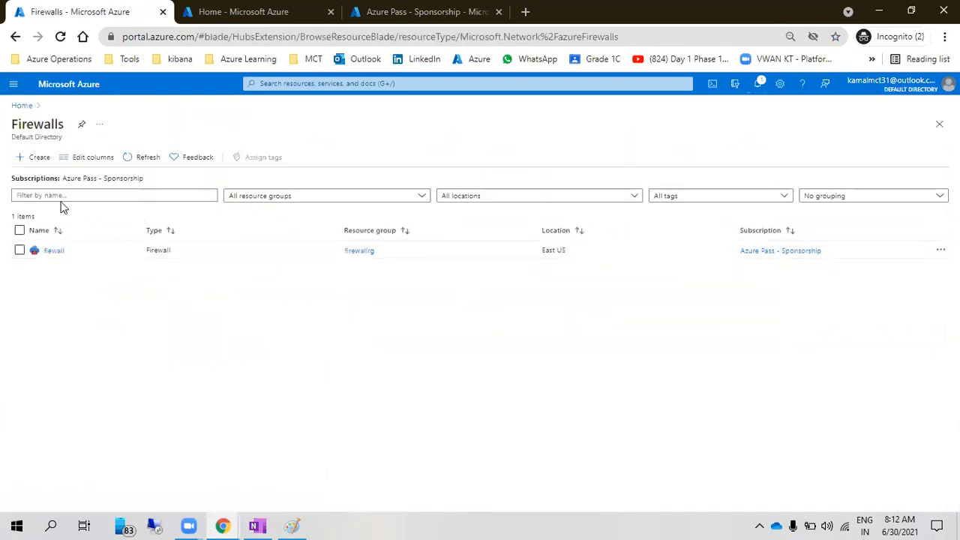
pyautogui.click(36, 159)
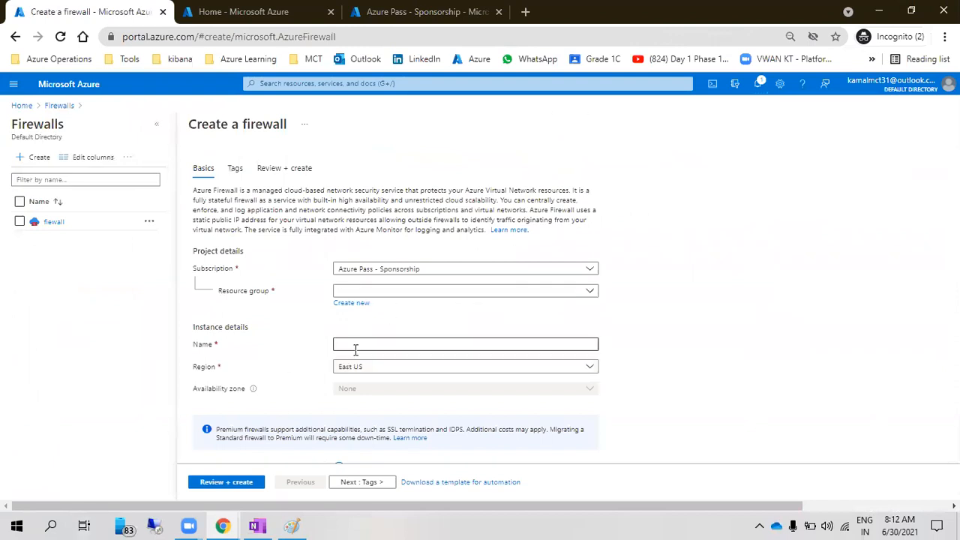
pyautogui.click(377, 293)
pyautogui.click(368, 346)
pyautogui.click(364, 345)
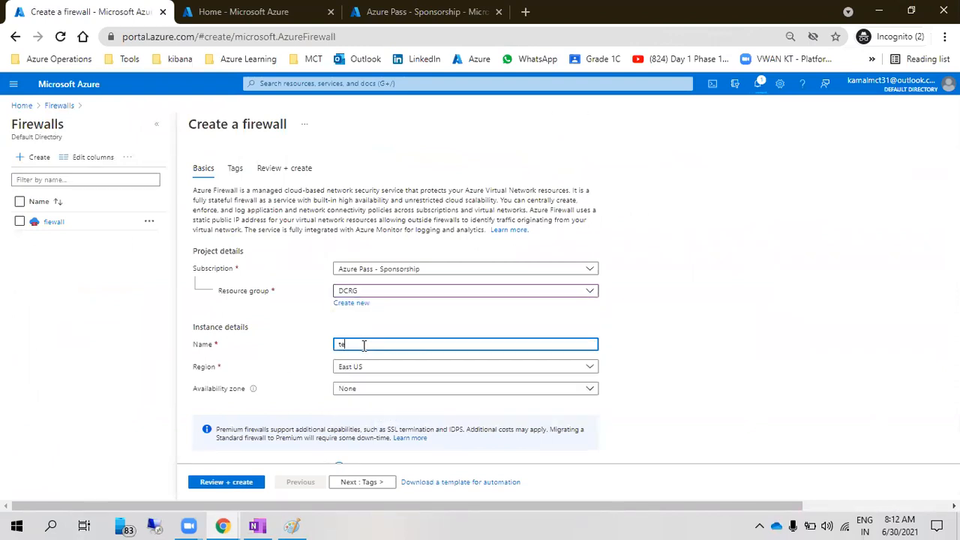
pyautogui.click(263, 360)
pyautogui.scroll(-2, 270, 358)
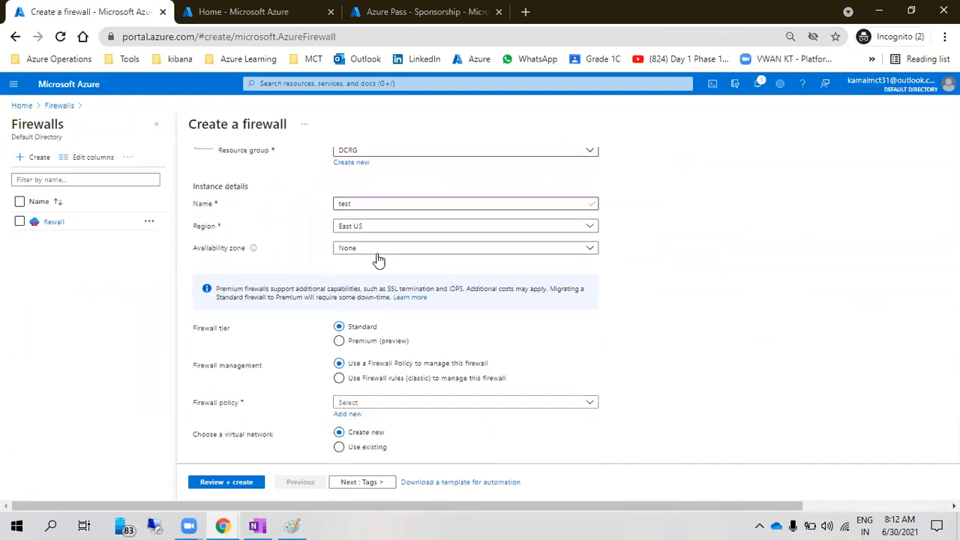
pyautogui.click(365, 378)
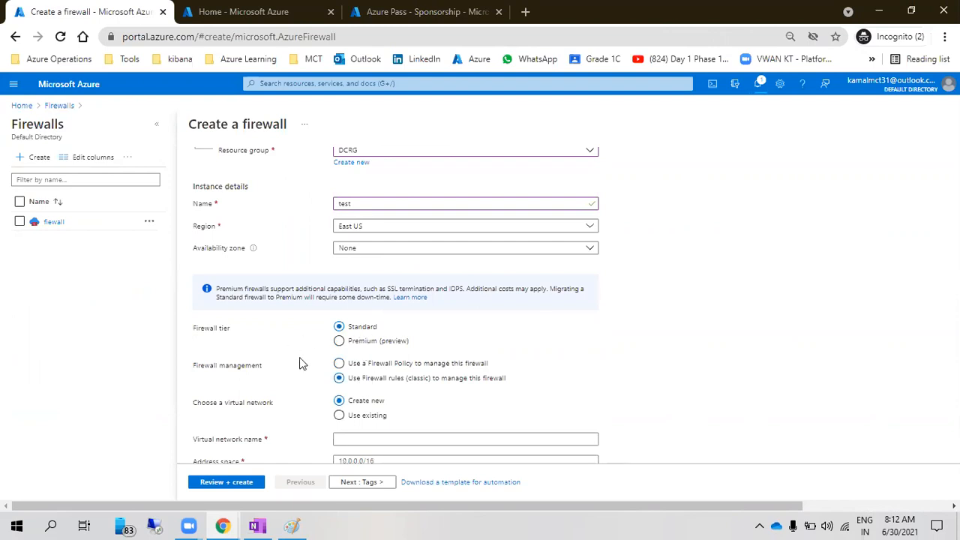
# Use the existing firewallvnet virtual network and create a new public IP address
pyautogui.scroll(-2, 380, 347)
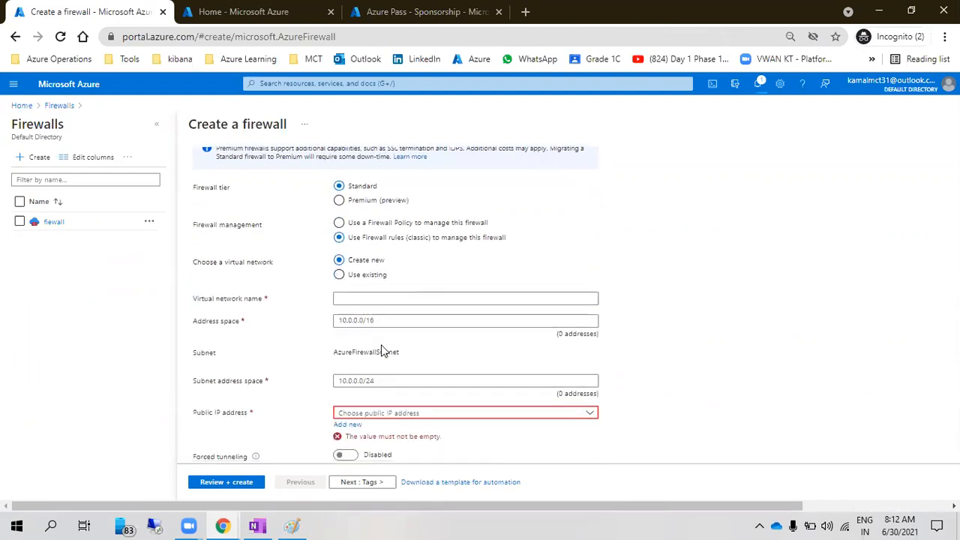
pyautogui.click(357, 276)
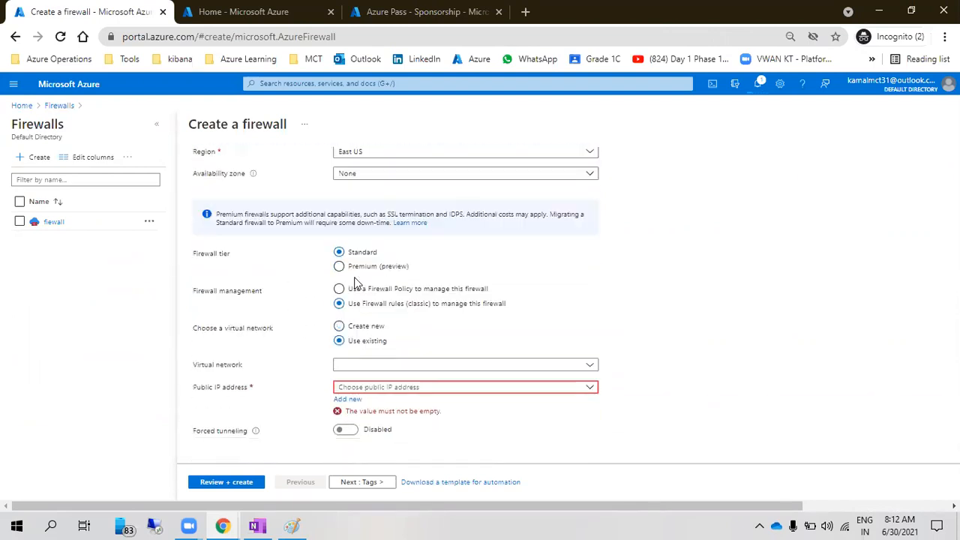
pyautogui.click(370, 367)
pyautogui.click(372, 403)
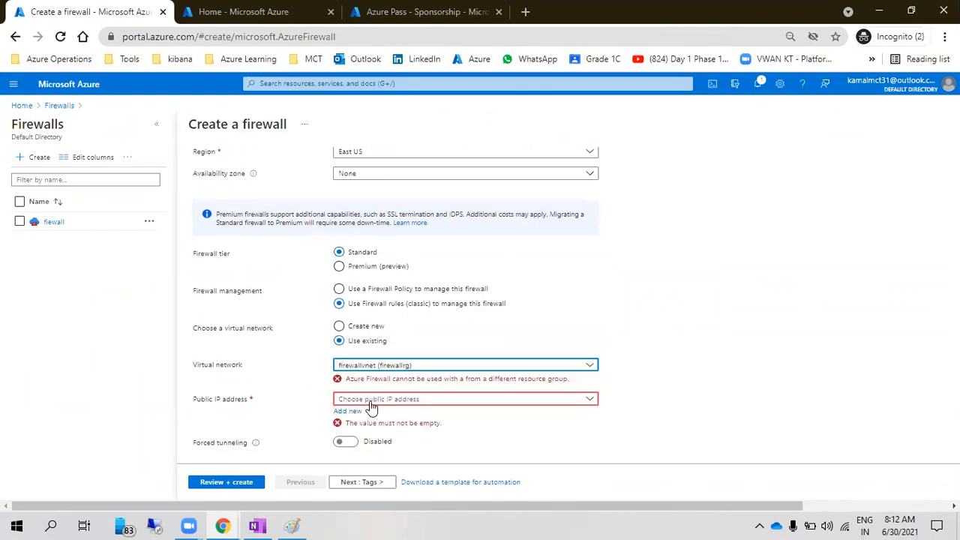
pyautogui.click(370, 400)
pyautogui.scroll(-1, 381, 450)
pyautogui.click(386, 459)
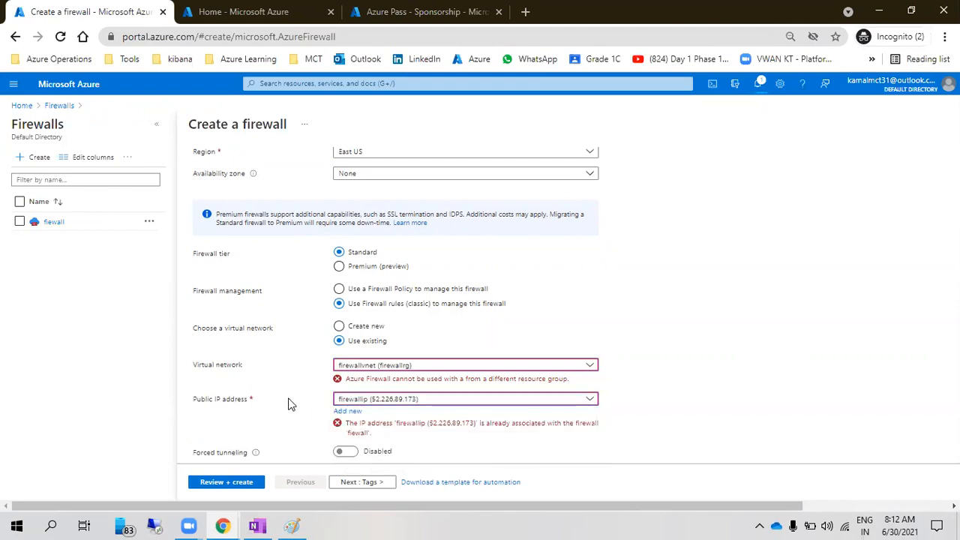
pyautogui.scroll(-1, 300, 403)
pyautogui.click(347, 389)
pyautogui.write('fi')
pyautogui.write('t')
pyautogui.click(364, 363)
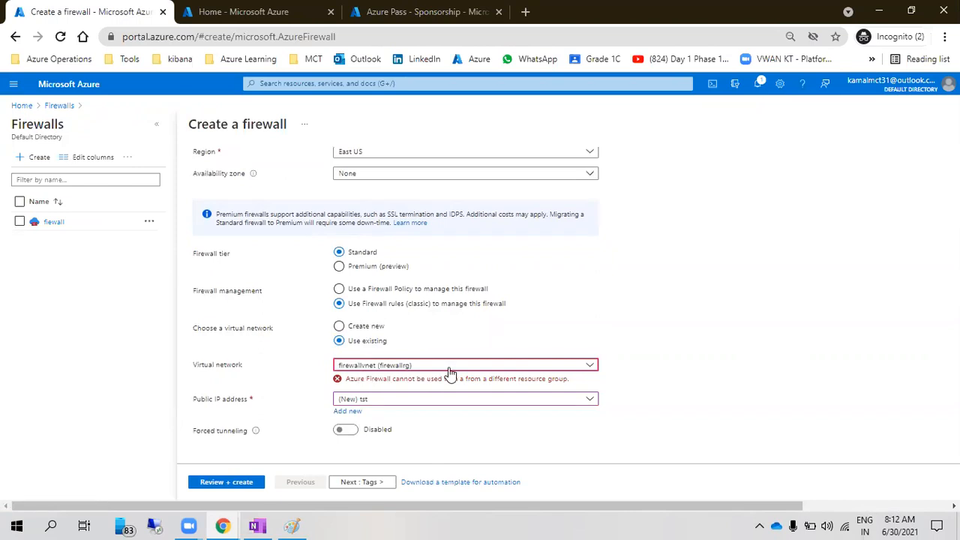
# Discard the unfinished firewall form and return to the Firewalls list
pyautogui.click(368, 367)
pyautogui.click(366, 370)
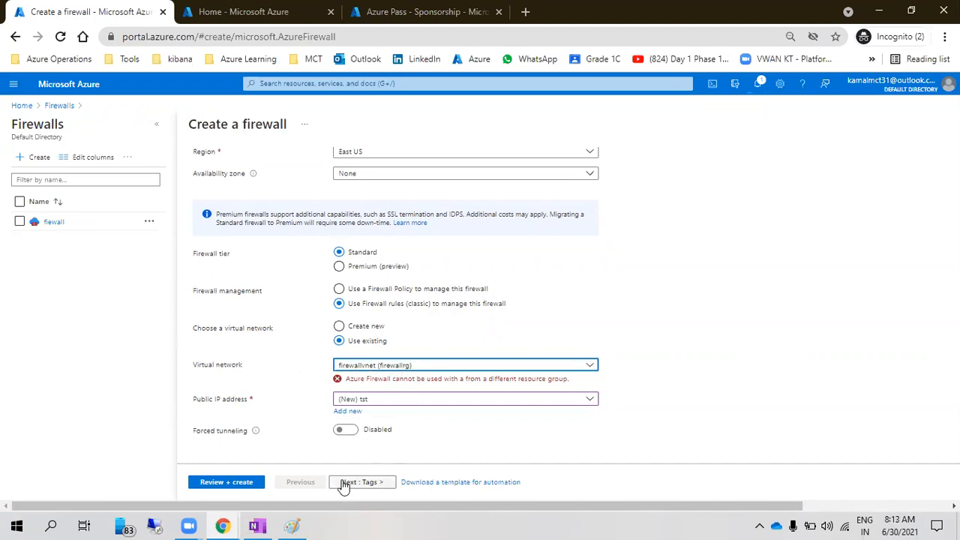
pyautogui.scroll(3, 282, 466)
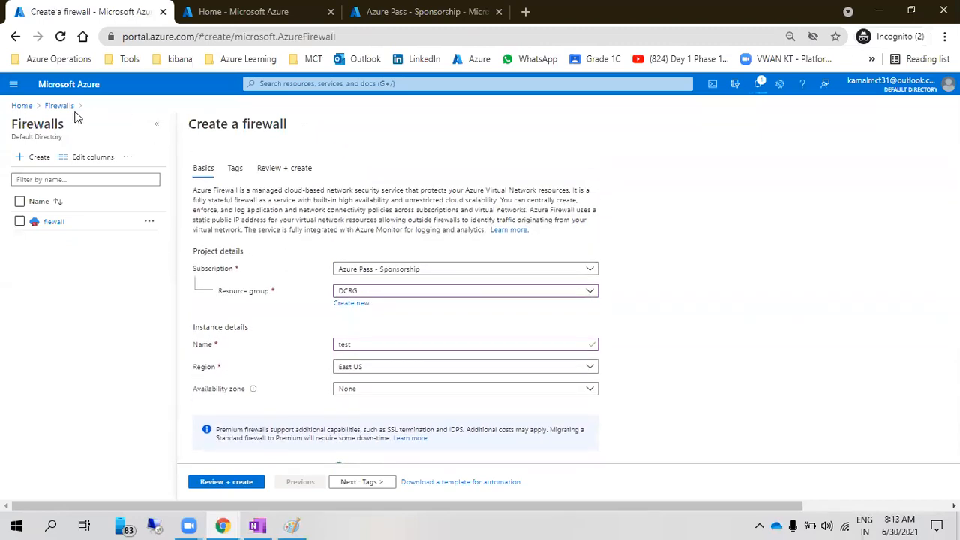
pyautogui.click(66, 105)
pyautogui.click(537, 120)
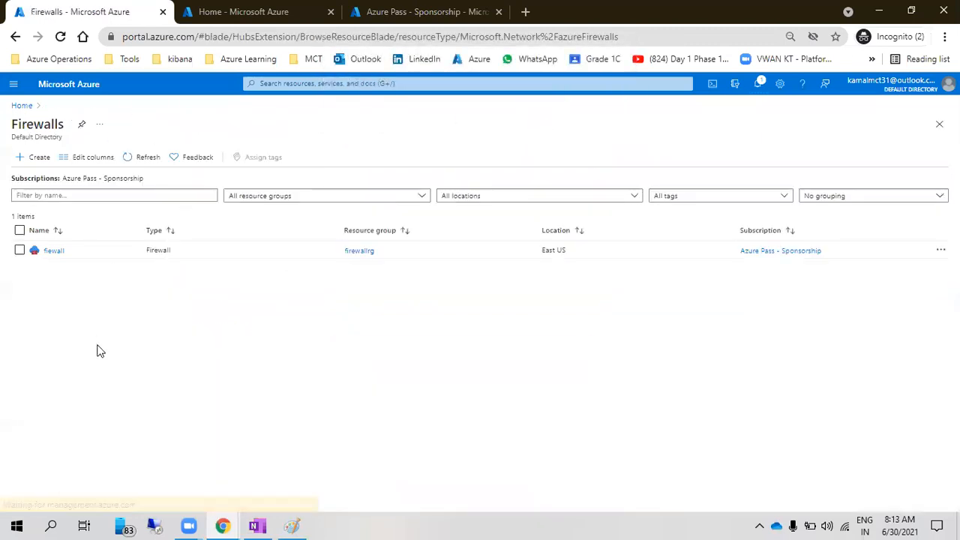
# Open fiewall's classic rules, review the NAT, network and application tabs, and add a NAT rule collection
pyautogui.click(53, 250)
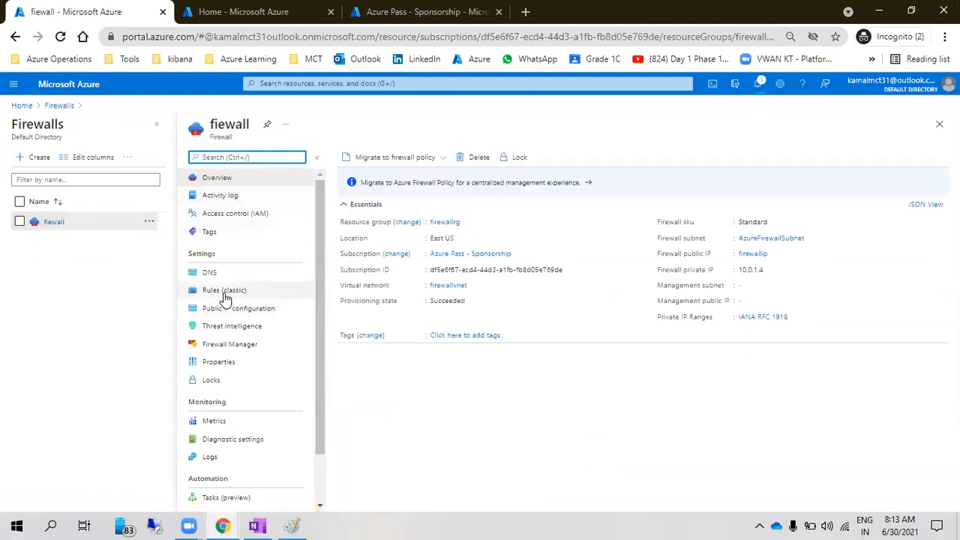
pyautogui.click(224, 292)
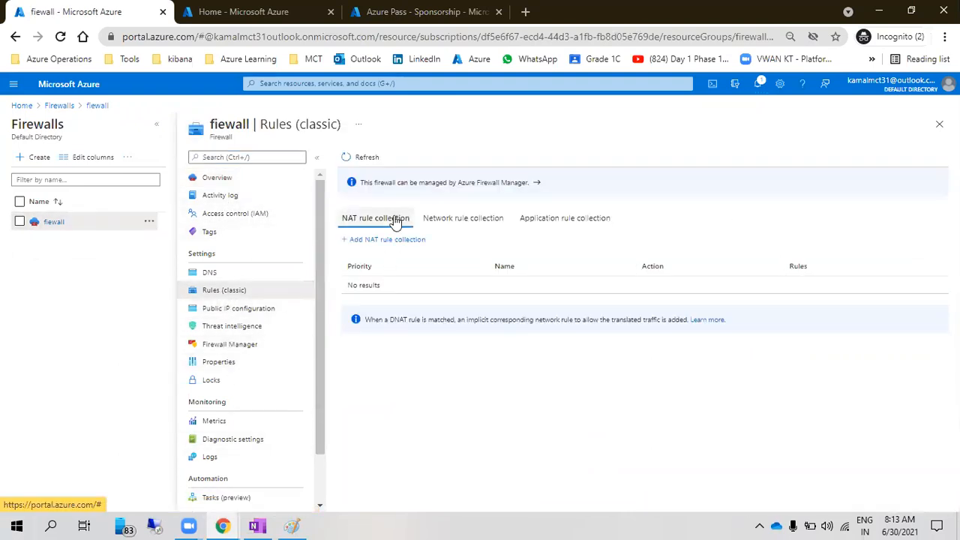
pyautogui.click(292, 525)
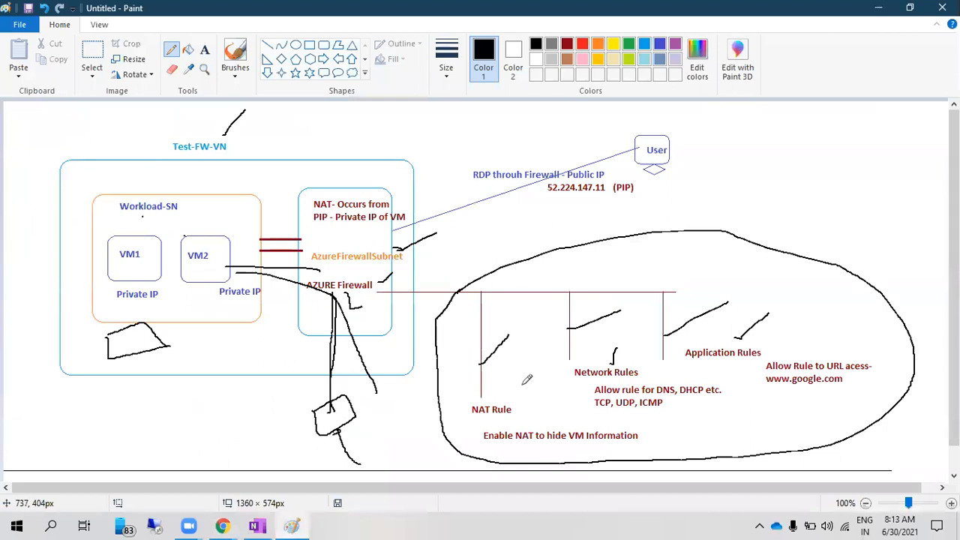
pyautogui.hotkey('alt', 'Tab')
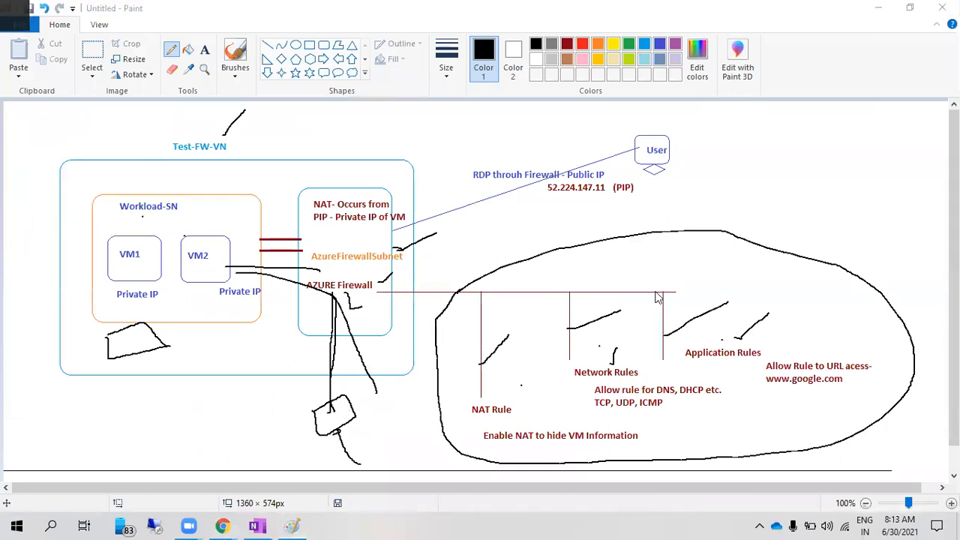
pyautogui.click(459, 220)
pyautogui.click(537, 220)
pyautogui.click(372, 220)
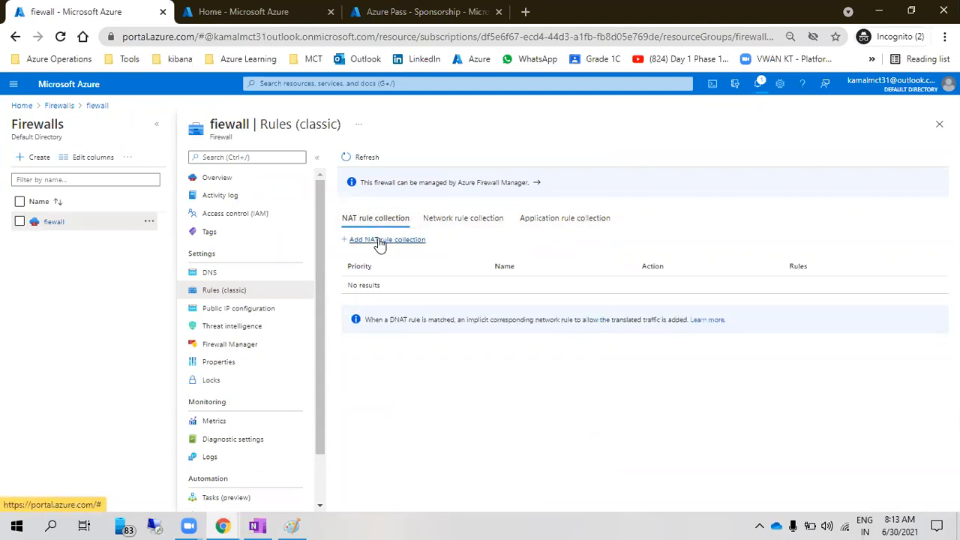
pyautogui.click(380, 240)
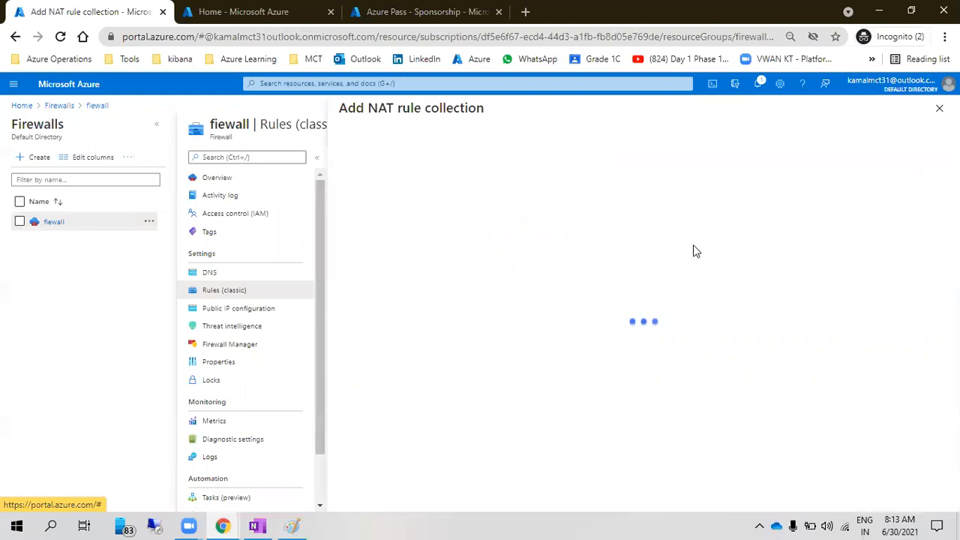
# Scroll the OneNote Azure Firewall notes to the Deploy the firewall section, then return to Paint
pyautogui.click(257, 527)
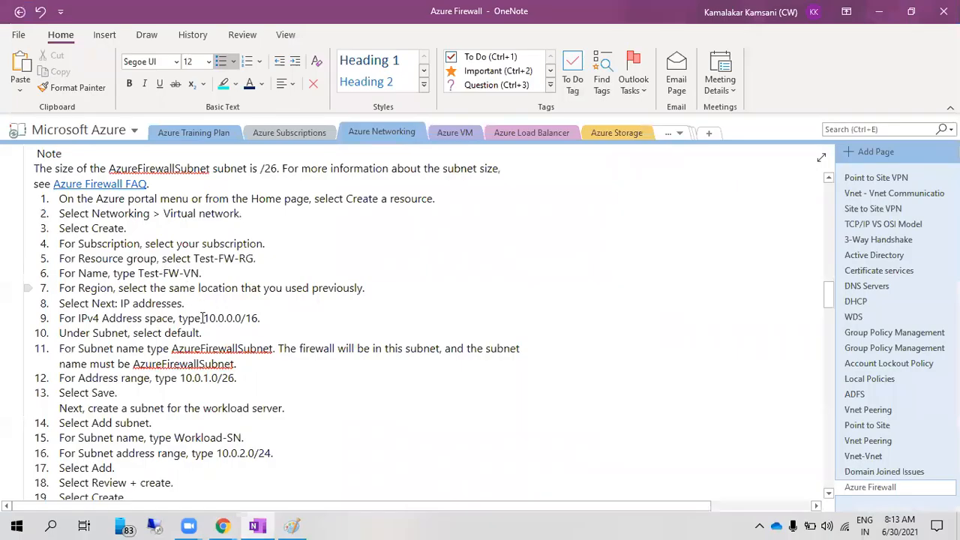
pyautogui.scroll(-5, 220, 366)
pyautogui.scroll(-15, 220, 365)
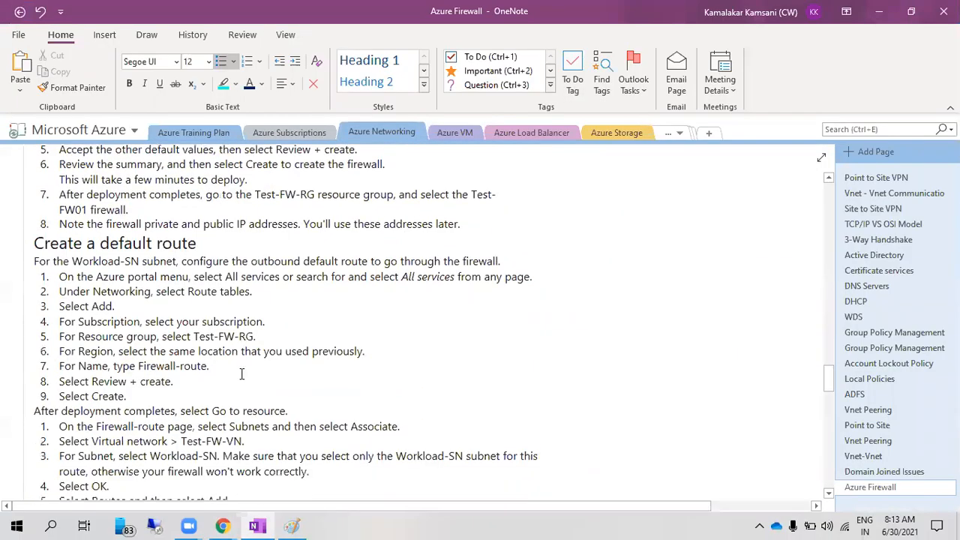
pyautogui.scroll(15, 242, 373)
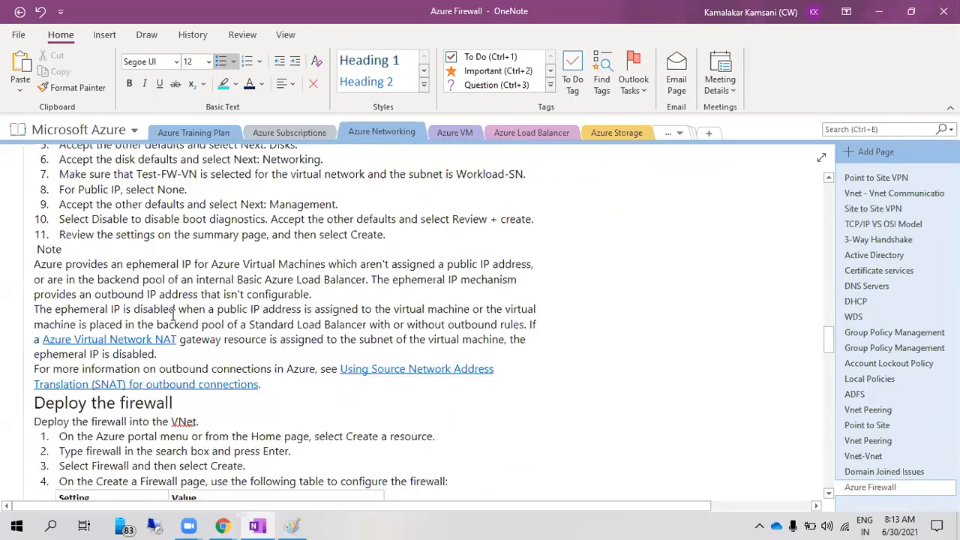
pyautogui.scroll(15, 173, 310)
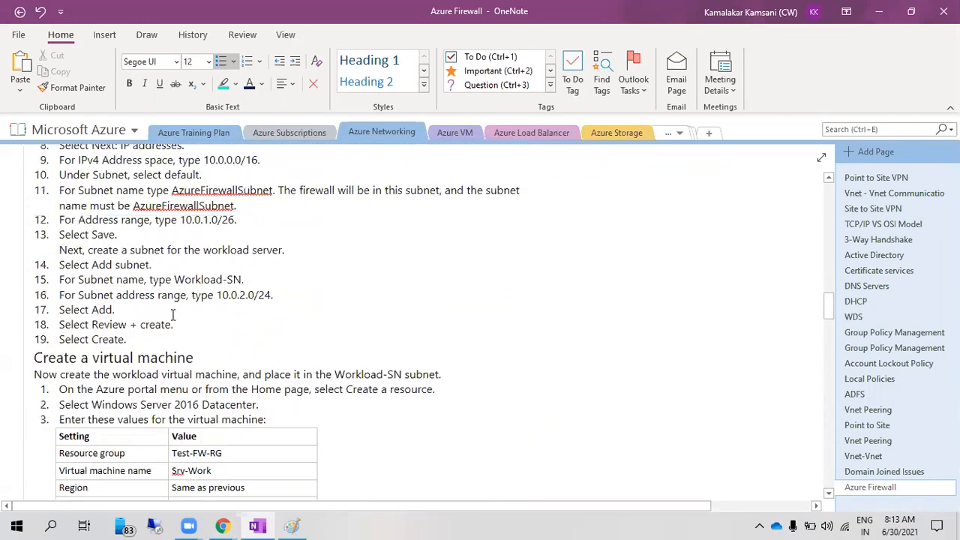
pyautogui.scroll(8, 172, 314)
pyautogui.scroll(-15, 184, 338)
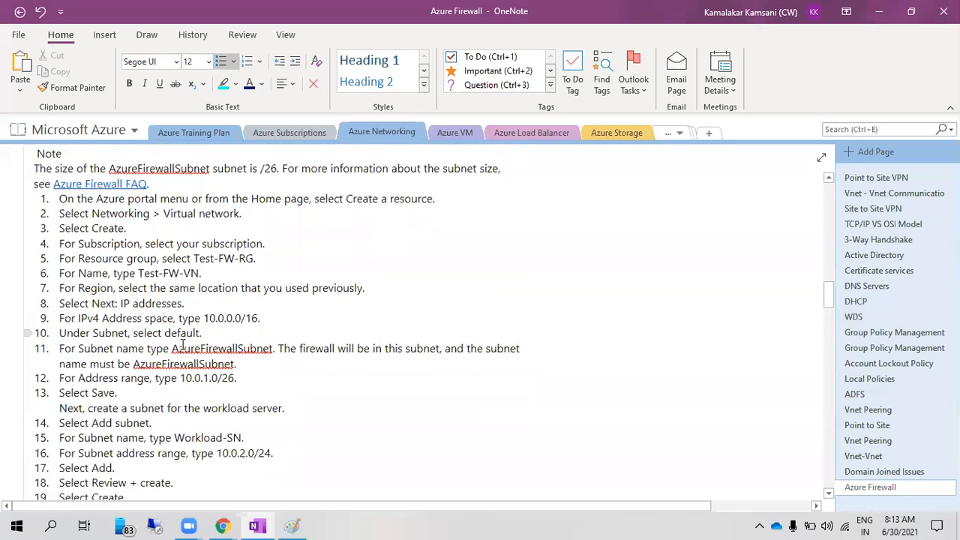
pyautogui.scroll(-2, 197, 363)
pyautogui.scroll(-5, 217, 388)
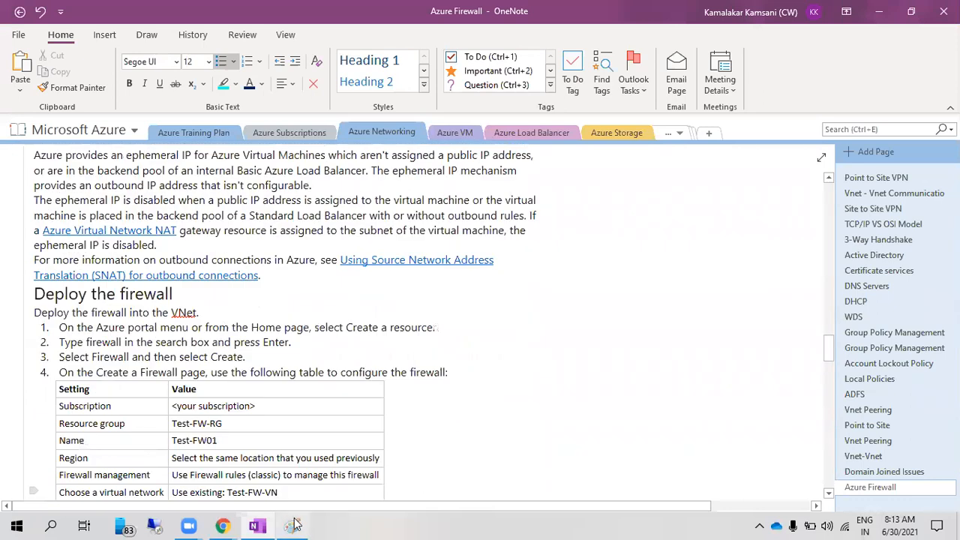
pyautogui.click(293, 527)
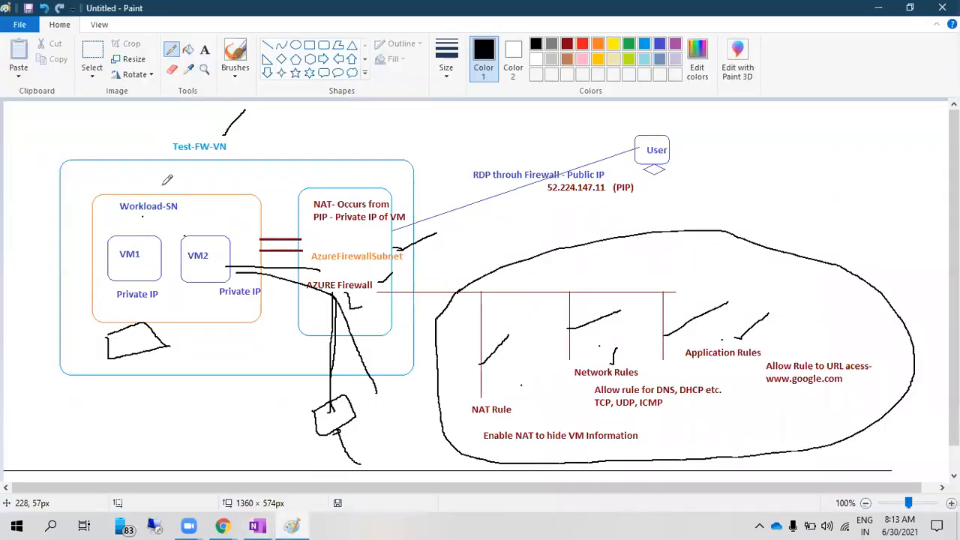
# Sketch traffic paths from VM1 past VM2 toward the firewall and below the workload subnet
pyautogui.moveTo(155, 229)
pyautogui.mouseDown()
pyautogui.moveTo(181, 205)
pyautogui.moveTo(210, 199)
pyautogui.moveTo(266, 239)
pyautogui.moveTo(327, 242)
pyautogui.mouseUp()
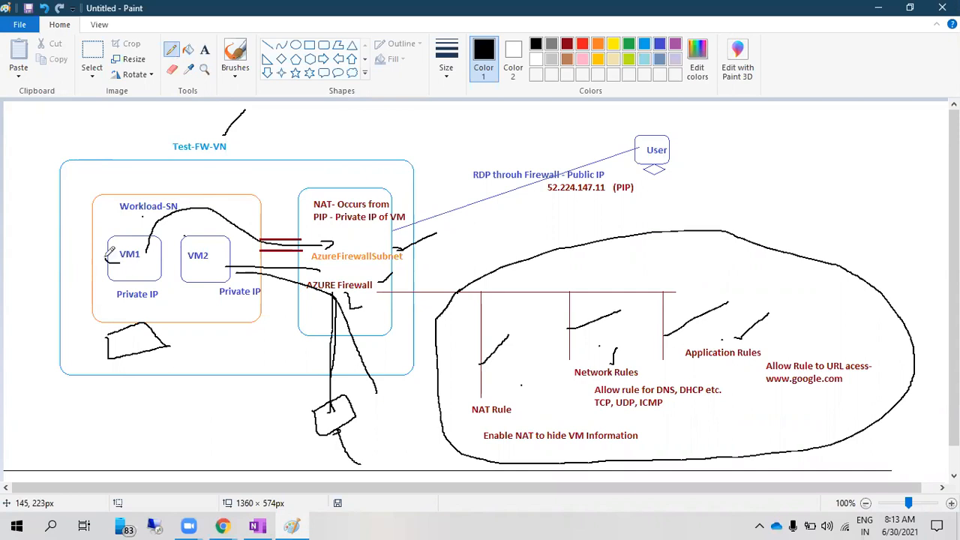
pyautogui.moveTo(103, 238); pyautogui.dragTo(114, 220)
pyautogui.moveTo(183, 220); pyautogui.dragTo(193, 223)
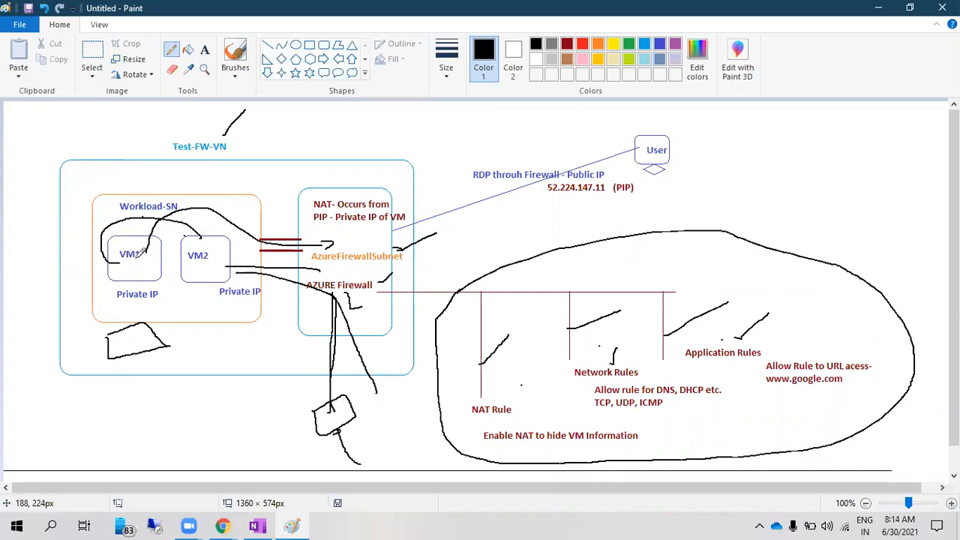
pyautogui.moveTo(132, 263)
pyautogui.mouseDown()
pyautogui.moveTo(49, 259)
pyautogui.moveTo(27, 226)
pyautogui.moveTo(18, 252)
pyautogui.moveTo(52, 237)
pyautogui.mouseUp()
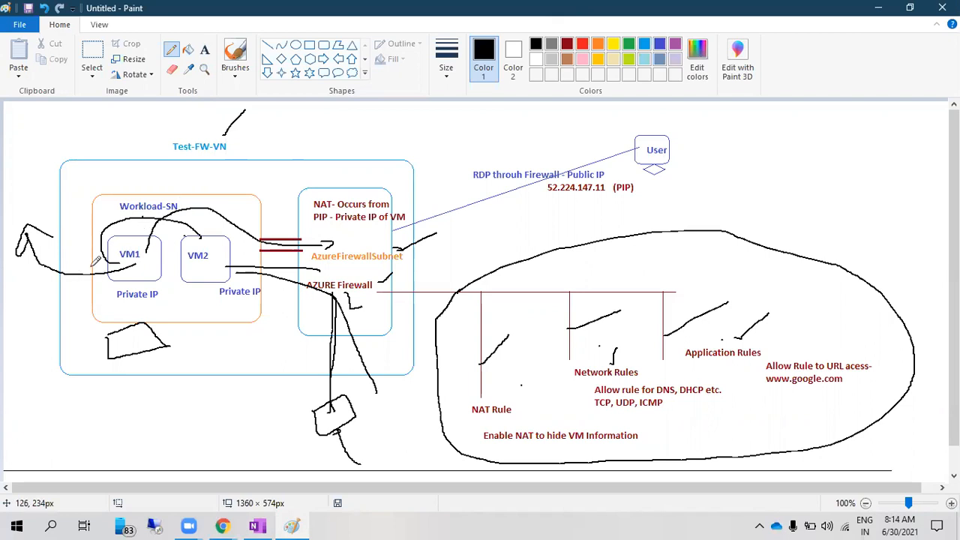
pyautogui.moveTo(84, 271)
pyautogui.mouseDown()
pyautogui.moveTo(73, 297)
pyautogui.moveTo(105, 346)
pyautogui.moveTo(273, 354)
pyautogui.moveTo(279, 273)
pyautogui.moveTo(308, 244)
pyautogui.mouseUp()
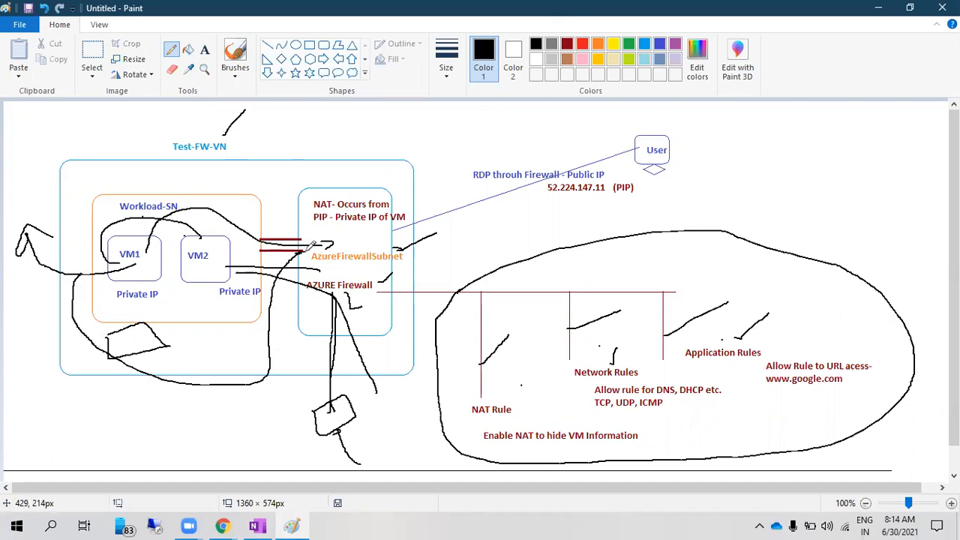
# Add the two-line label 'route table / custom route' below the Workload-SN box
pyautogui.click(204, 49)
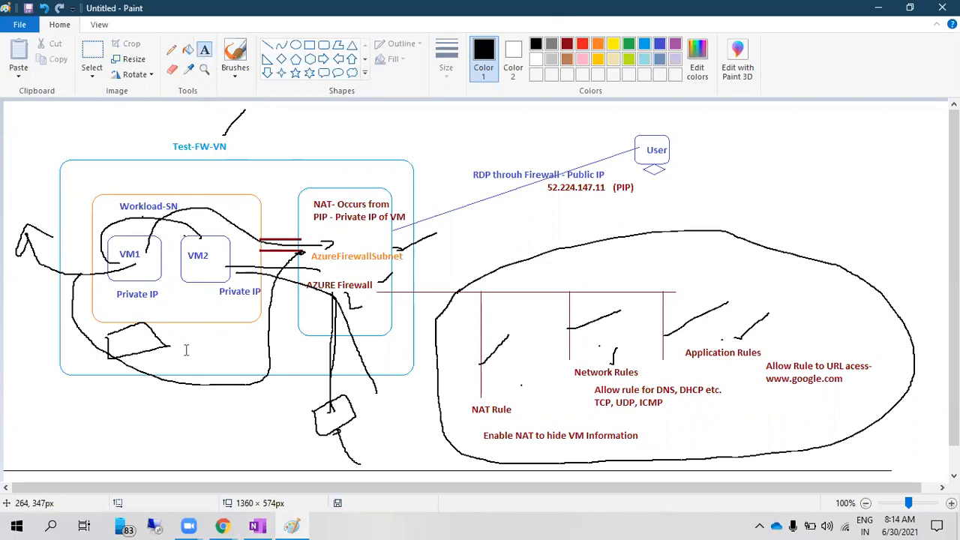
pyautogui.click(185, 351)
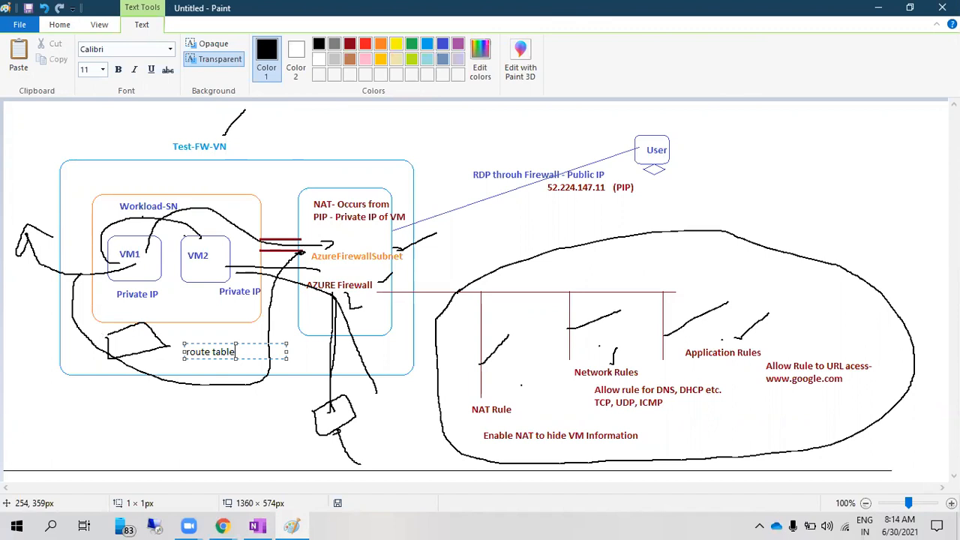
pyautogui.write('route table')
pyautogui.press('Return')
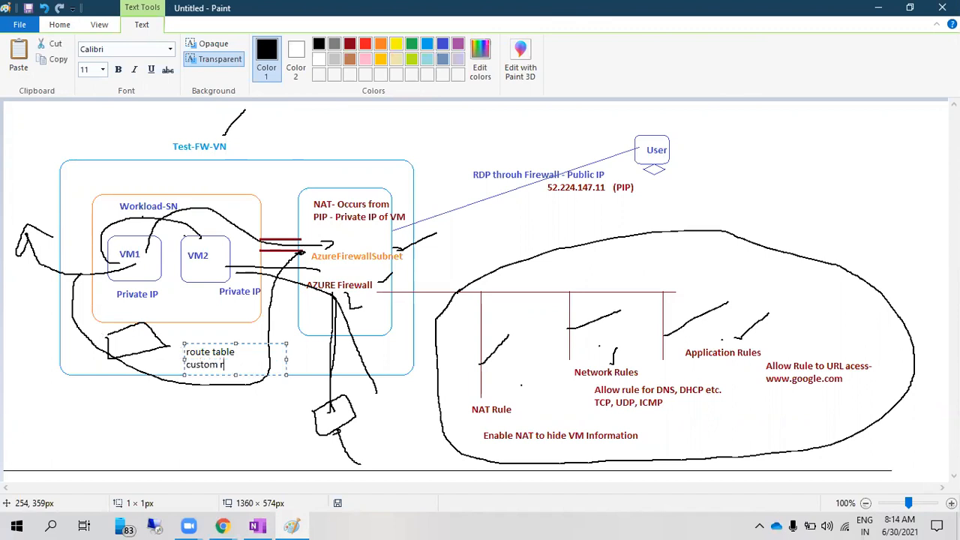
pyautogui.click(159, 324)
pyautogui.click(171, 49)
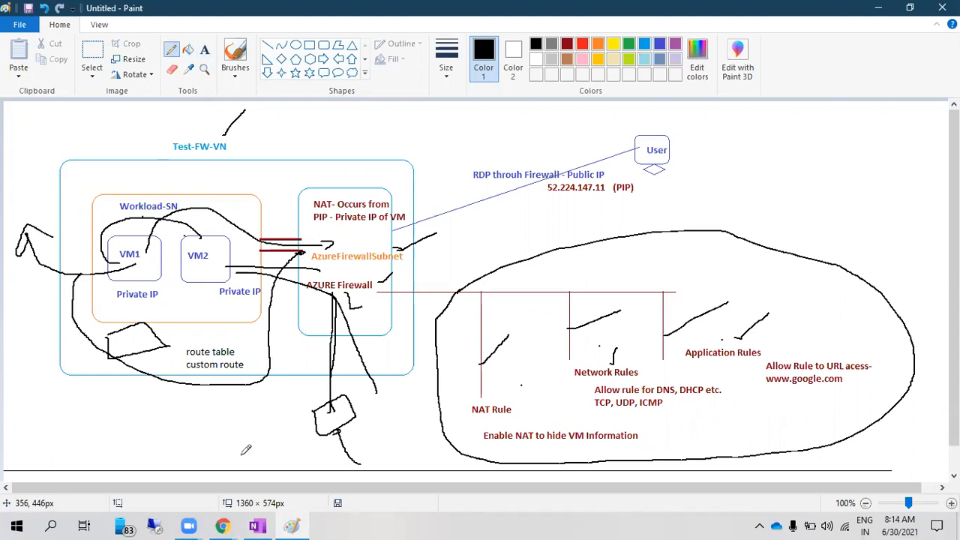
pyautogui.click(256, 526)
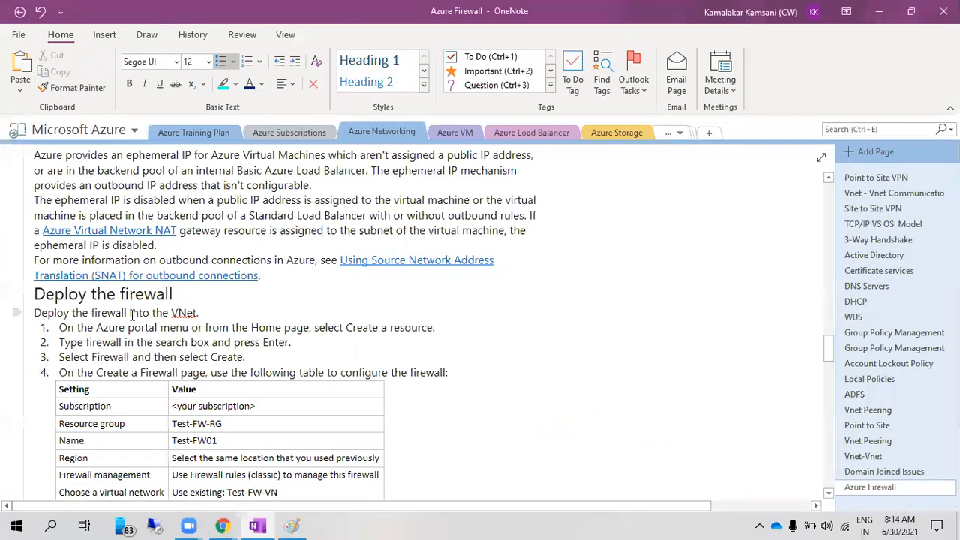
# Read the OneNote steps for creating a default route and configuring an application rule, then return to Paint
pyautogui.scroll(3, 131, 314)
pyautogui.scroll(-15, 131, 314)
pyautogui.scroll(4, 131, 314)
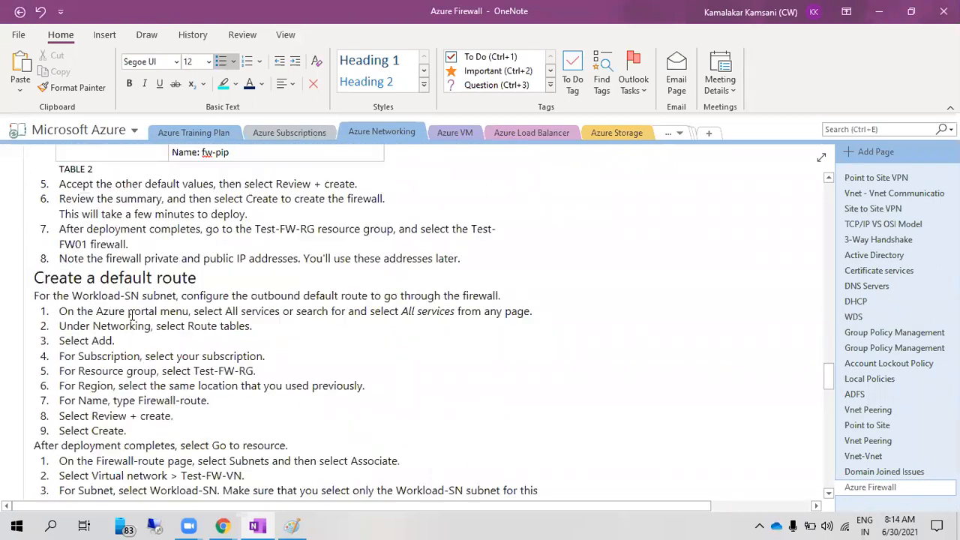
pyautogui.scroll(1, 130, 314)
pyautogui.scroll(-3, 170, 304)
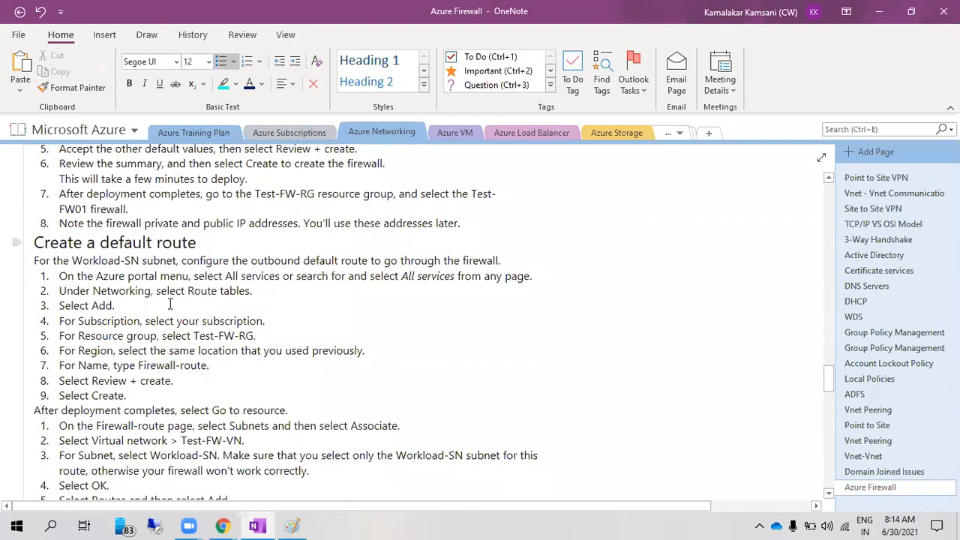
pyautogui.scroll(-8, 170, 304)
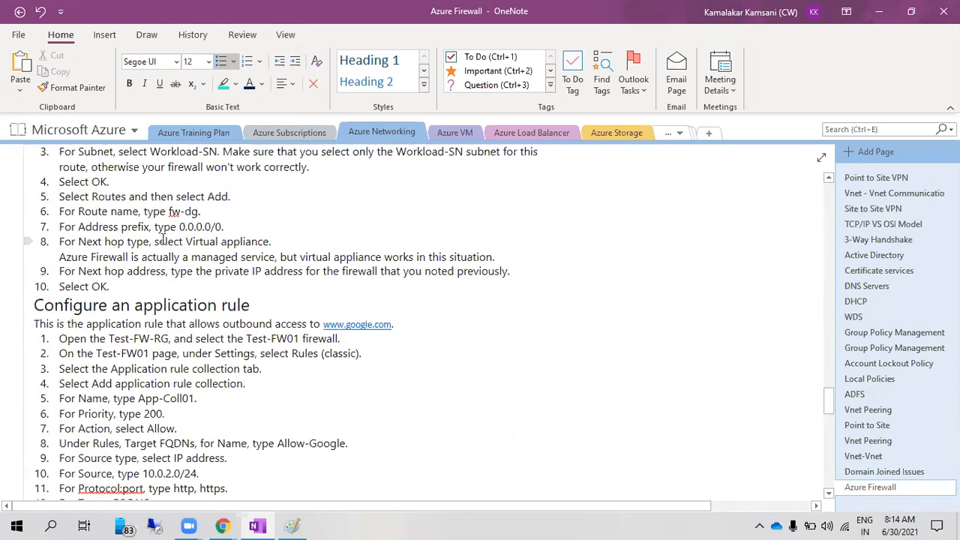
pyautogui.hotkey('alt', 'Tab')
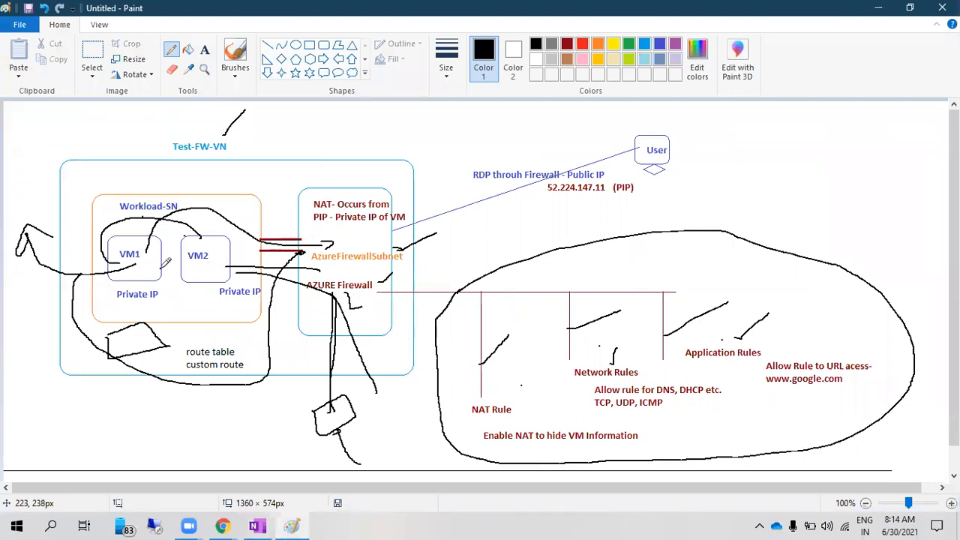
# Search the portal for Route tables and start a new one in resource group firewallrg
pyautogui.moveTo(223, 525)
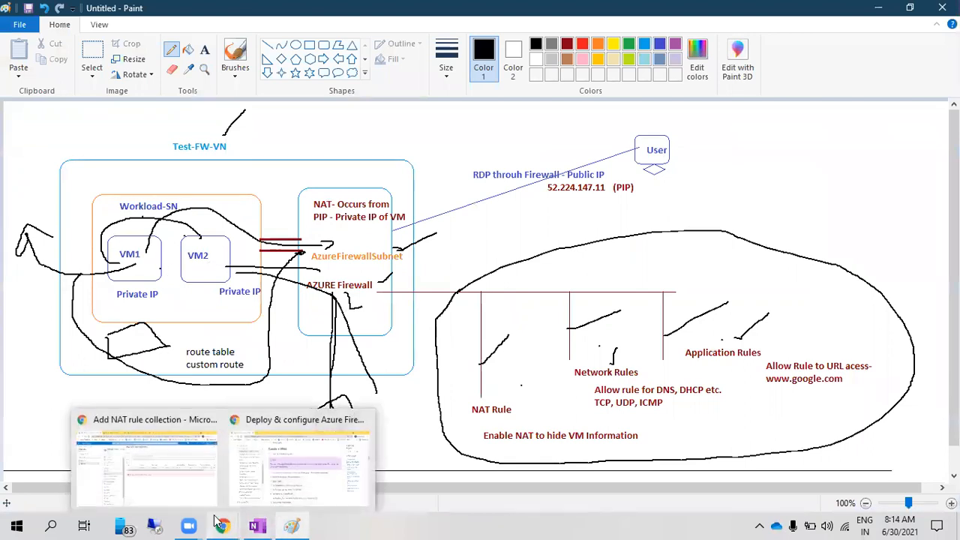
pyautogui.click(182, 458)
pyautogui.click(66, 88)
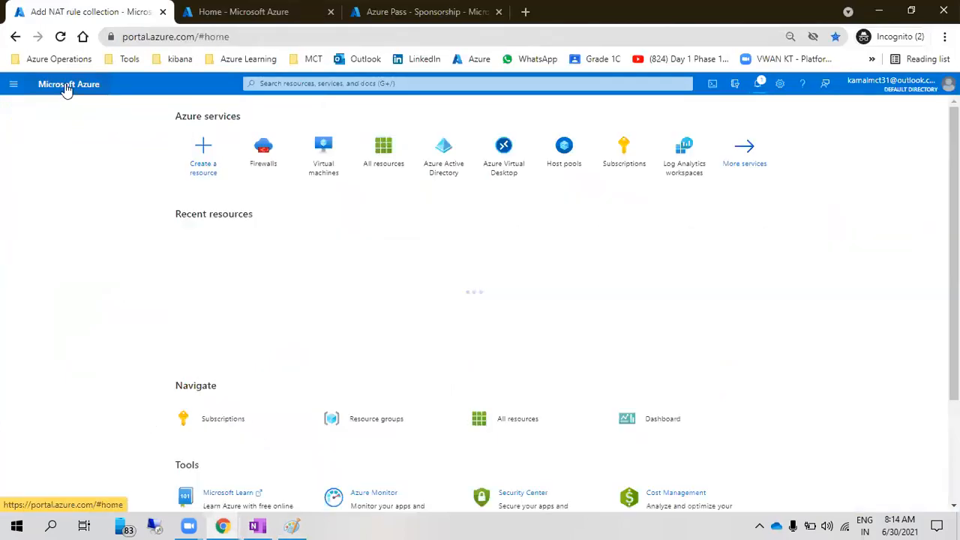
pyautogui.click(277, 84)
pyautogui.write('rout')
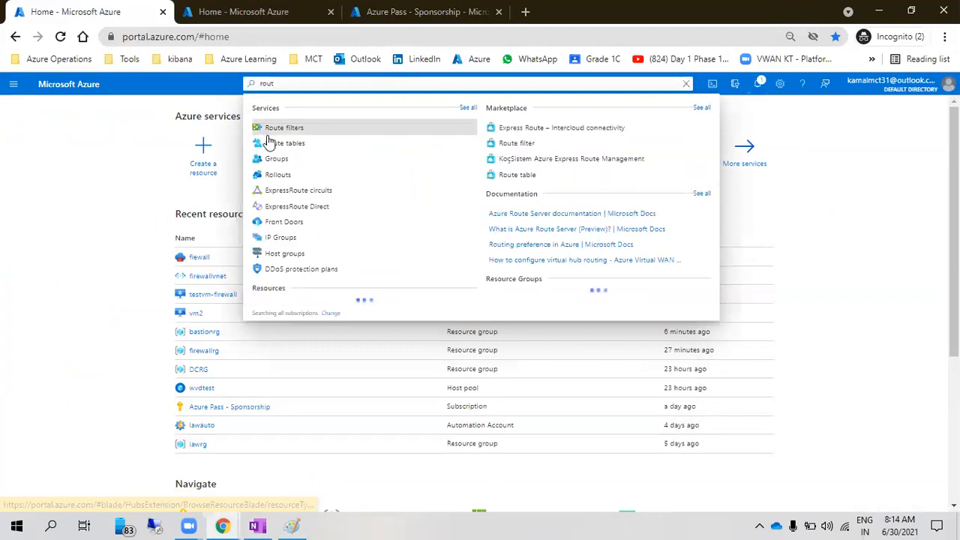
pyautogui.click(270, 143)
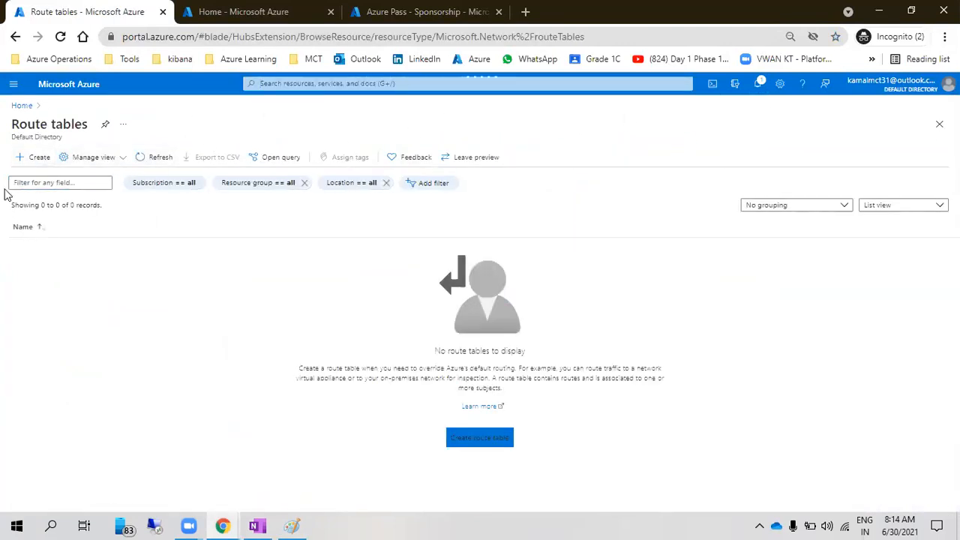
pyautogui.click(459, 433)
pyautogui.click(353, 262)
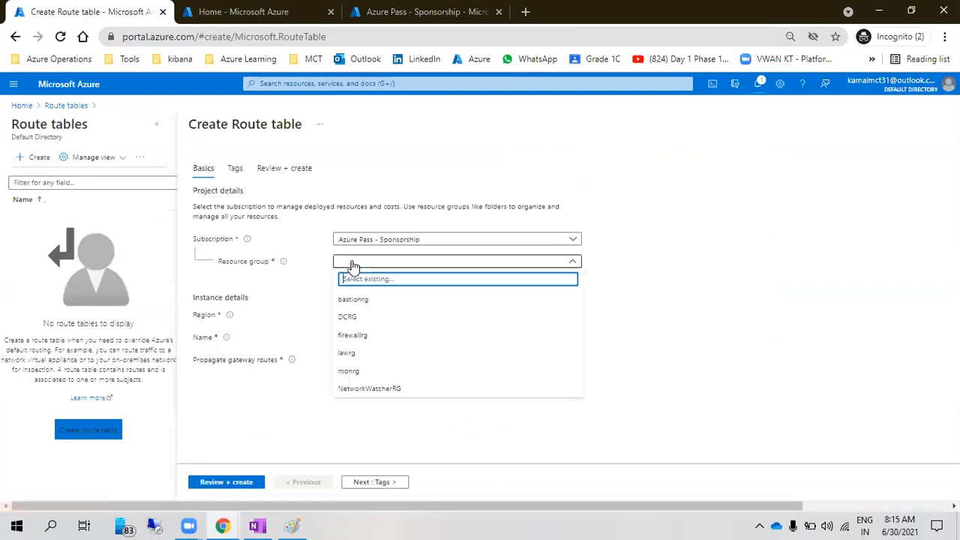
pyautogui.click(359, 336)
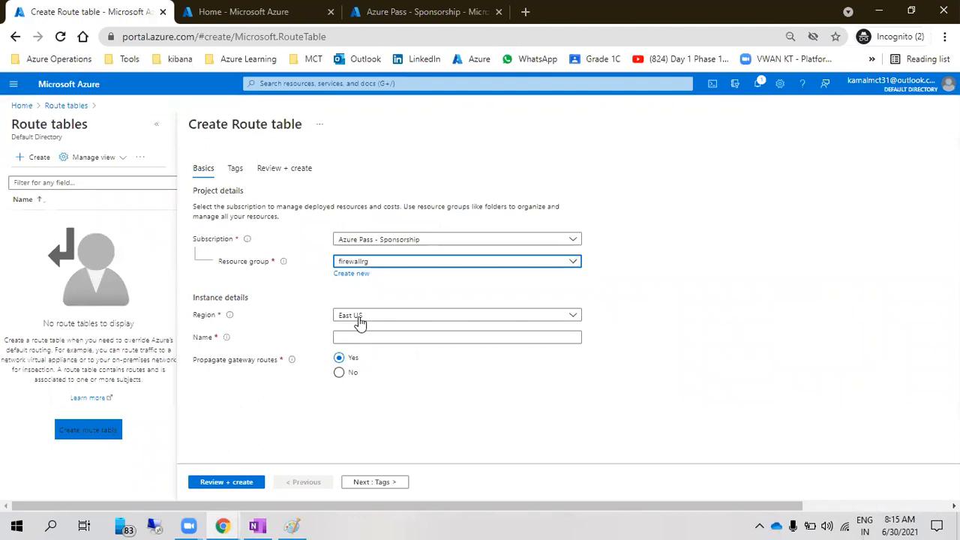
# Name the route table firewall-route in East US, then review and create it
pyautogui.click(244, 12)
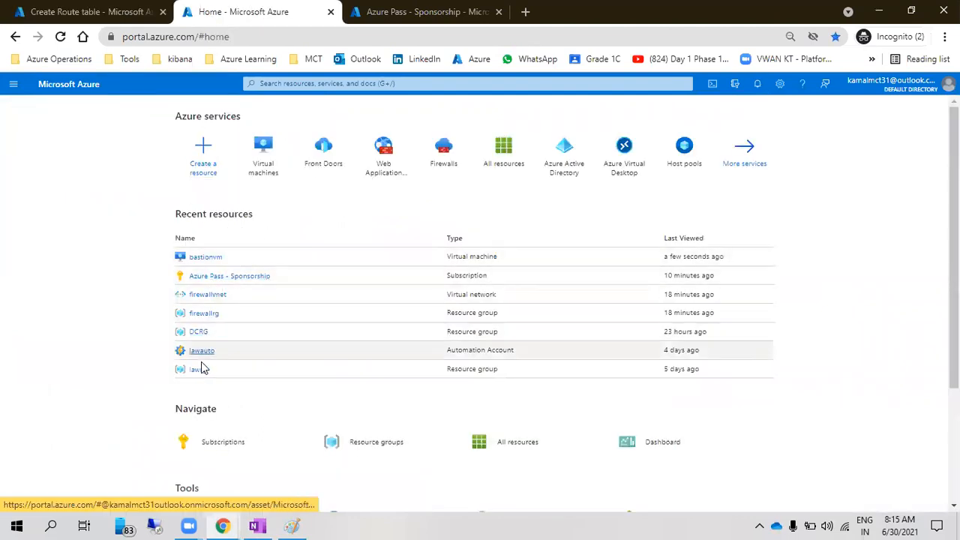
pyautogui.click(270, 174)
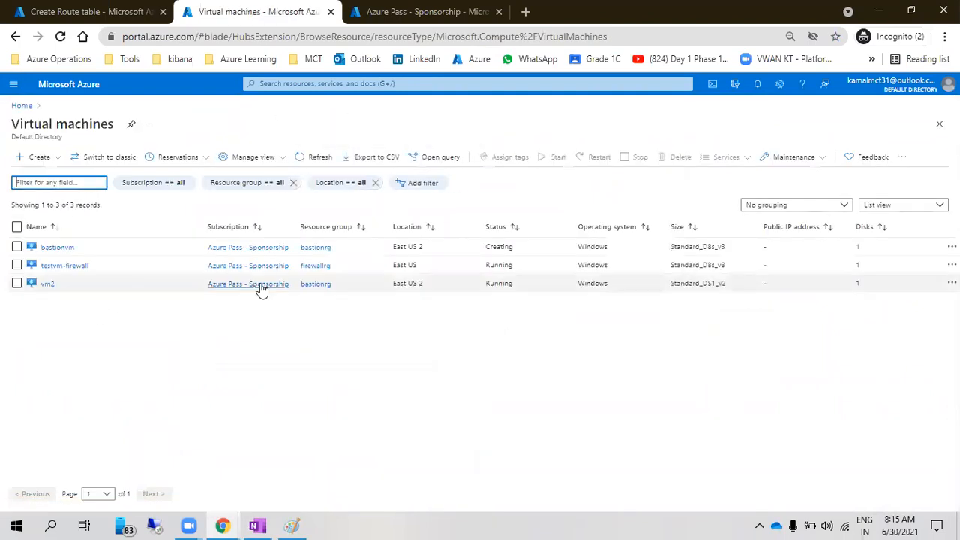
pyautogui.click(83, 10)
pyautogui.click(352, 338)
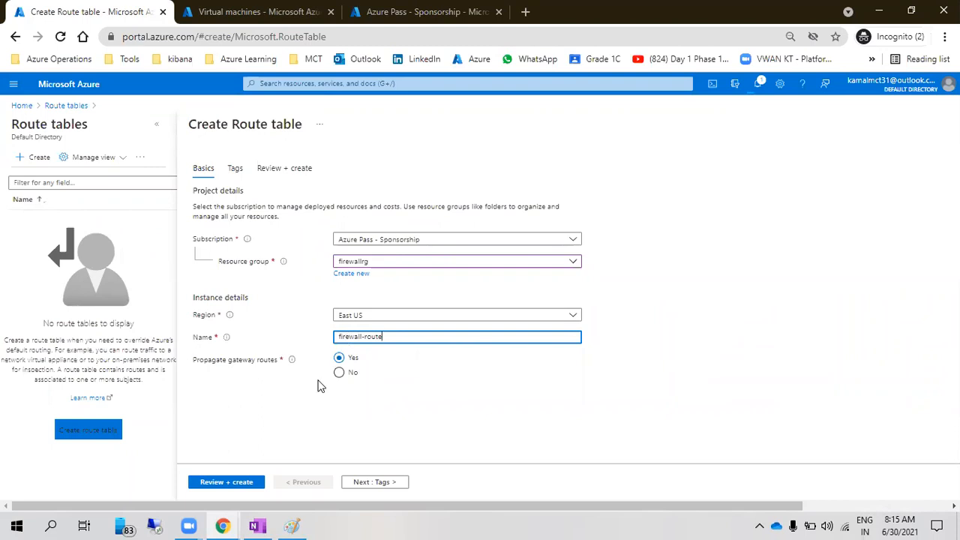
pyautogui.click(358, 484)
pyautogui.click(243, 491)
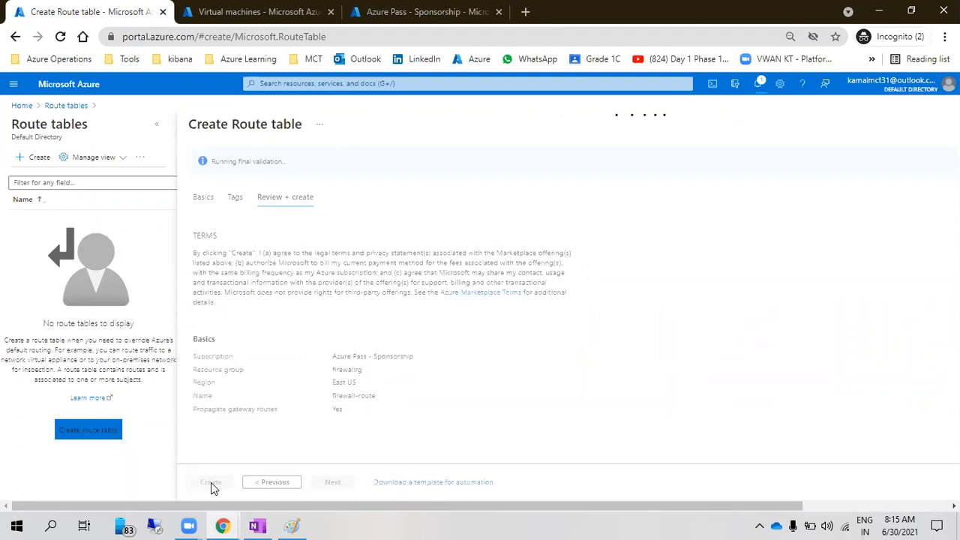
pyautogui.click(211, 483)
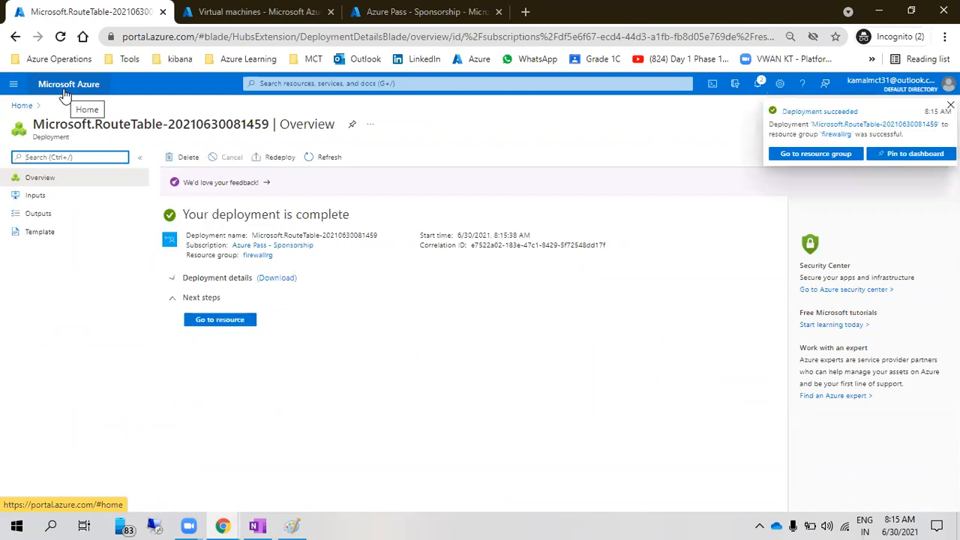
# Start a firewall-route route named internet-firewall with prefix 0.0.0.0/0 and next hop type Virtual appliance
pyautogui.click(235, 326)
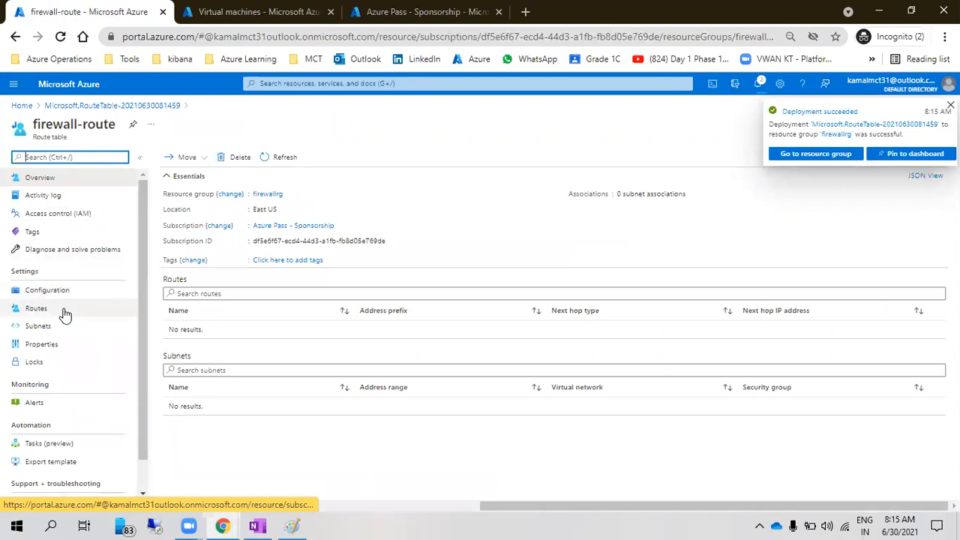
pyautogui.click(64, 314)
pyautogui.click(168, 158)
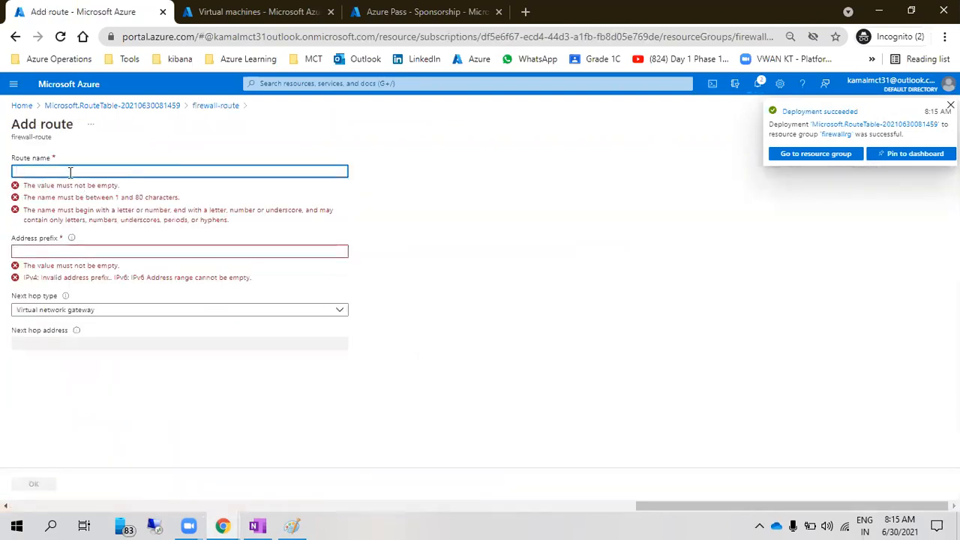
pyautogui.write('intern')
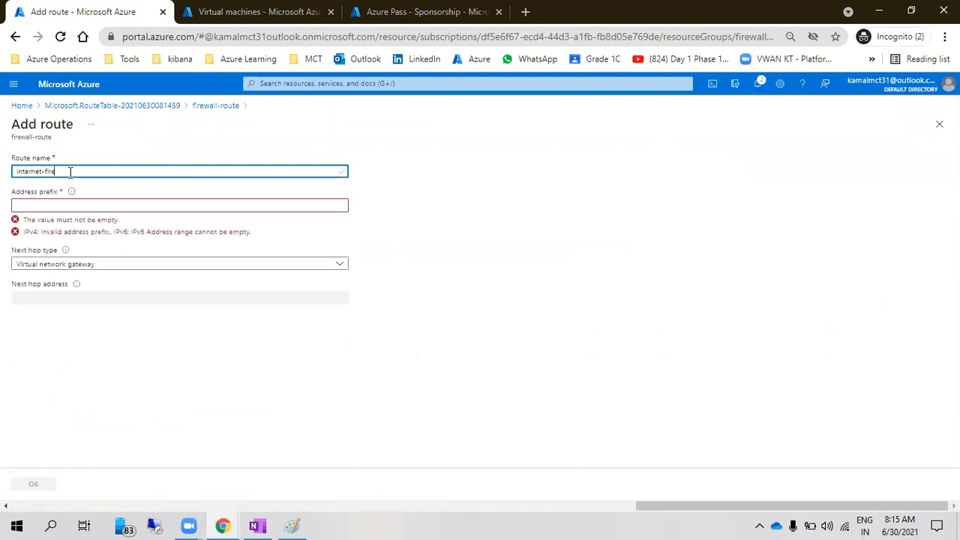
pyautogui.click(61, 203)
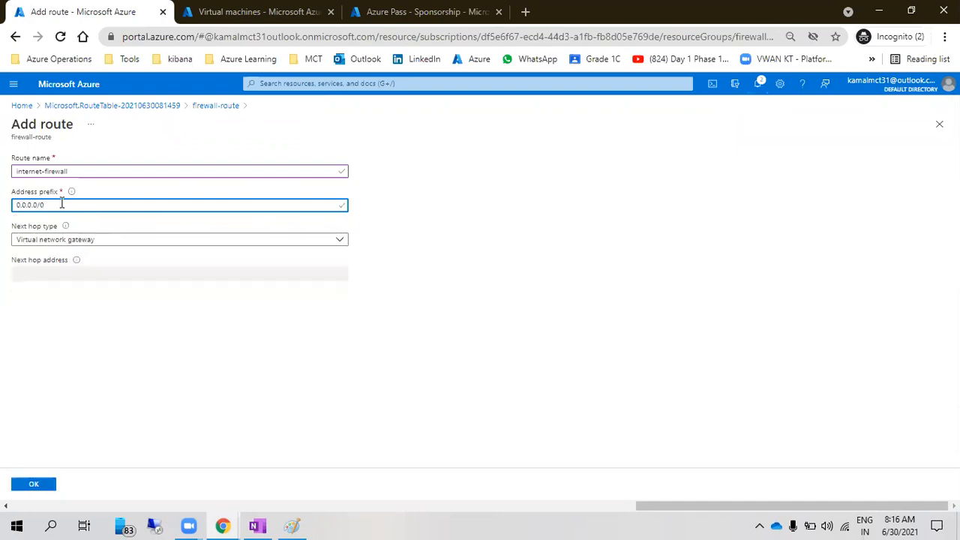
pyautogui.moveTo(63, 203); pyautogui.dragTo(15, 200)
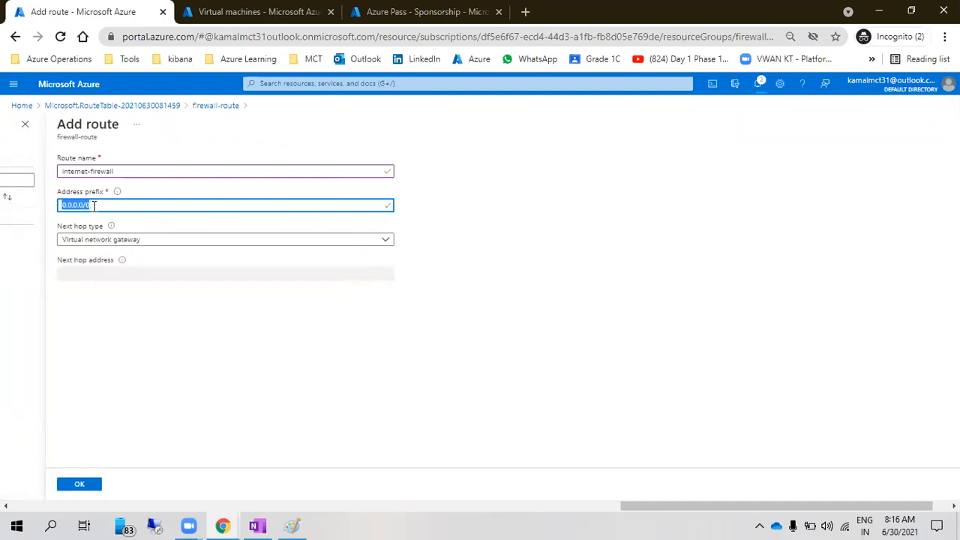
pyautogui.click(107, 243)
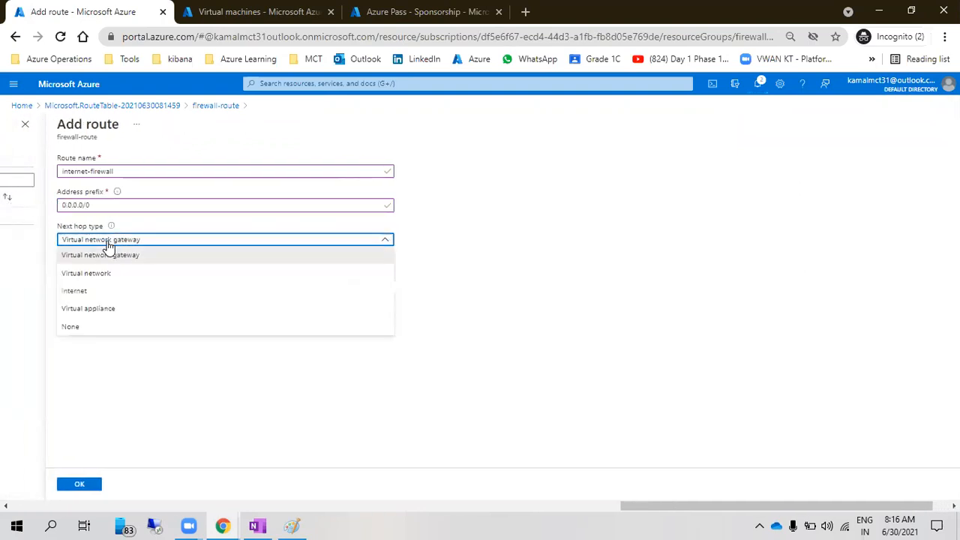
pyautogui.click(100, 315)
pyautogui.click(130, 275)
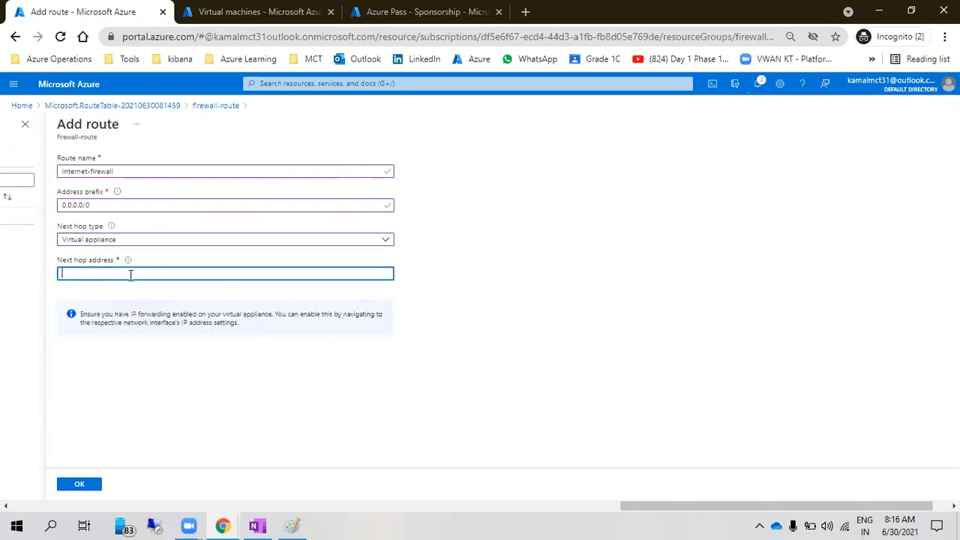
# Copy the firewall's private IP 10.0.1.4, paste it as the next hop address, and save the route
pyautogui.click(221, 12)
pyautogui.click(45, 84)
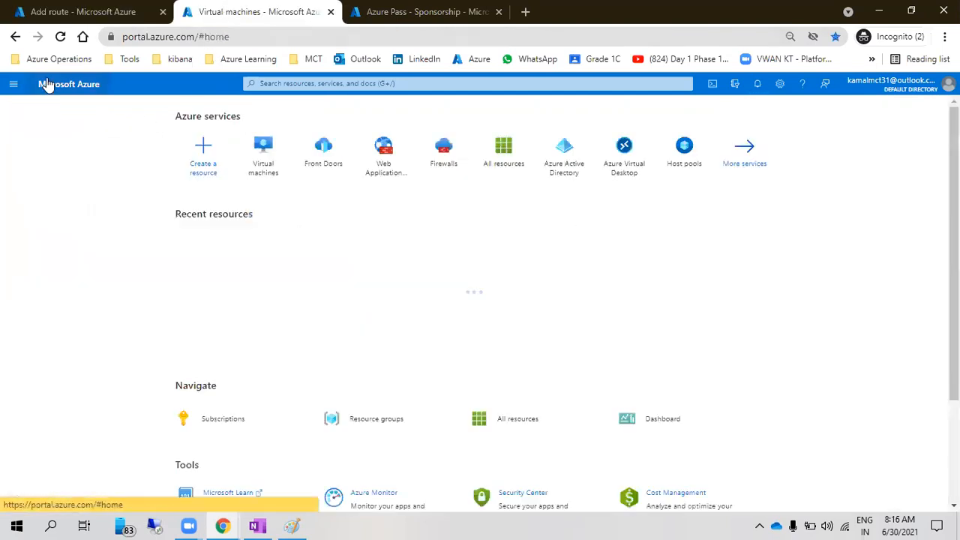
pyautogui.click(437, 156)
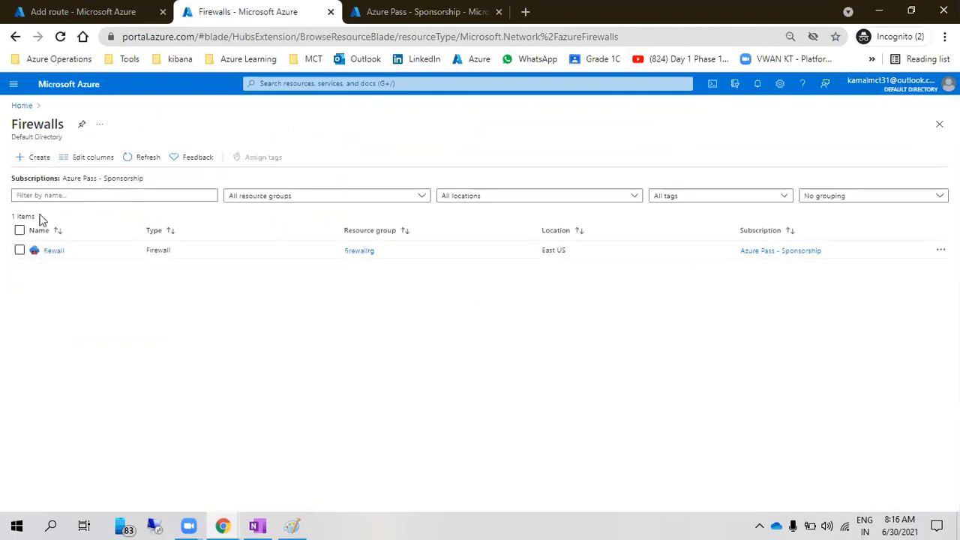
pyautogui.click(45, 252)
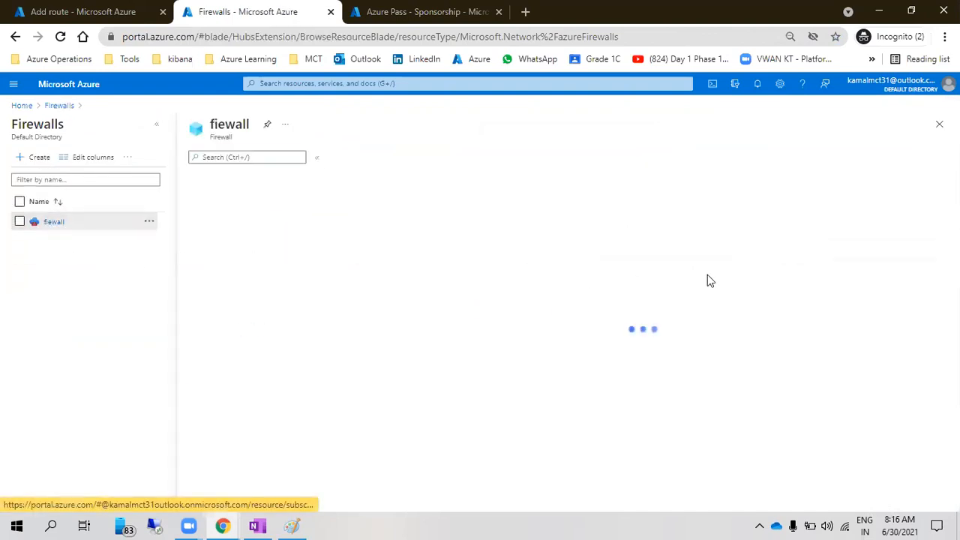
pyautogui.click(770, 269)
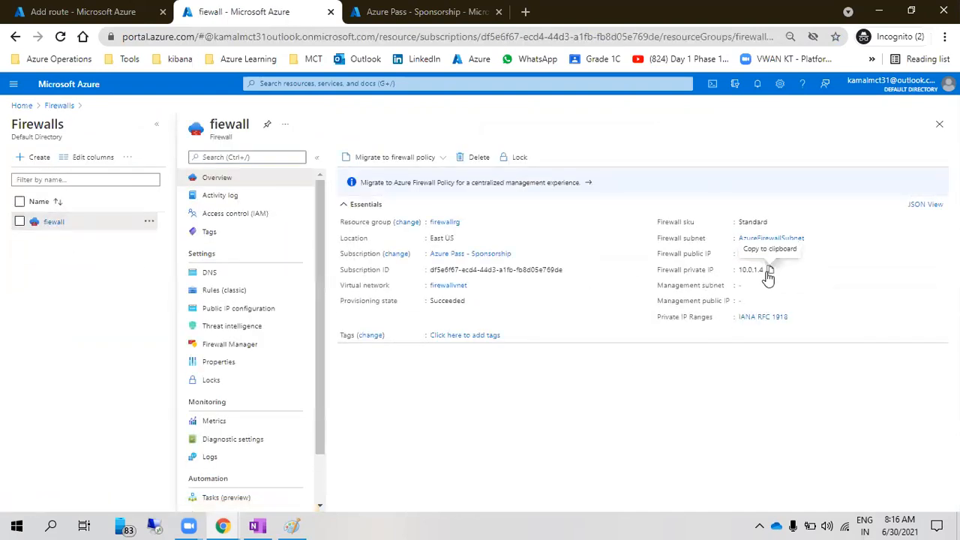
pyautogui.click(143, 11)
pyautogui.hotkey('ctrl', 'v')
pyautogui.click(79, 483)
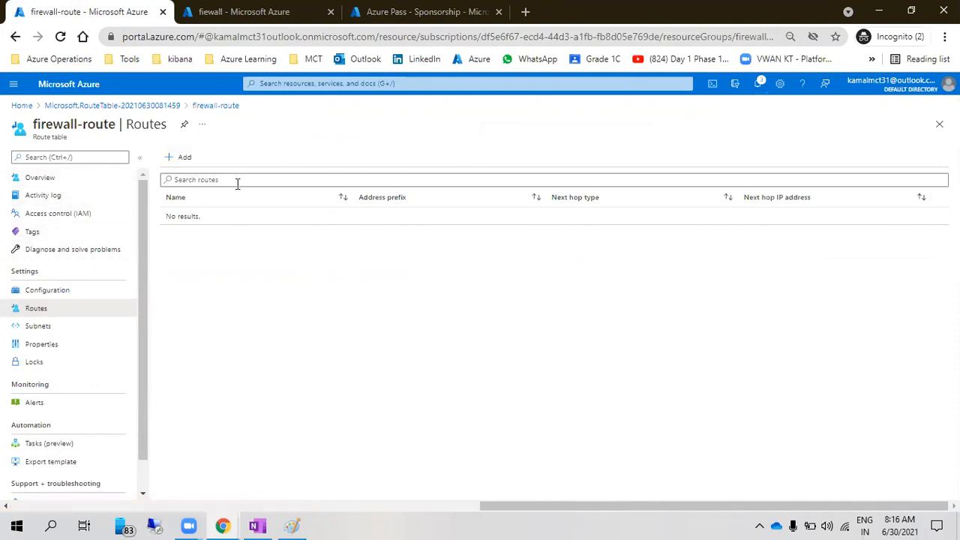
# Look up the testvm-firewall virtual machine's details from the portal's Virtual machines list
pyautogui.click(235, 16)
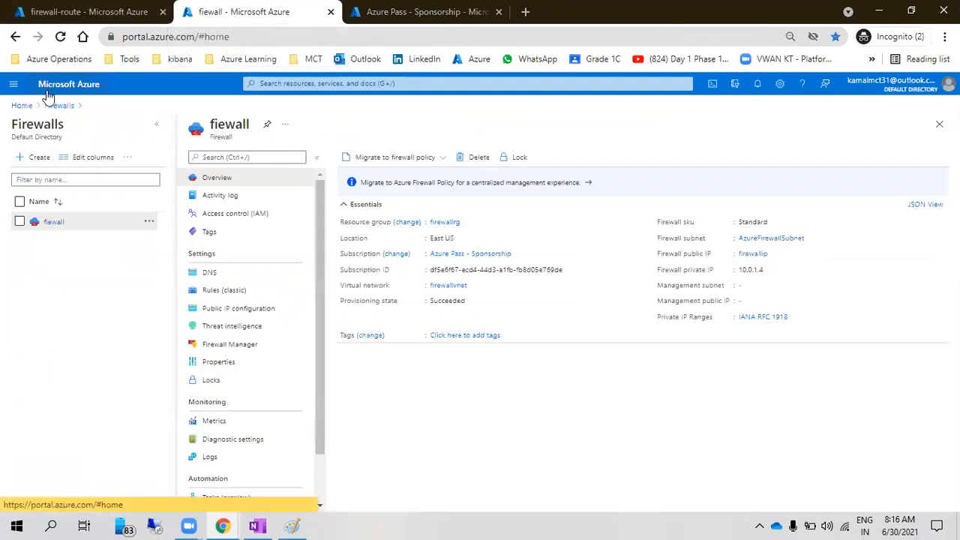
pyautogui.click(45, 90)
pyautogui.click(313, 176)
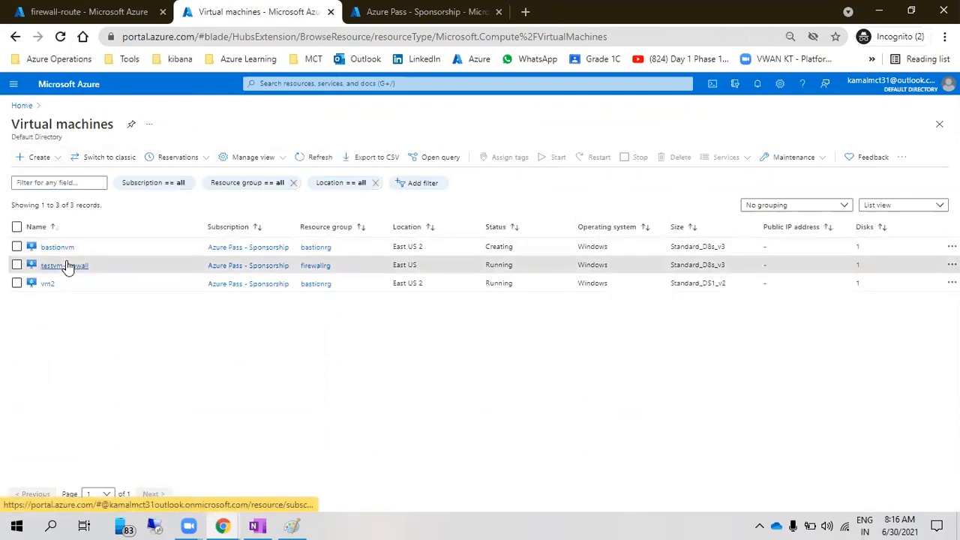
pyautogui.click(68, 265)
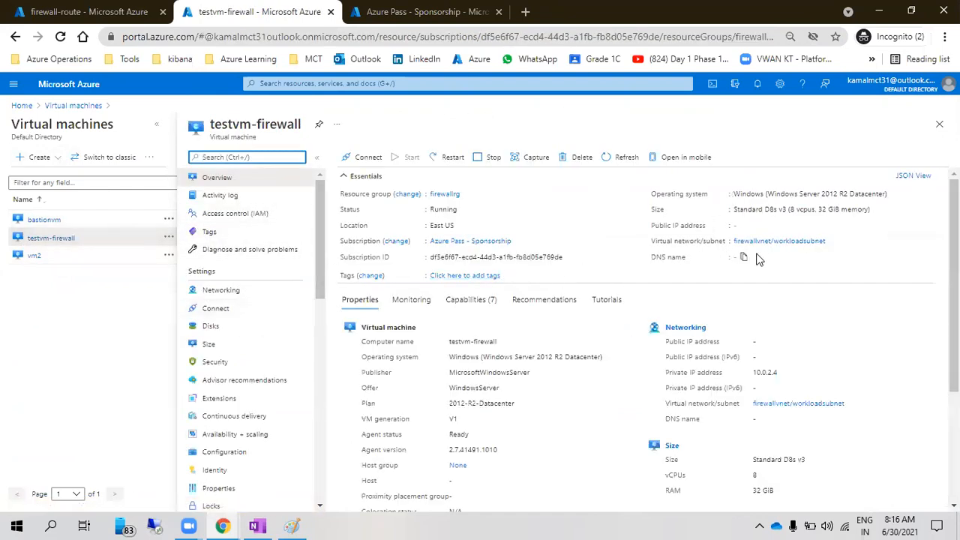
# Back on firewall-route, open its Subnets page and begin associating a subnet
pyautogui.click(79, 11)
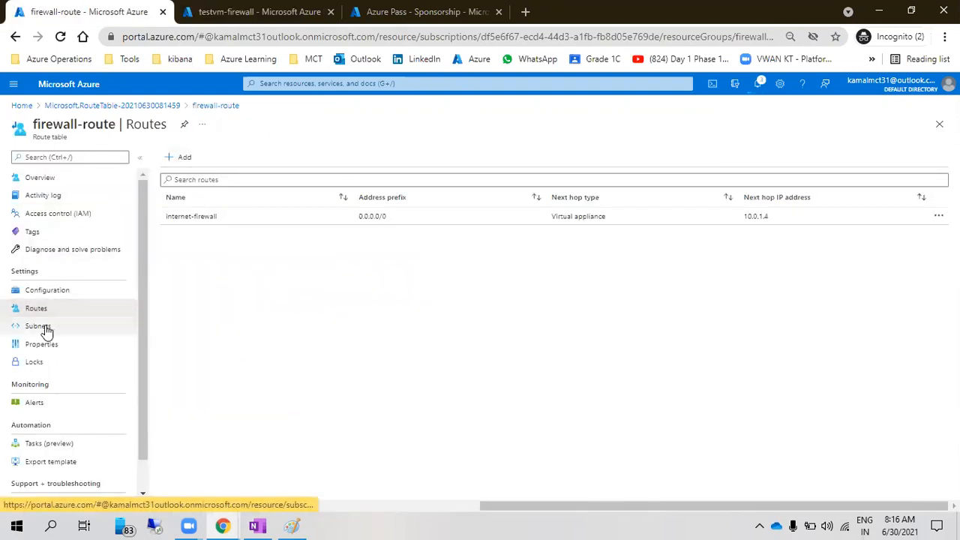
pyautogui.click(47, 330)
pyautogui.click(195, 164)
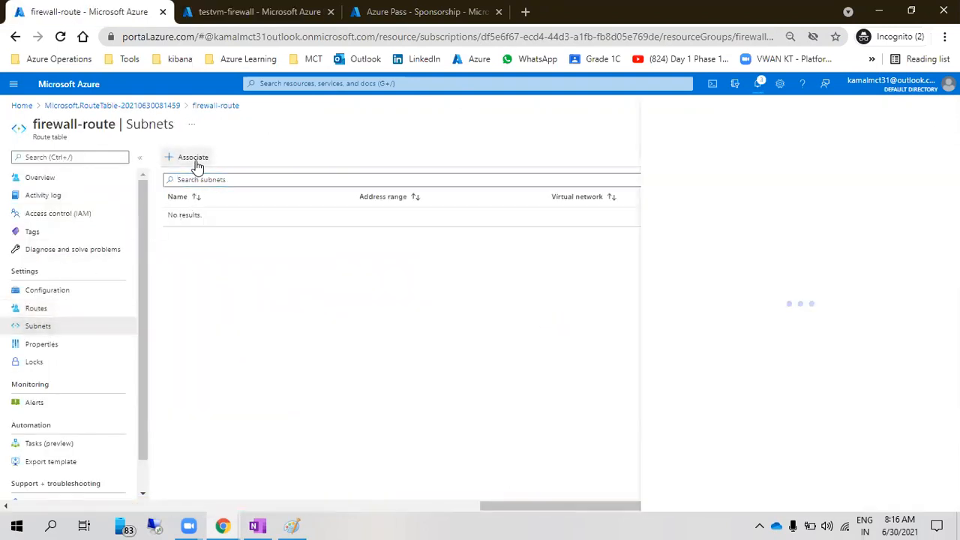
# Pick virtual network firewallvnet and subnet workloadsubnet in Associate subnet, then confirm with OK
pyautogui.click(661, 171)
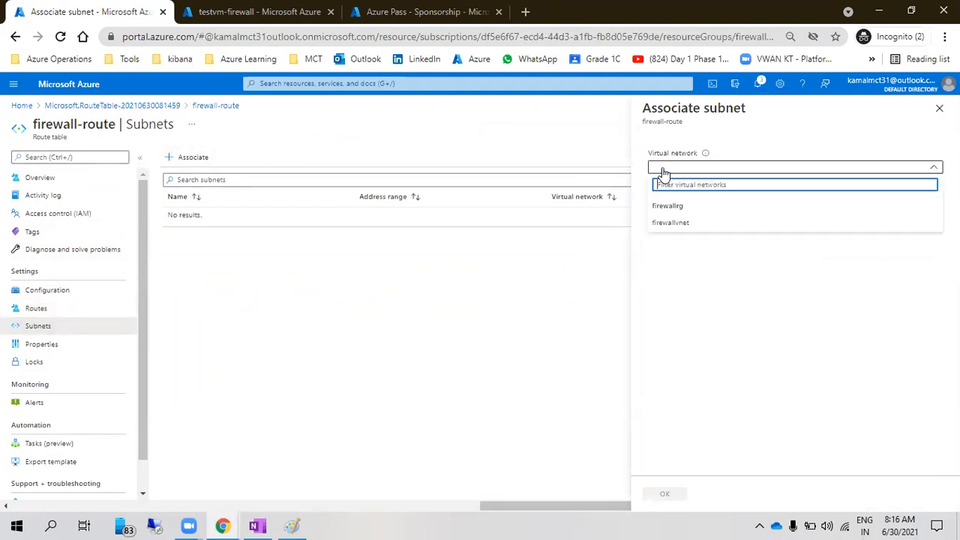
pyautogui.click(685, 223)
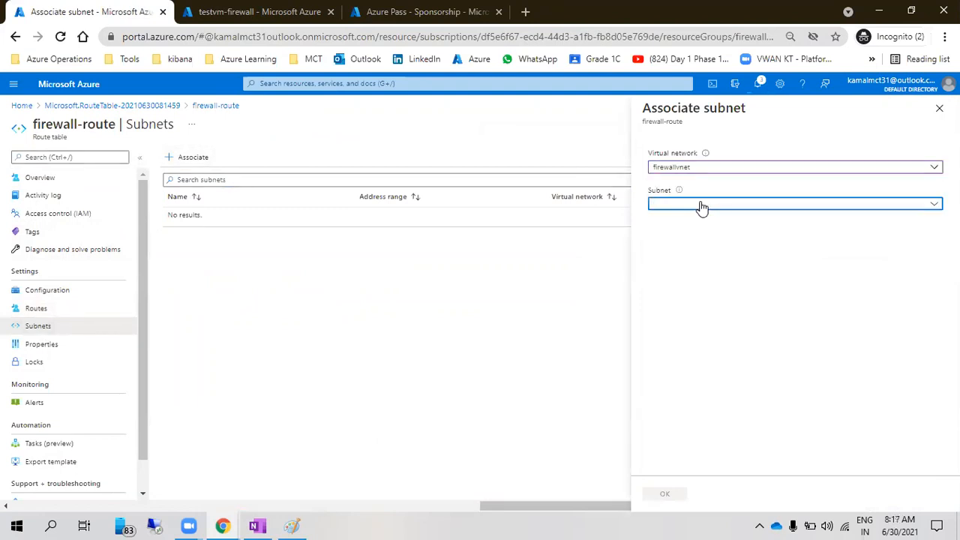
pyautogui.click(701, 205)
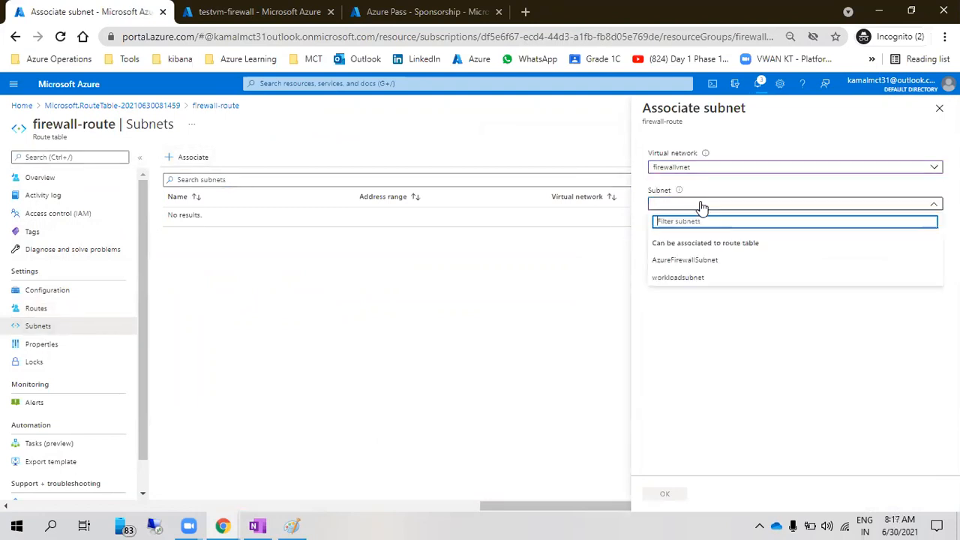
pyautogui.click(661, 283)
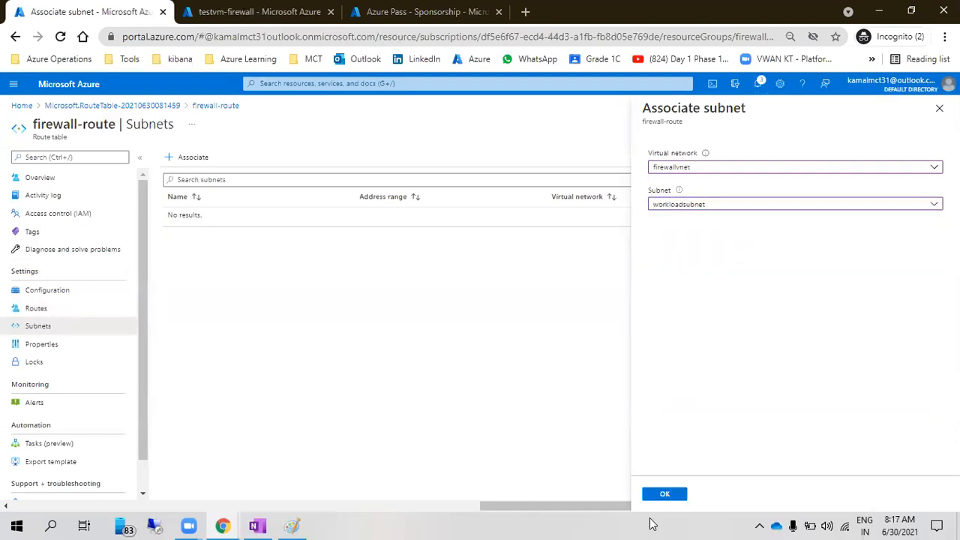
pyautogui.click(670, 495)
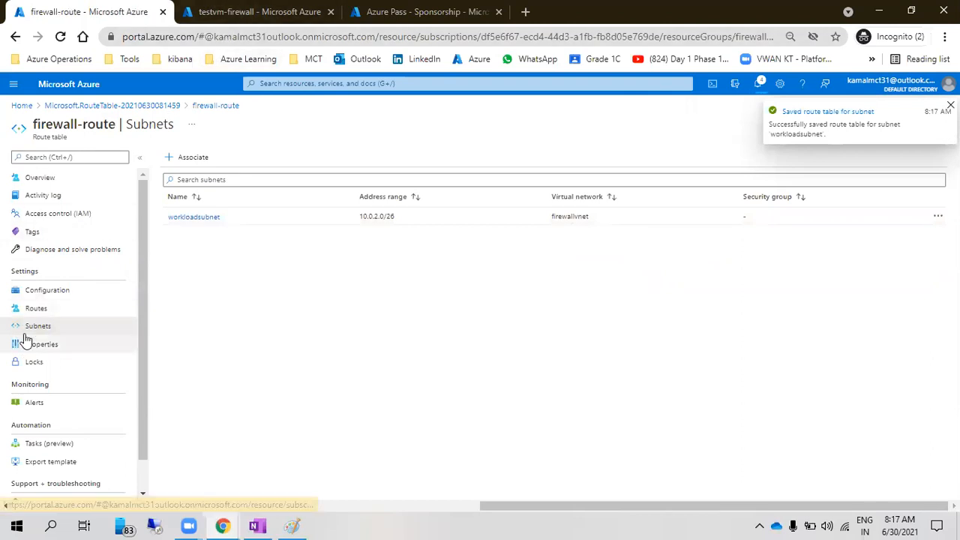
# Check that firewallvnet's workloadsubnet lists route table firewall-route, then return to the testvm-firewall VM
pyautogui.click(65, 90)
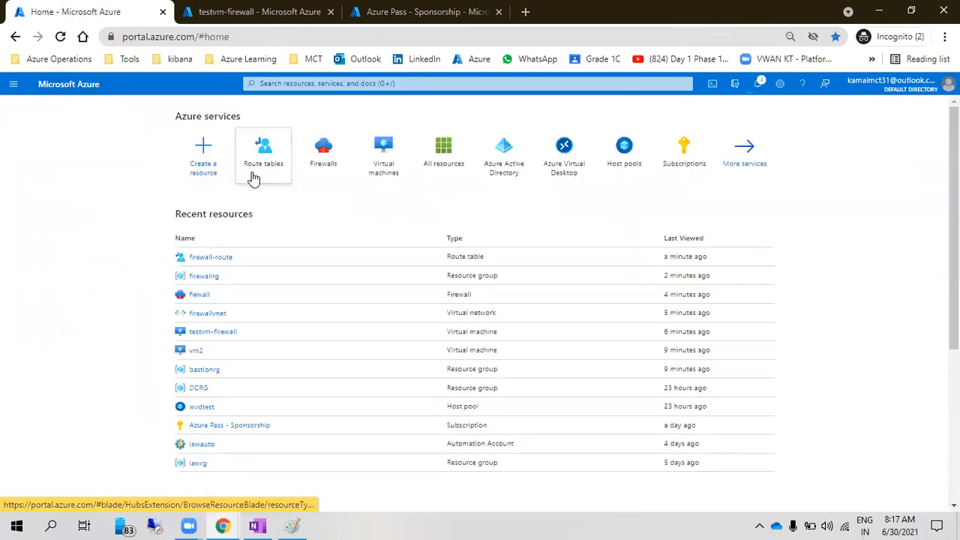
pyautogui.click(386, 154)
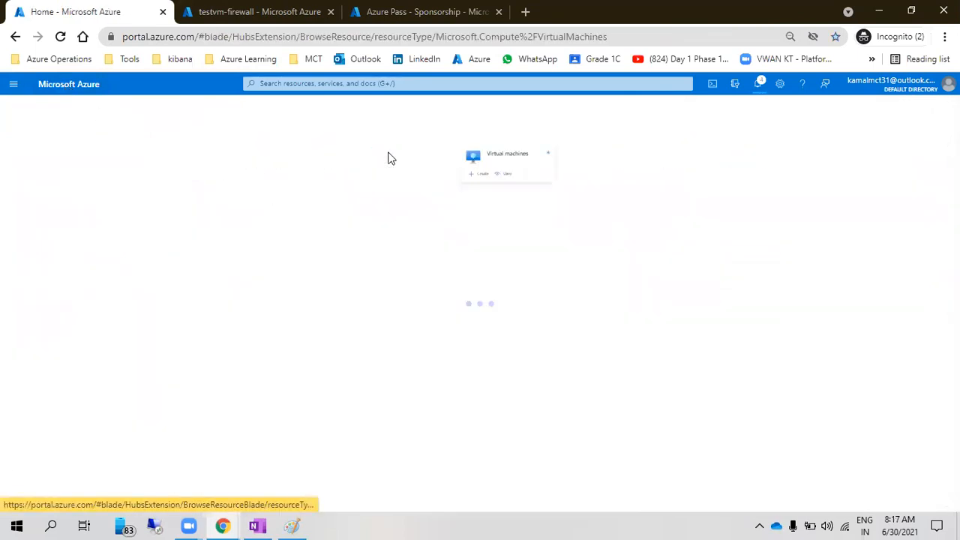
pyautogui.click(76, 266)
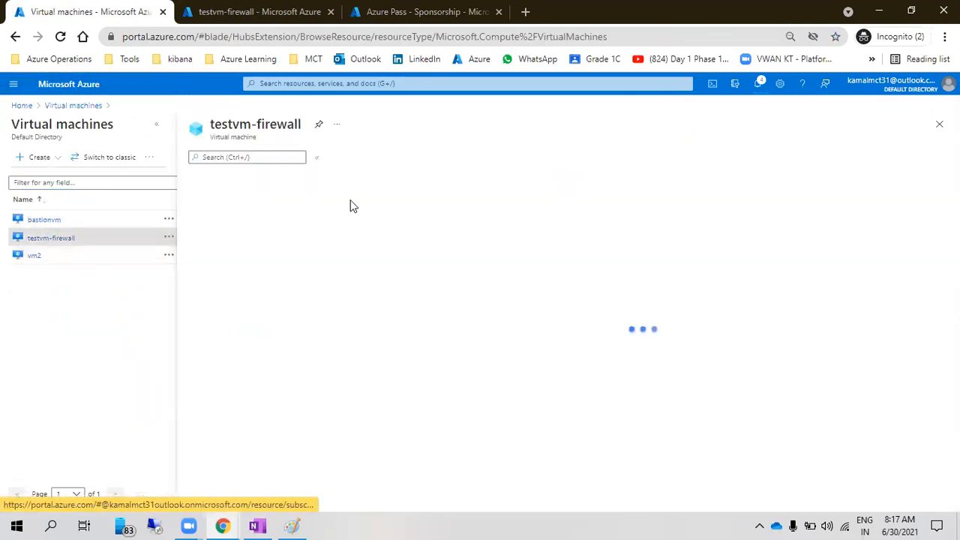
pyautogui.click(754, 244)
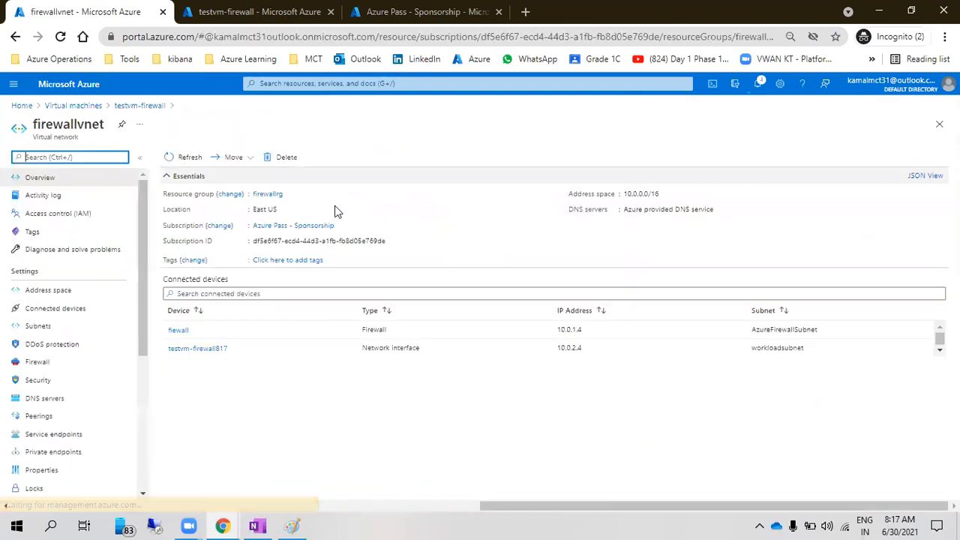
pyautogui.click(37, 327)
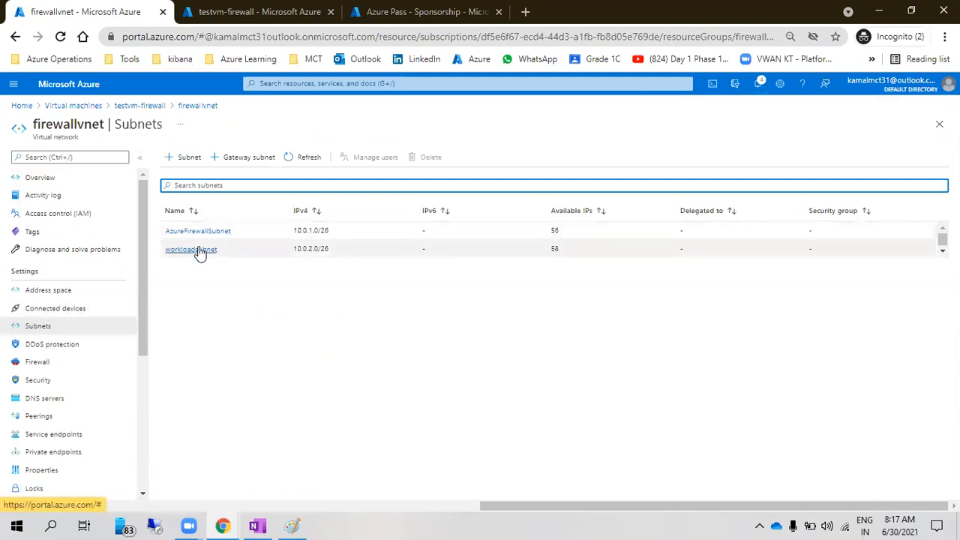
pyautogui.click(196, 250)
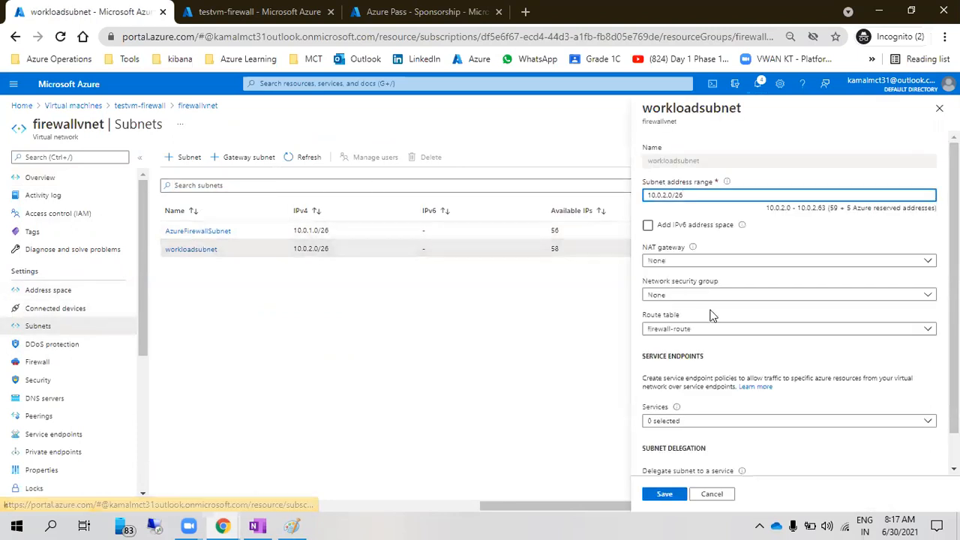
pyautogui.click(663, 320)
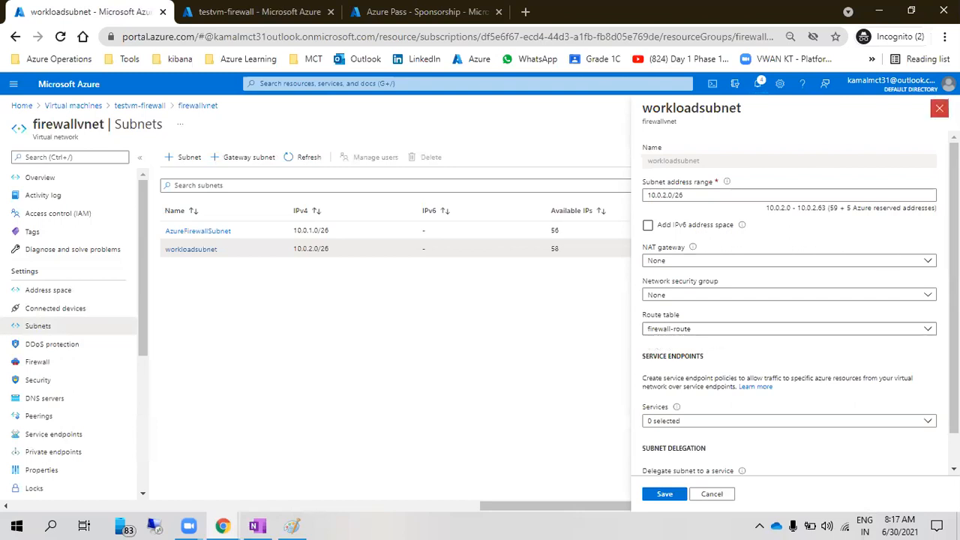
pyautogui.click(939, 108)
pyautogui.click(127, 106)
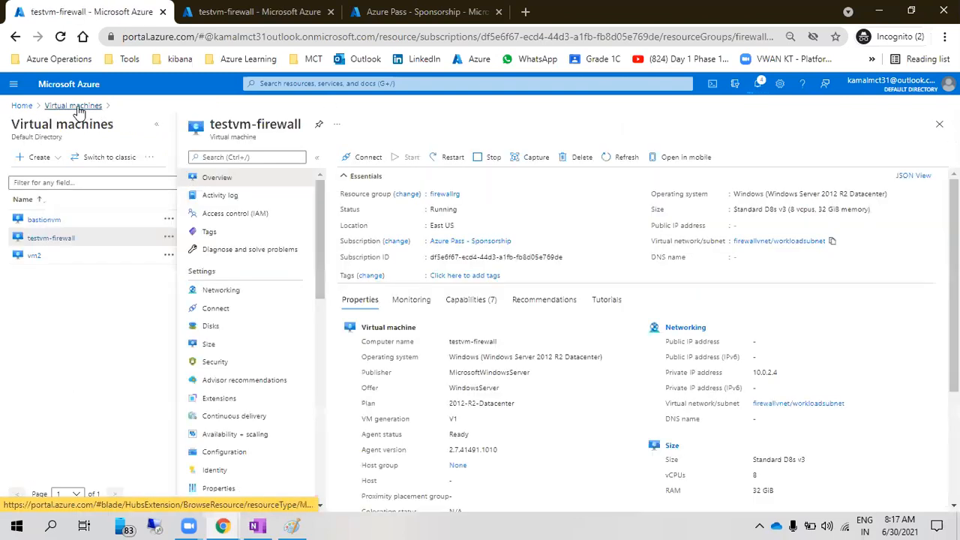
# Open the fiewall firewall from the home page and go to its Rules (classic) page
pyautogui.click(77, 105)
pyautogui.click(65, 85)
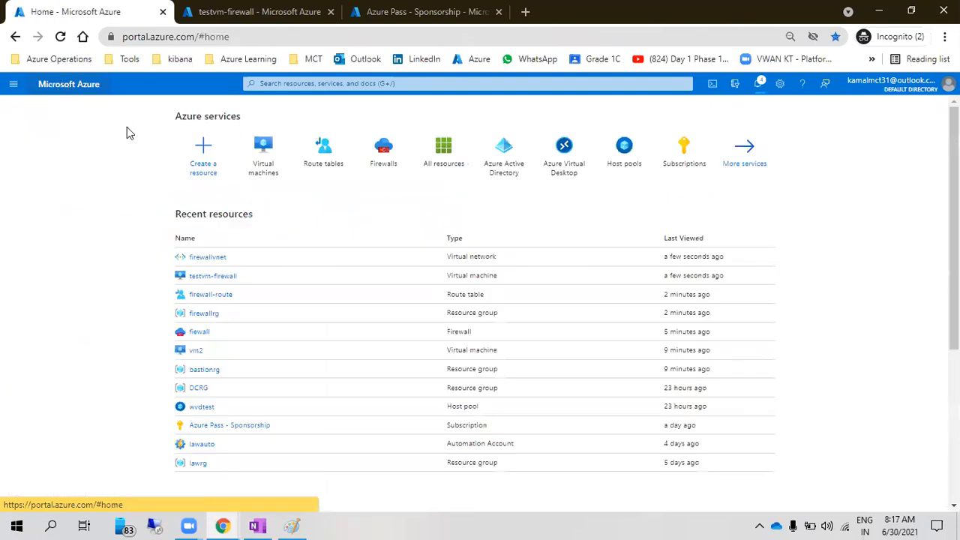
pyautogui.click(194, 332)
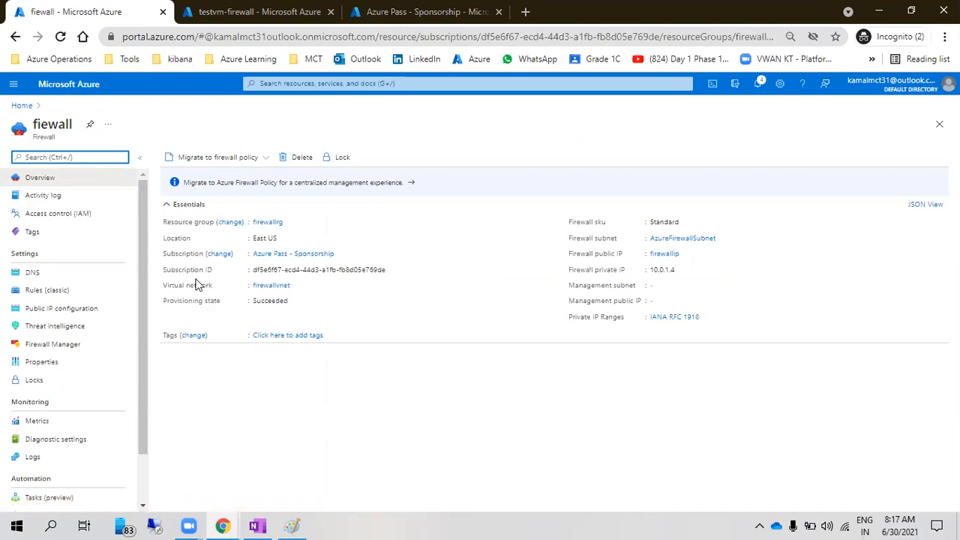
pyautogui.click(229, 413)
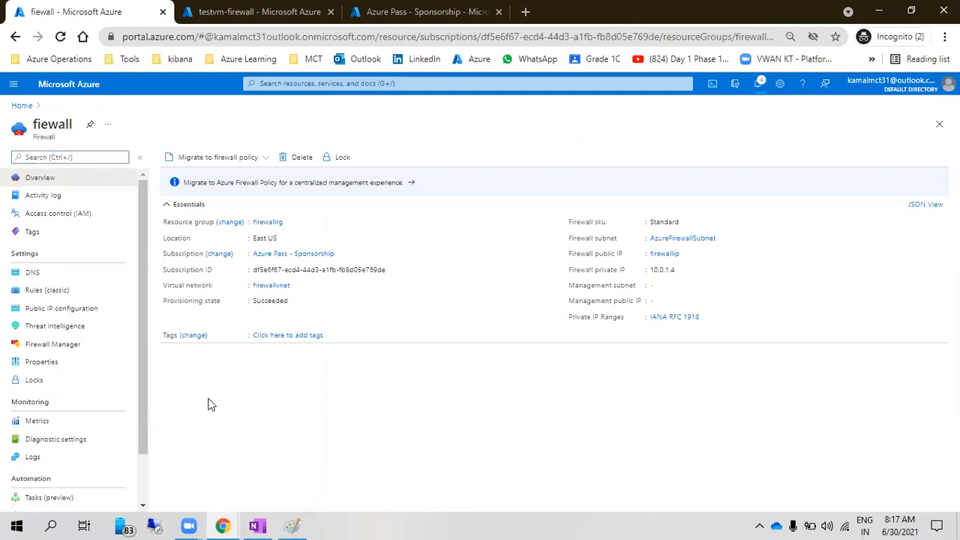
pyautogui.click(49, 290)
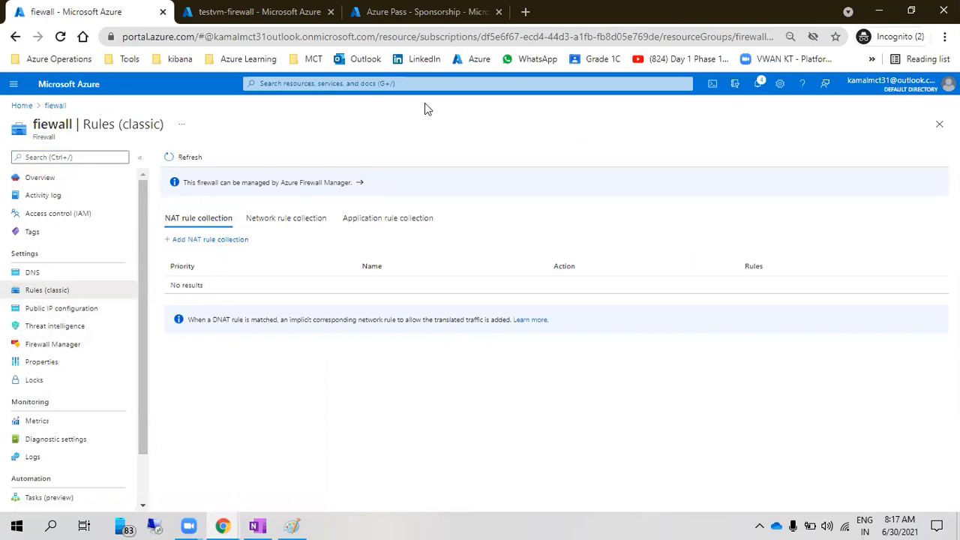
pyautogui.click(255, 360)
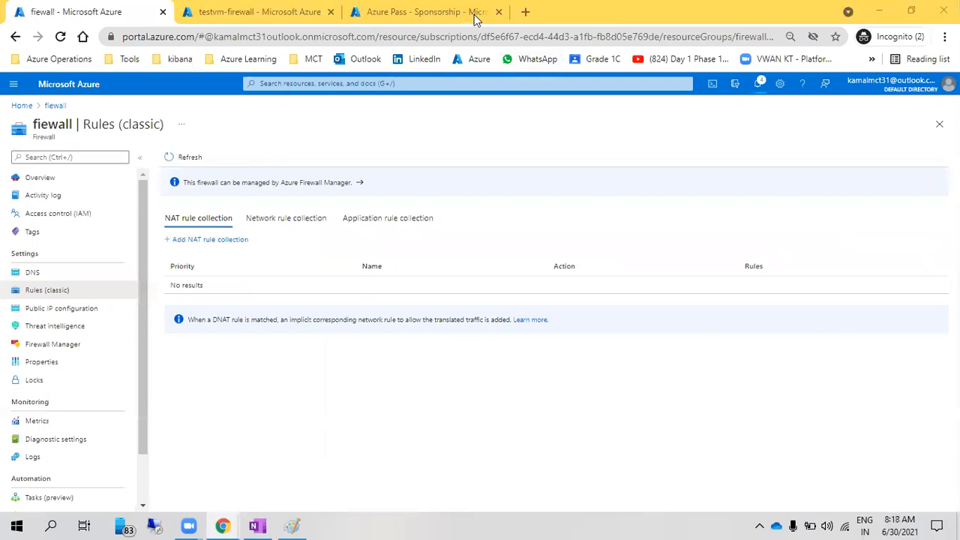
pyautogui.click(401, 372)
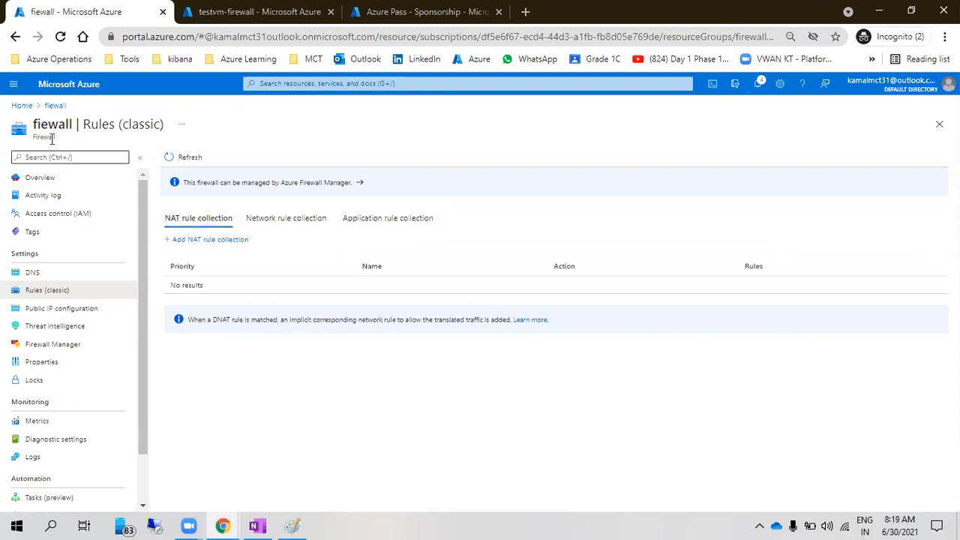
pyautogui.moveTo(33, 124); pyautogui.dragTo(165, 127)
pyautogui.click(165, 128)
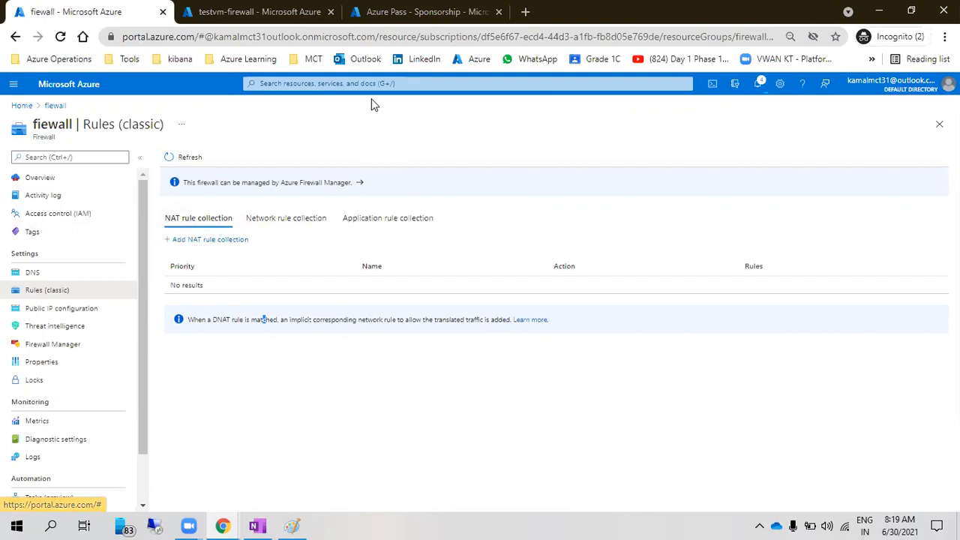
pyautogui.click(257, 525)
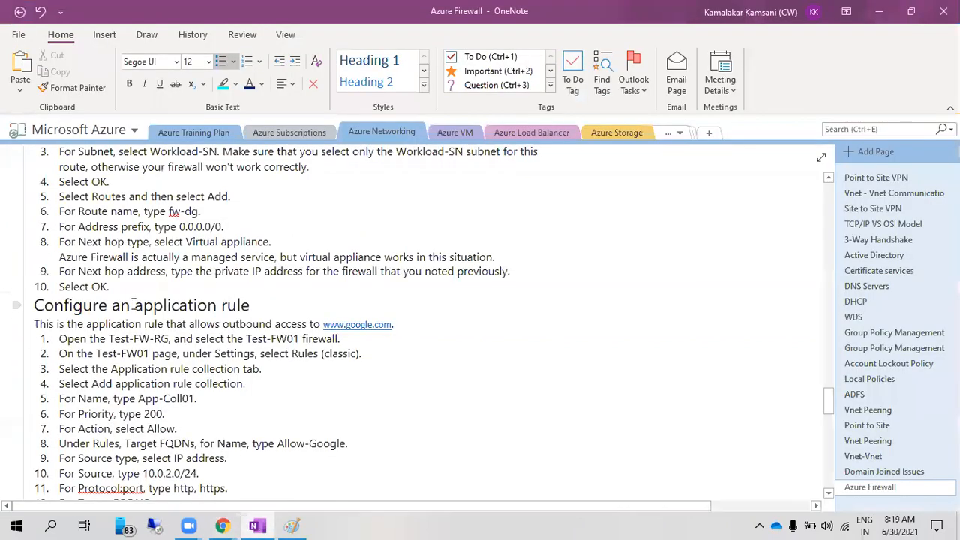
pyautogui.moveTo(134, 305); pyautogui.dragTo(248, 304)
pyautogui.scroll(3, 241, 308)
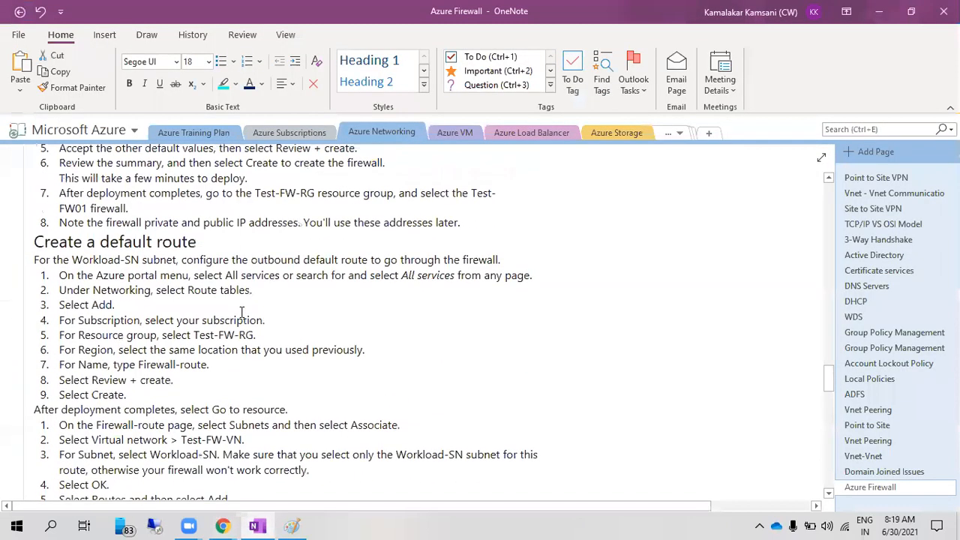
pyautogui.scroll(-1, 242, 312)
pyautogui.hotkey('alt', 'Tab')
pyautogui.click(379, 223)
pyautogui.click(216, 240)
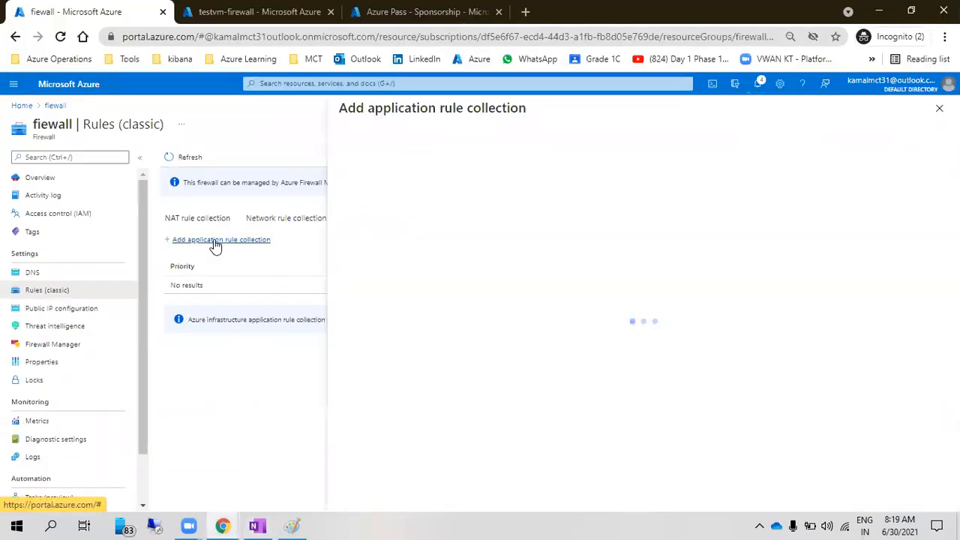
pyautogui.hotkey('alt', 'Tab')
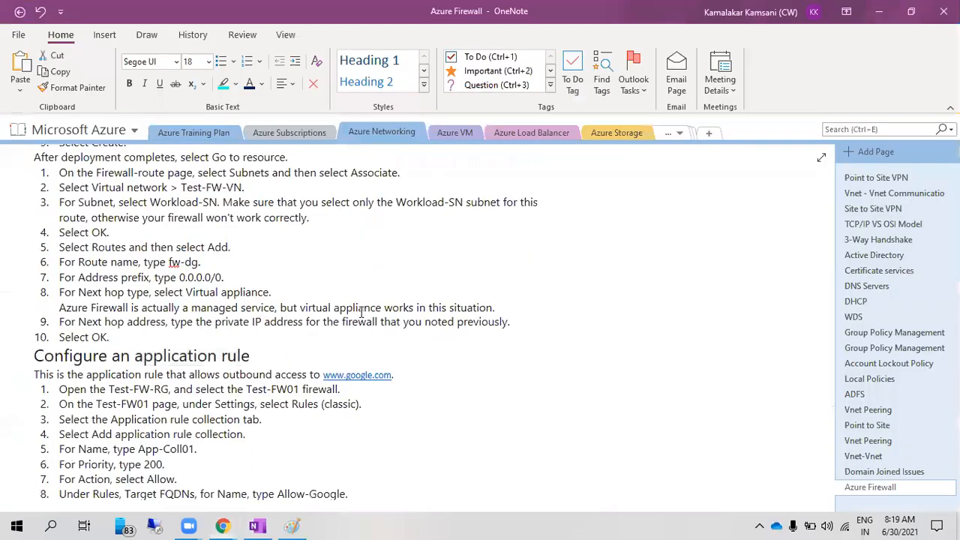
pyautogui.scroll(-4, 300, 353)
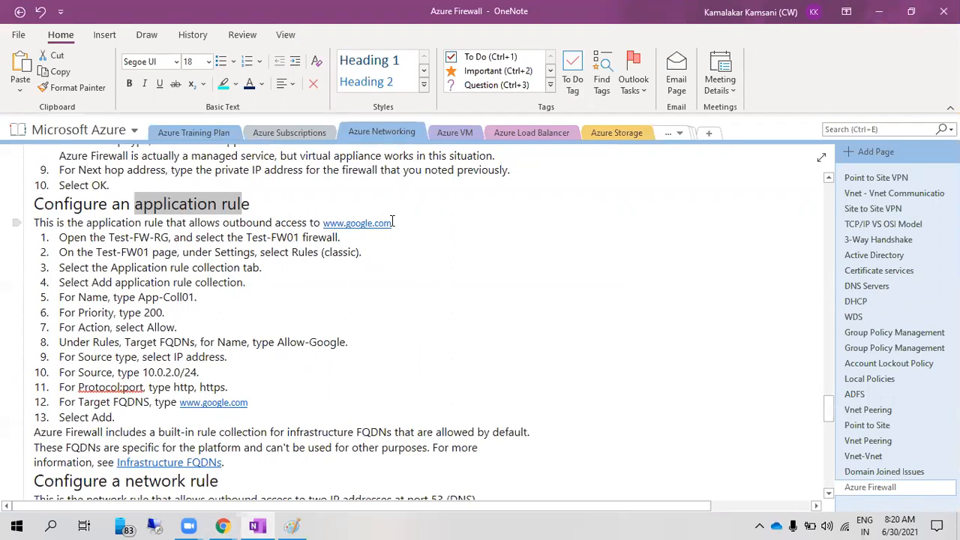
pyautogui.hotkey('alt', 'Tab')
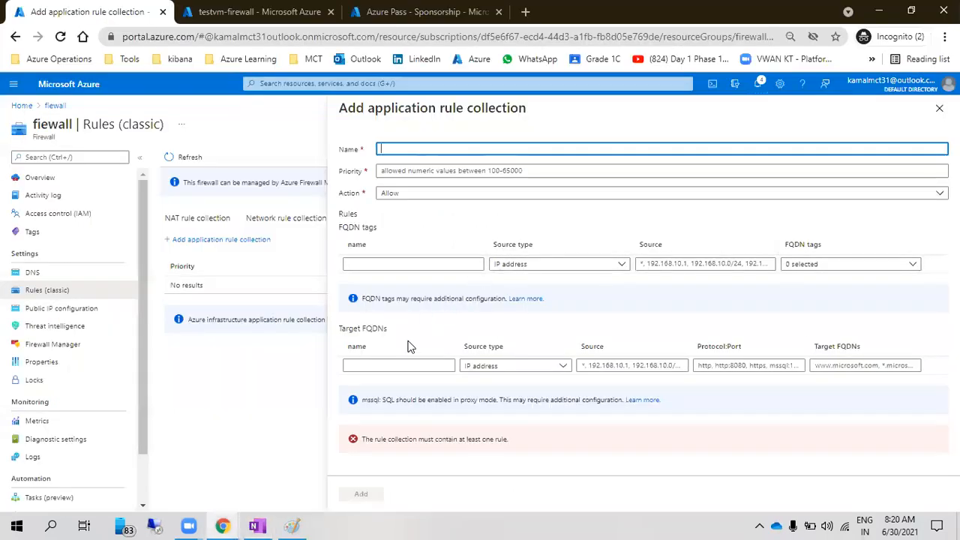
pyautogui.click(393, 362)
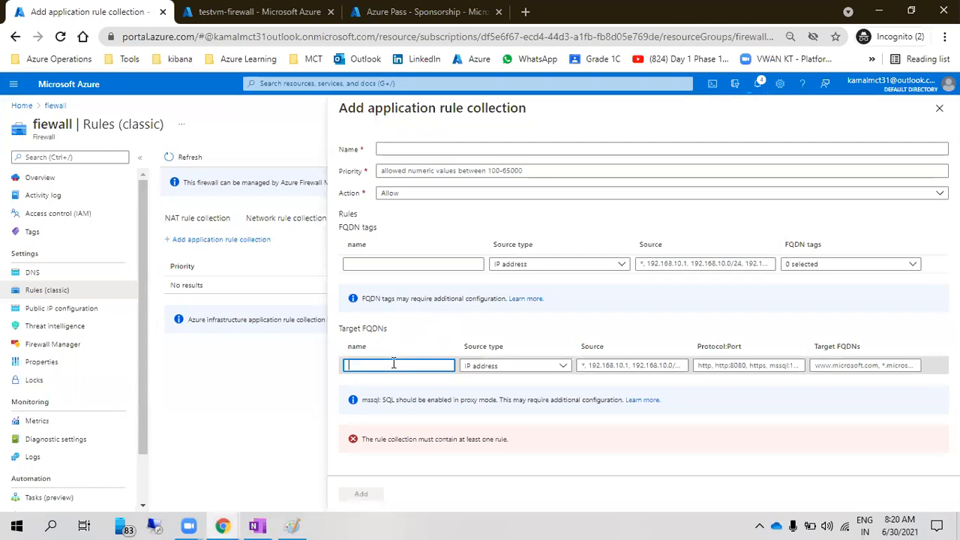
pyautogui.hotkey('alt', 'Tab')
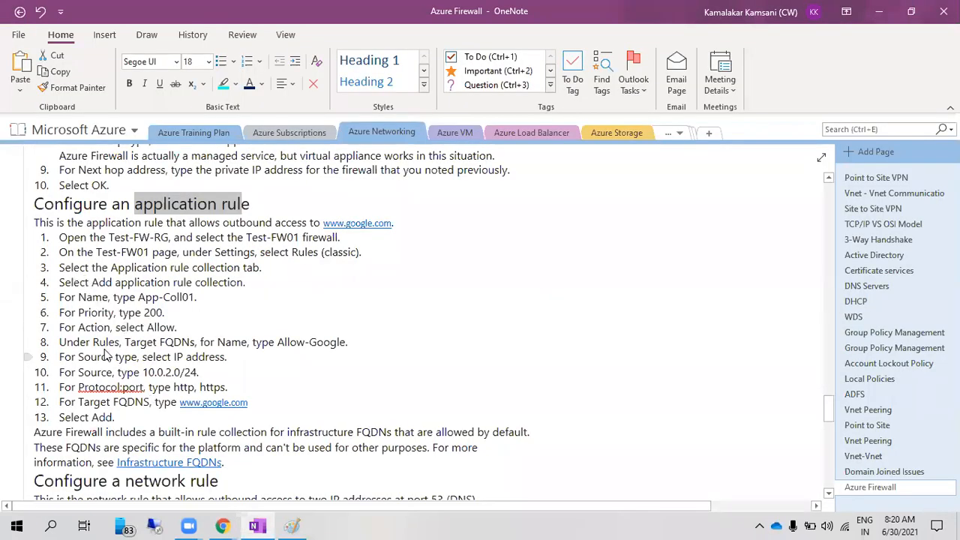
pyautogui.moveTo(124, 342); pyautogui.dragTo(160, 342)
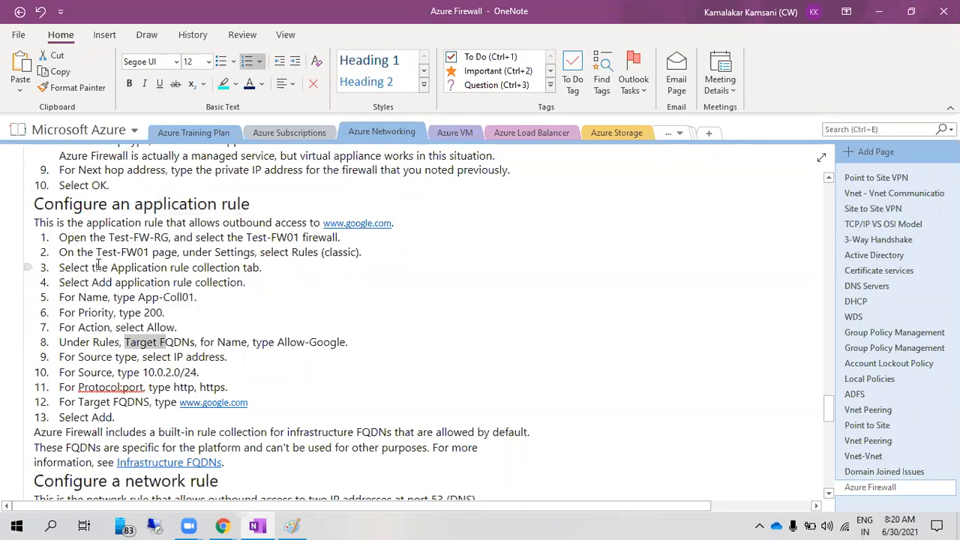
pyautogui.click(99, 265)
pyautogui.moveTo(90, 283); pyautogui.dragTo(246, 355)
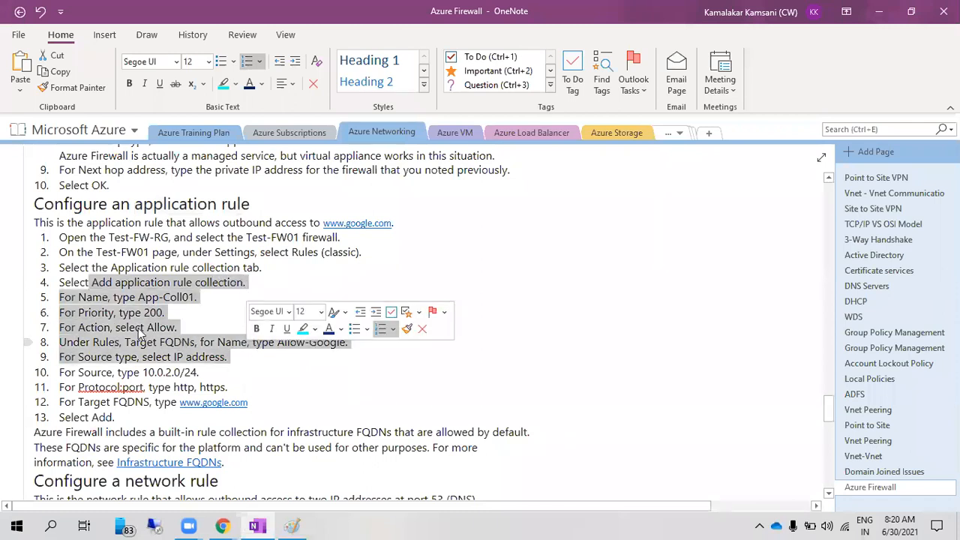
pyautogui.click(140, 347)
pyautogui.moveTo(138, 348); pyautogui.dragTo(277, 343)
pyautogui.click(144, 372)
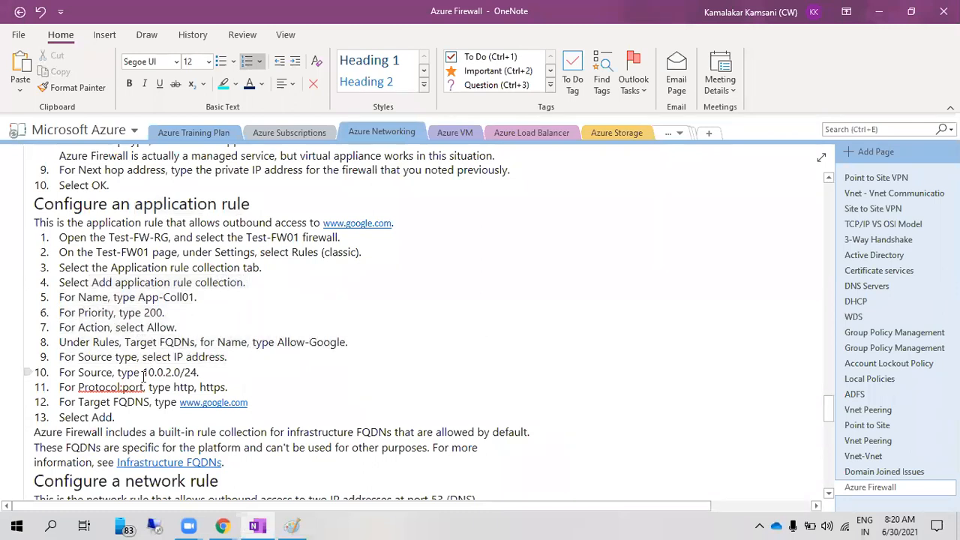
pyautogui.moveTo(145, 373); pyautogui.dragTo(198, 372)
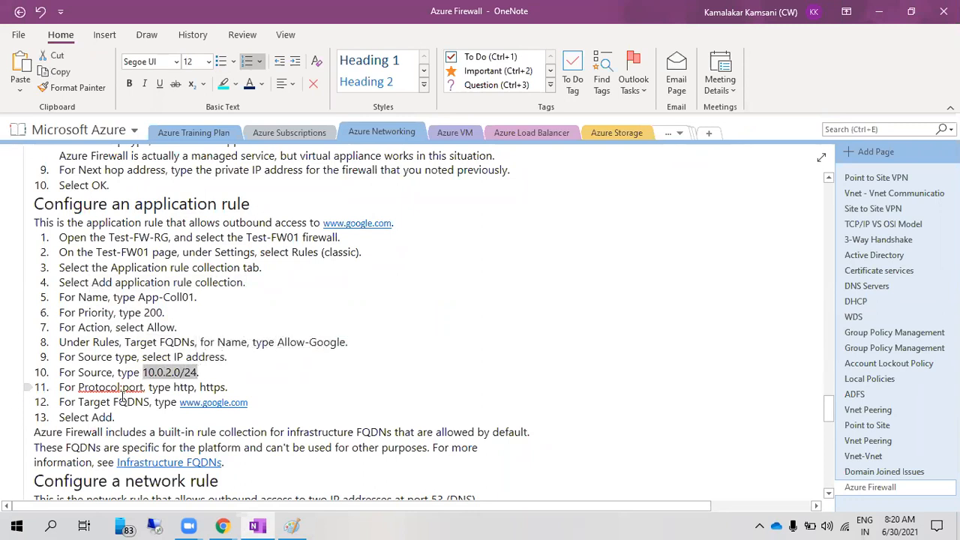
# Name the rule allow-google and the collection apprule, with collection priority 200
pyautogui.hotkey('alt', 'Tab')
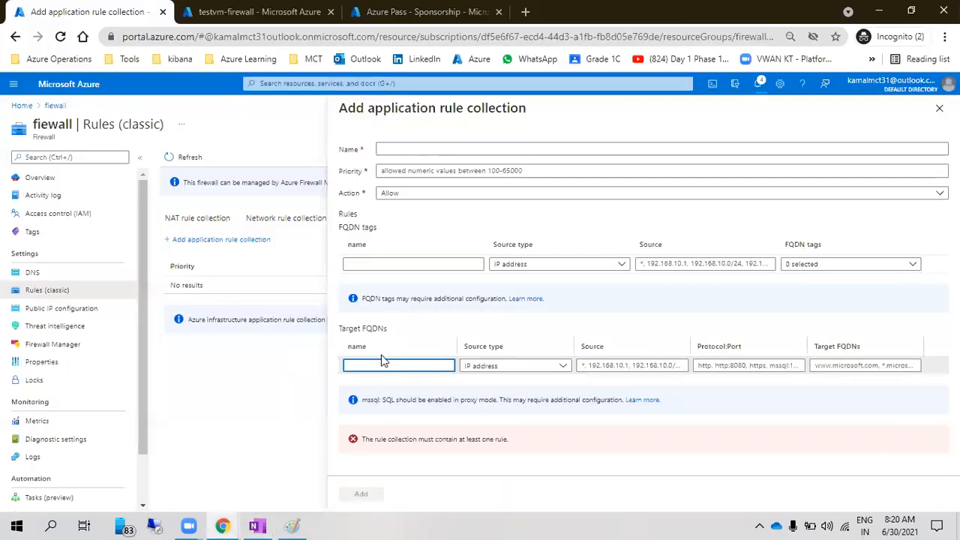
pyautogui.write('allow-')
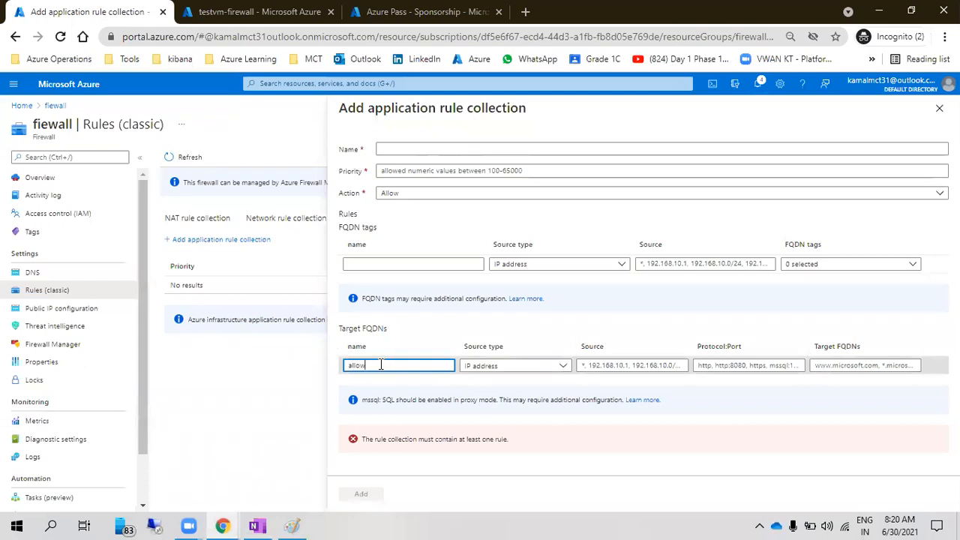
pyautogui.write('google')
pyautogui.click(412, 147)
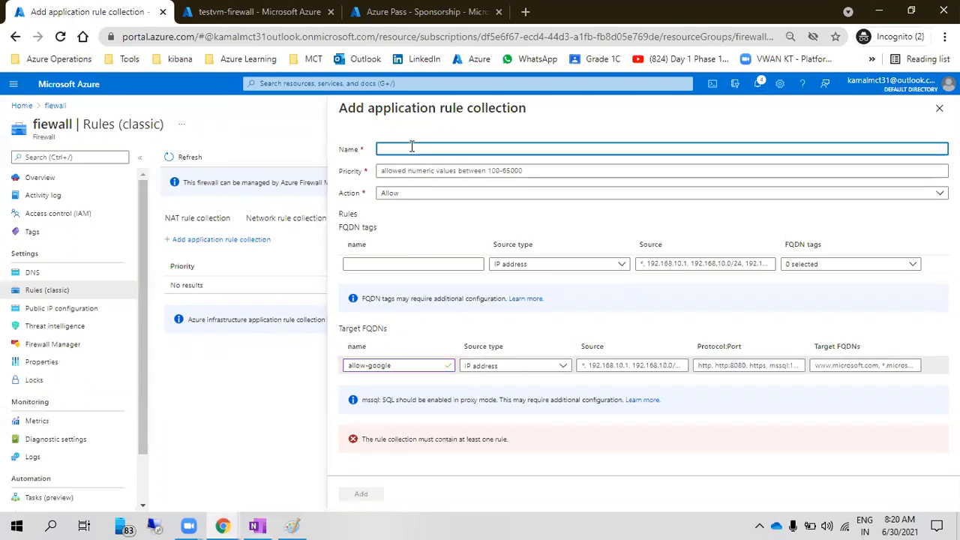
pyautogui.write('apprule')
pyautogui.click(423, 172)
pyautogui.write('200')
pyautogui.click(424, 214)
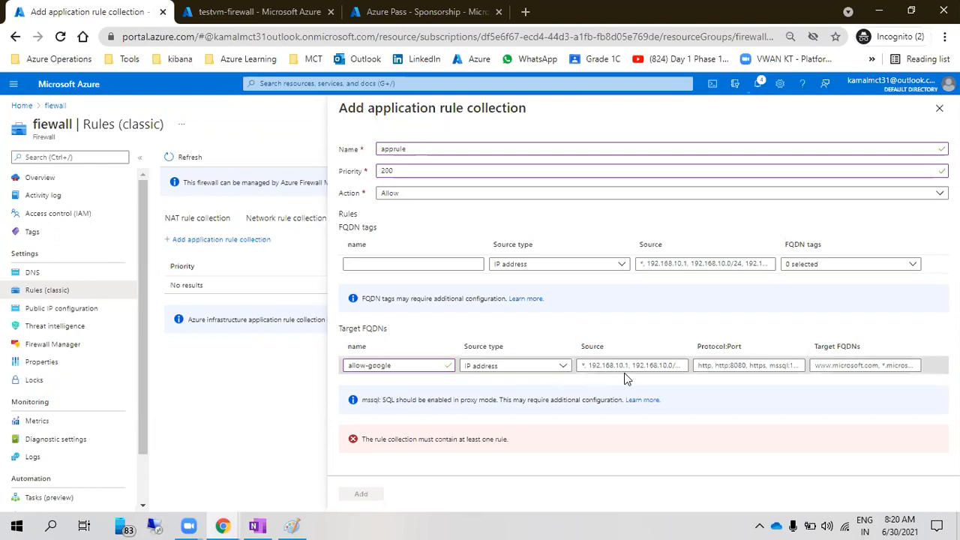
pyautogui.click(255, 11)
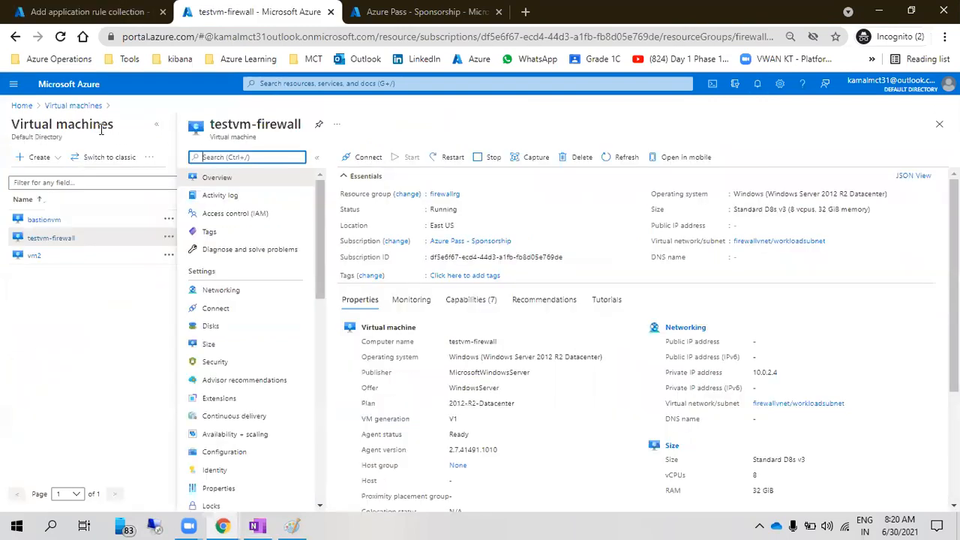
# Copy workloadsubnet's range 10.0.2.0/26 from firewallvnet's Subnets and paste it as allow-google's source
pyautogui.click(786, 241)
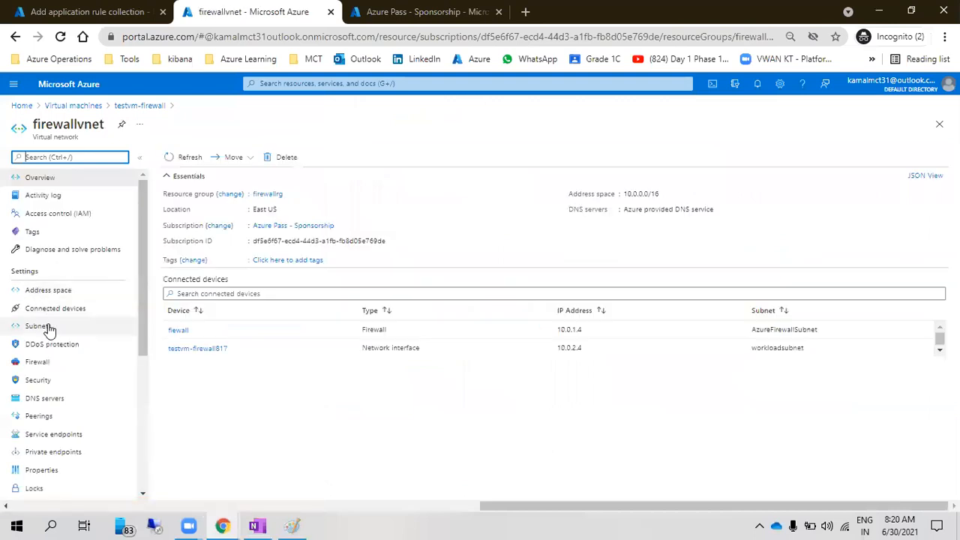
pyautogui.click(46, 327)
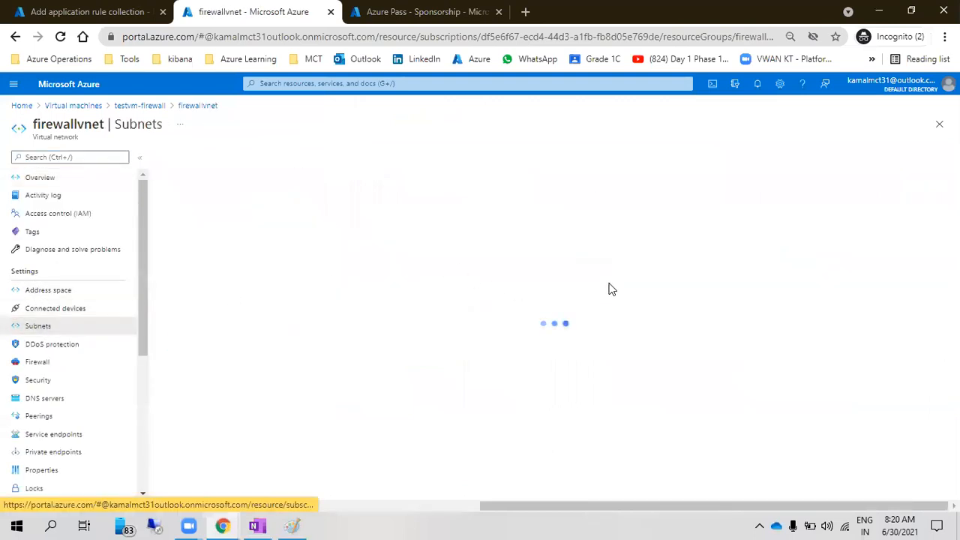
pyautogui.moveTo(334, 257); pyautogui.dragTo(295, 252)
pyautogui.hotkey('ctrl', 'c')
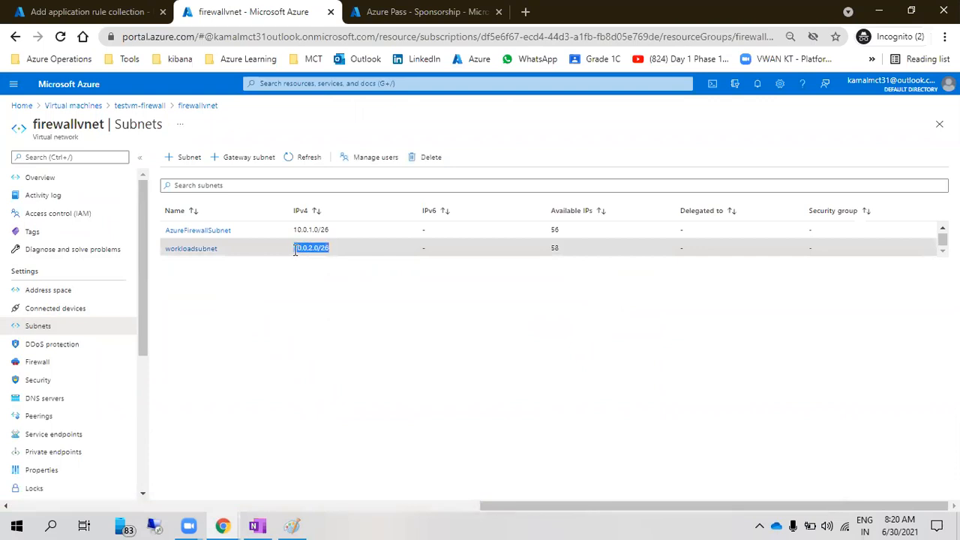
pyautogui.click(102, 12)
pyautogui.click(645, 365)
pyautogui.hotkey('ctrl', 'v')
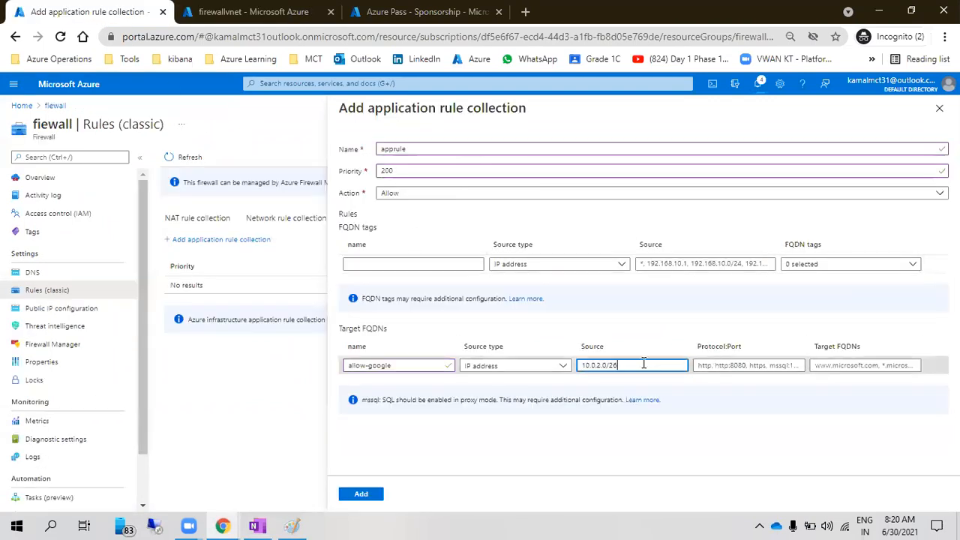
pyautogui.click(717, 369)
pyautogui.write('http:https')
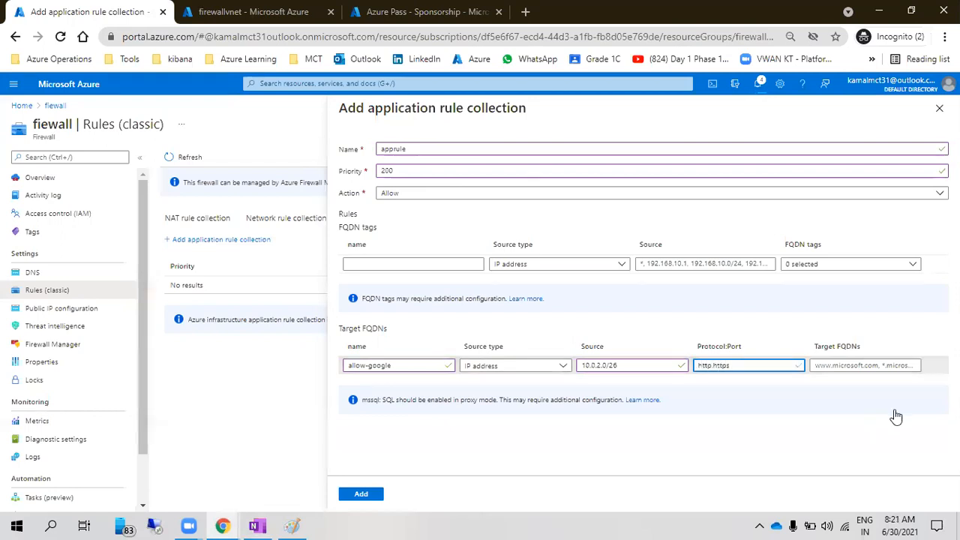
pyautogui.click(843, 365)
pyautogui.write('www.')
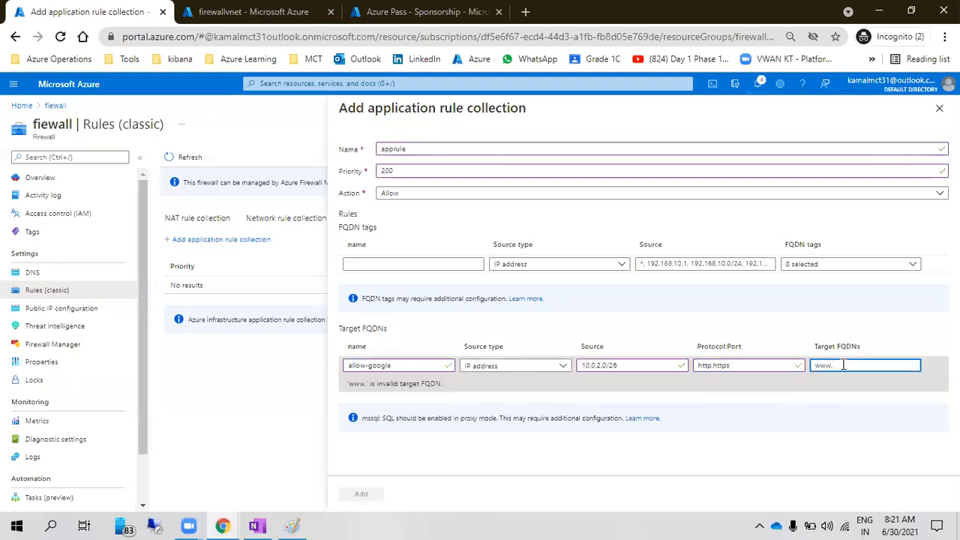
pyautogui.write('google.com')
pyautogui.click(691, 450)
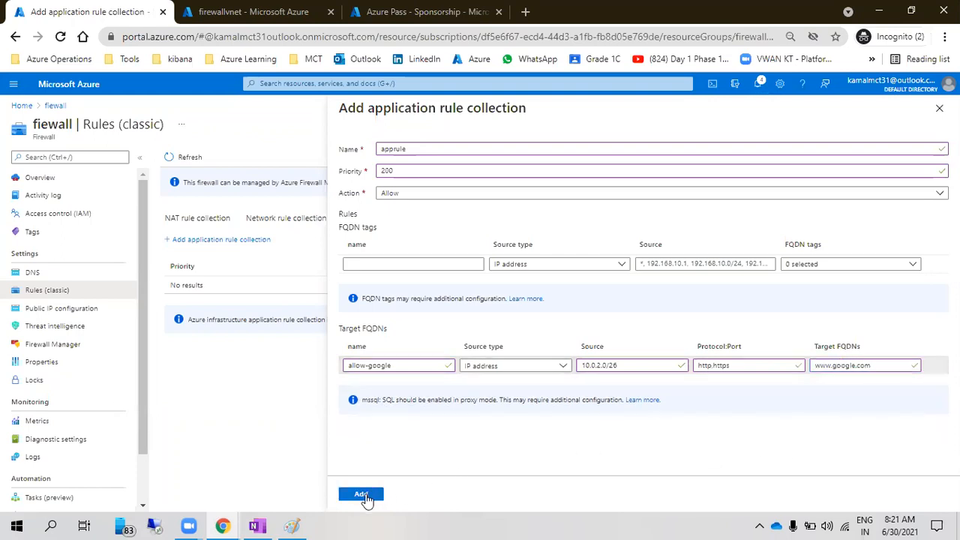
pyautogui.click(368, 492)
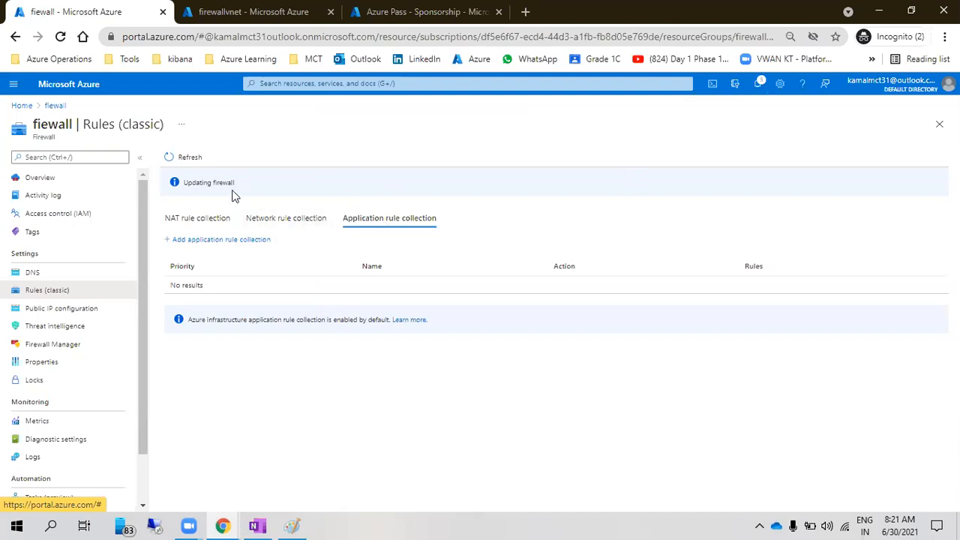
pyautogui.click(758, 84)
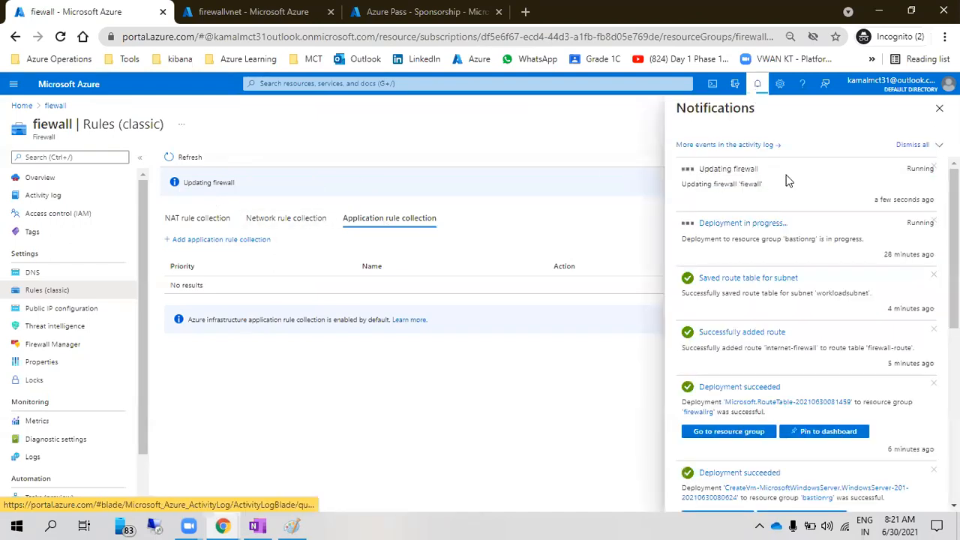
pyautogui.moveTo(188, 184); pyautogui.dragTo(230, 185)
pyautogui.click(229, 186)
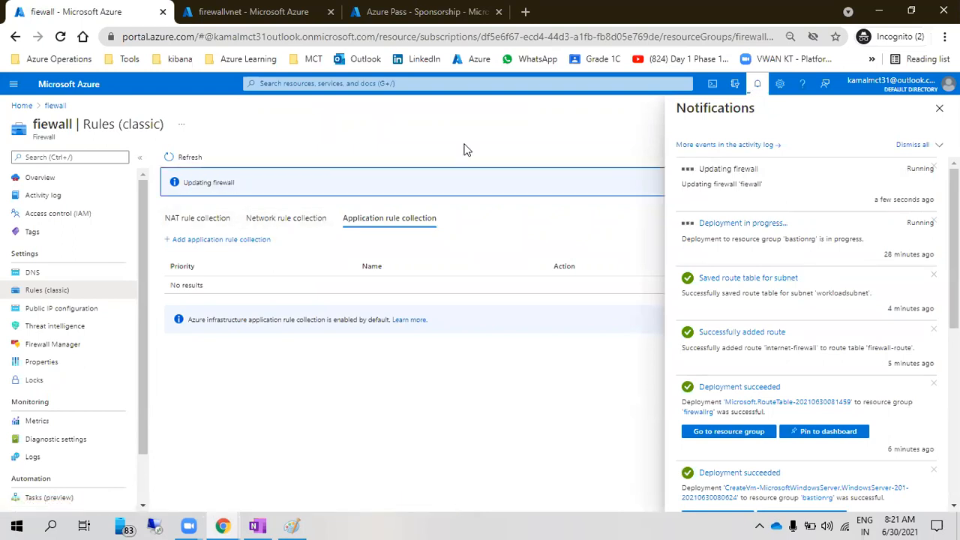
pyautogui.click(756, 93)
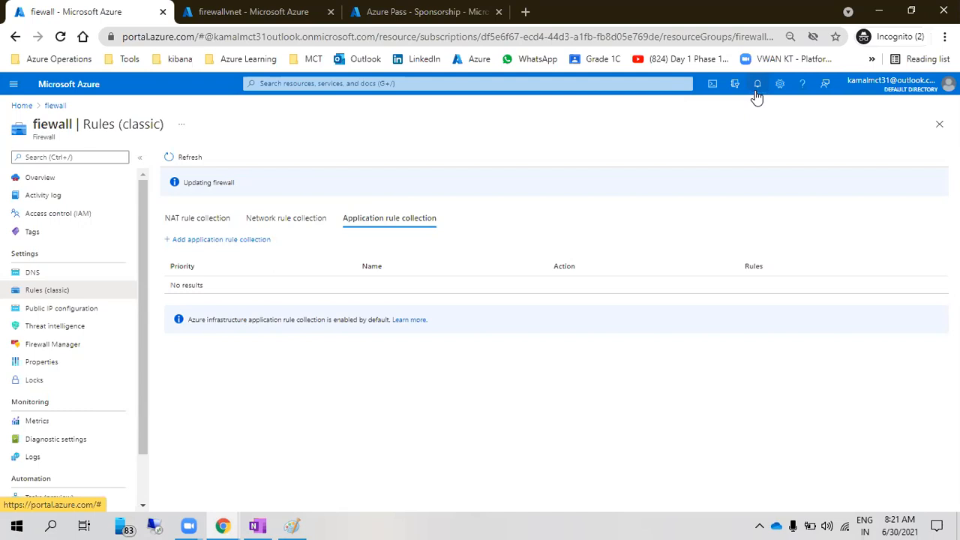
# Review the network rule configuration steps in the OneNote firewall notes
pyautogui.click(257, 526)
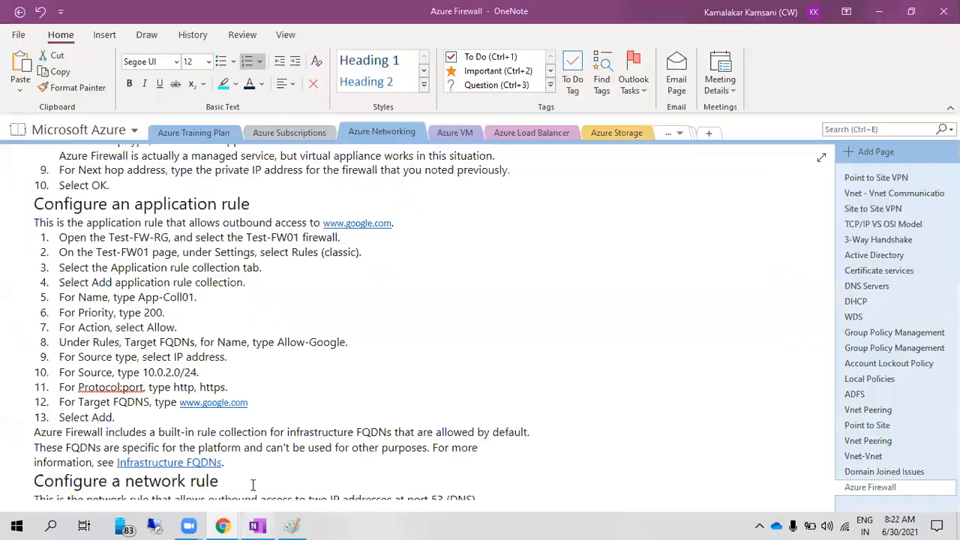
pyautogui.scroll(-5, 252, 399)
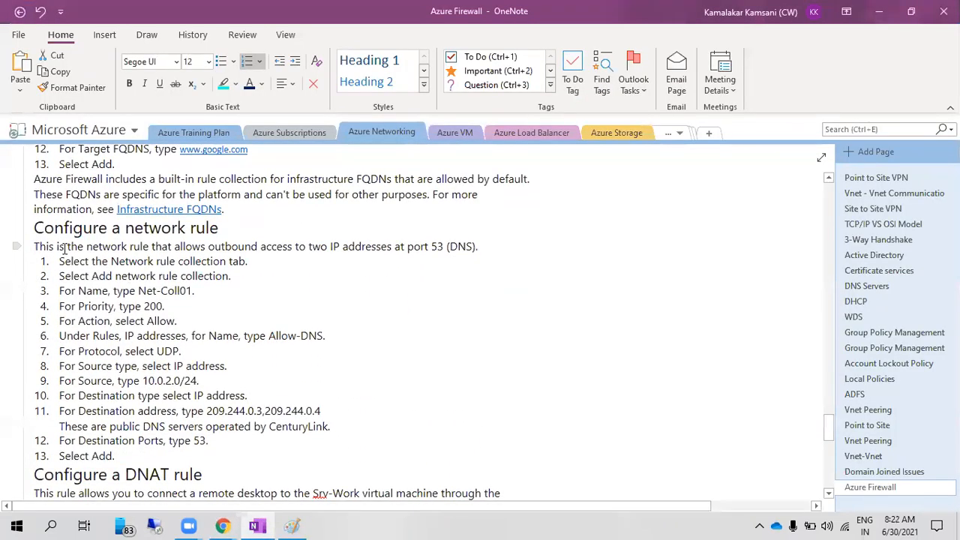
pyautogui.scroll(-5, 79, 284)
pyautogui.scroll(5, 82, 288)
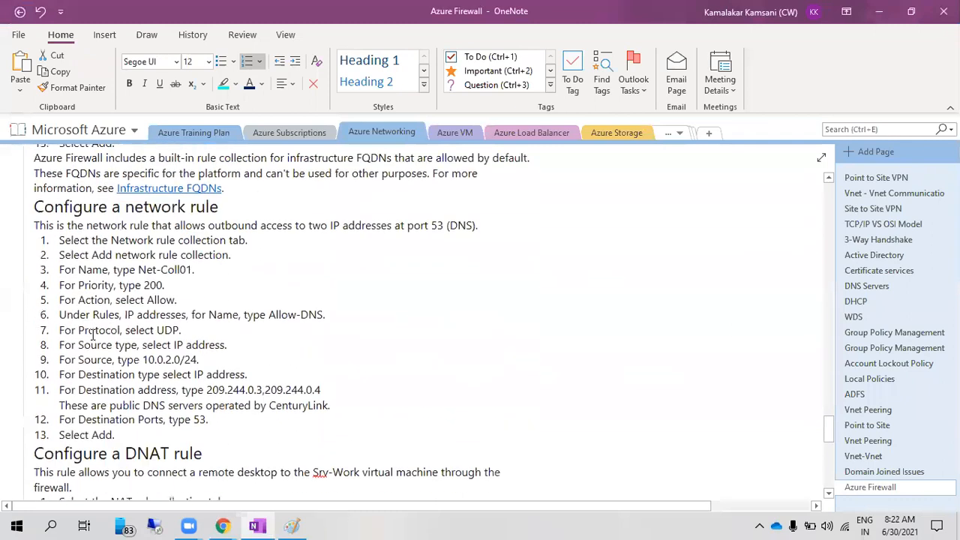
pyautogui.moveTo(60, 261); pyautogui.dragTo(165, 306)
pyautogui.click(158, 351)
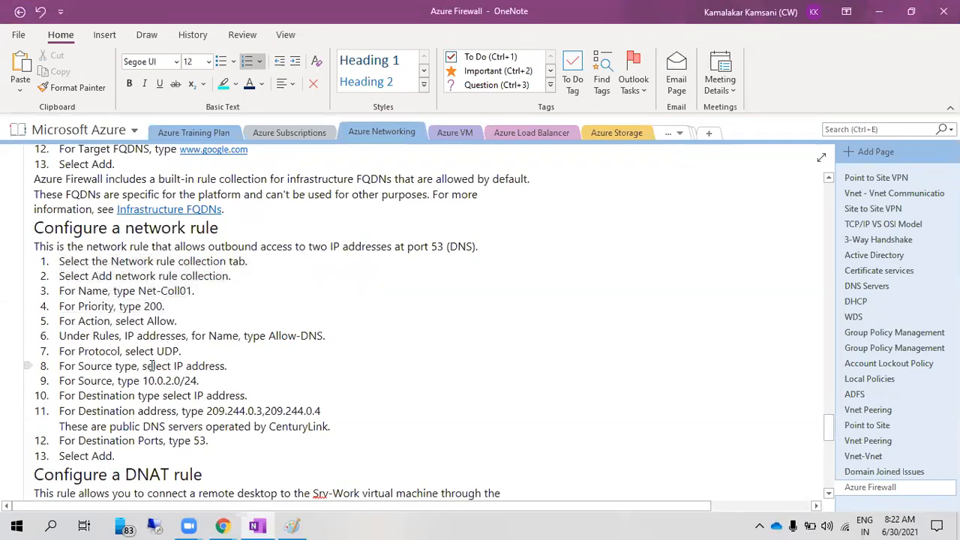
pyautogui.moveTo(124, 351); pyautogui.dragTo(183, 351)
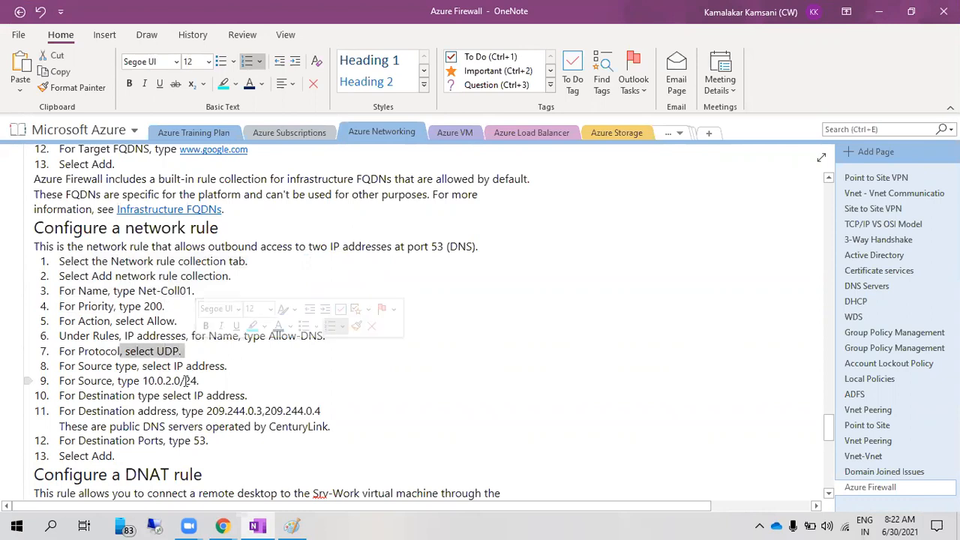
pyautogui.click(181, 381)
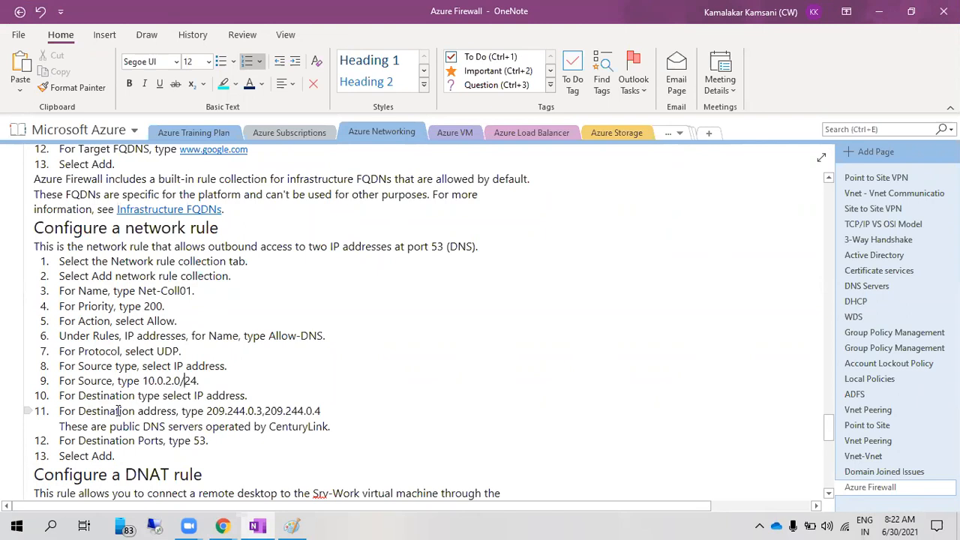
pyautogui.moveTo(60, 261); pyautogui.dragTo(315, 441)
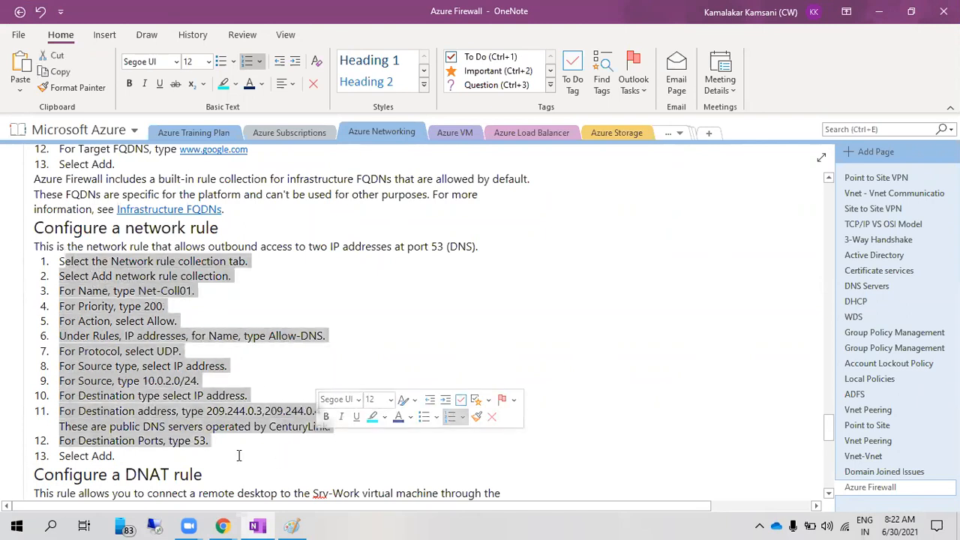
pyautogui.click(180, 447)
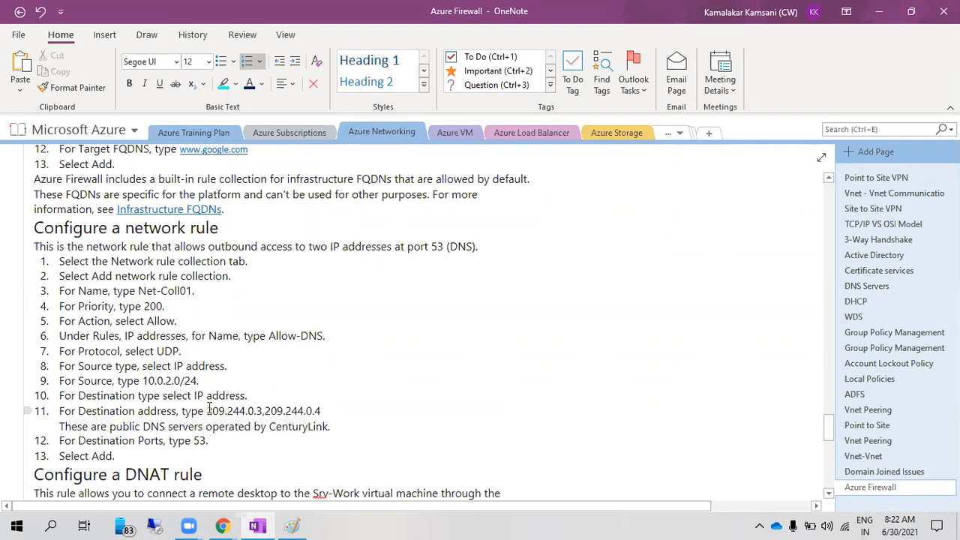
# Copy the DNS addresses 209.244.0.3,209.244.0.4 from step 11 and return to the Azure portal
pyautogui.moveTo(206, 411); pyautogui.dragTo(322, 412)
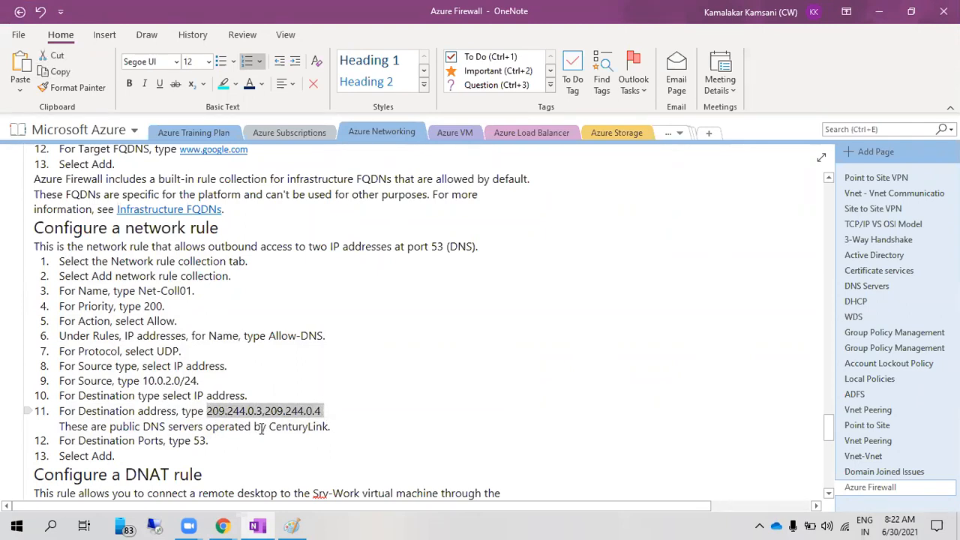
pyautogui.click(209, 414)
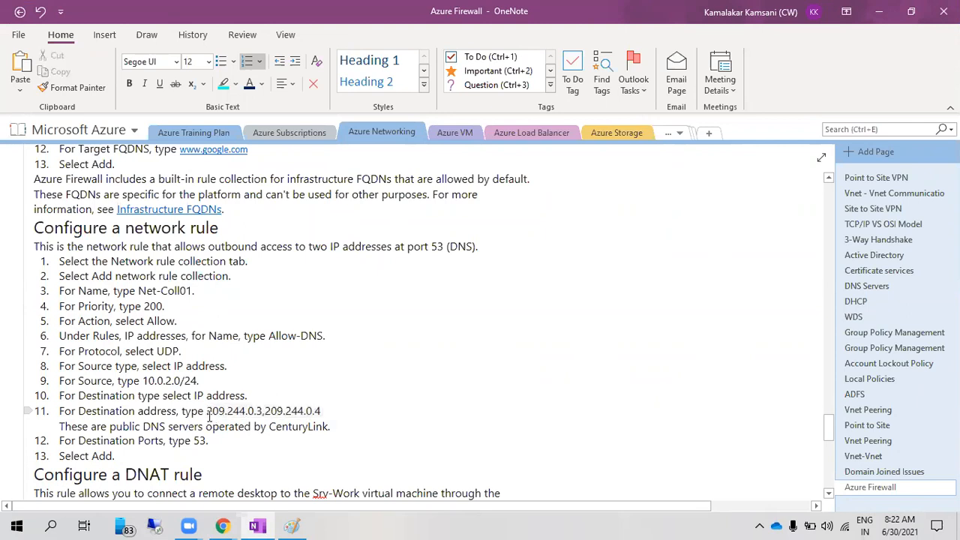
pyautogui.moveTo(210, 415); pyautogui.dragTo(327, 414)
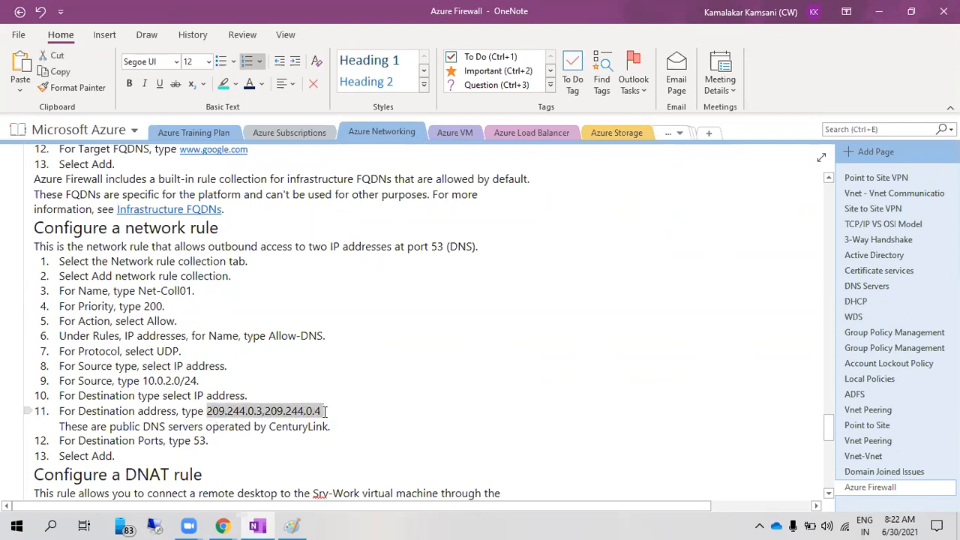
pyautogui.click(213, 414)
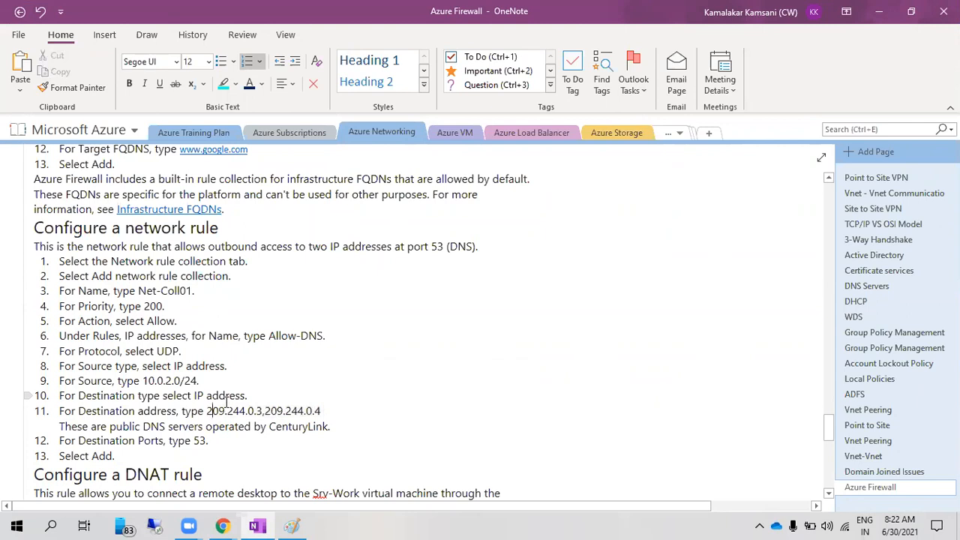
pyautogui.scroll(4, 225, 402)
pyautogui.scroll(-4, 218, 405)
pyautogui.moveTo(205, 414)
pyautogui.mouseDown()
pyautogui.moveTo(322, 408)
pyautogui.moveTo(204, 414)
pyautogui.mouseUp()
pyautogui.click(324, 411)
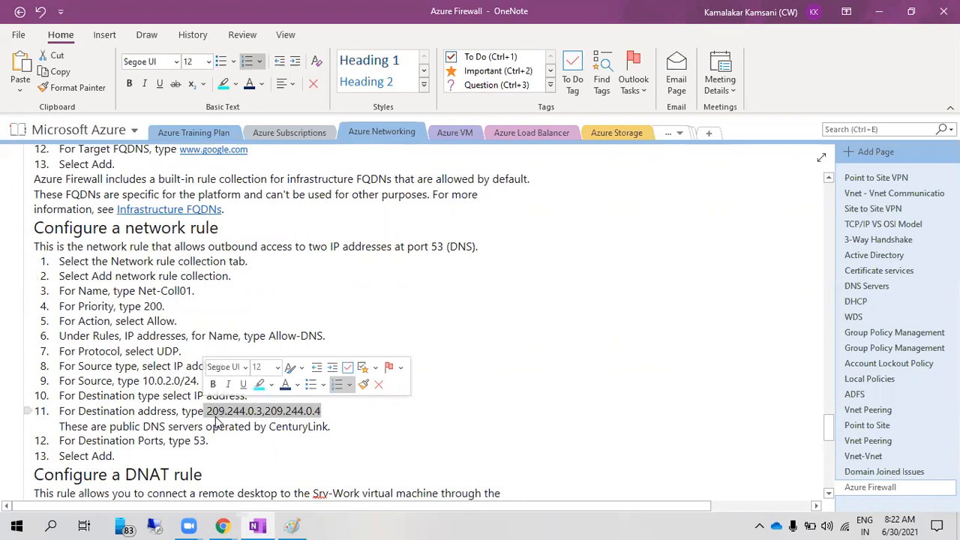
pyautogui.hotkey('ctrl', 'c')
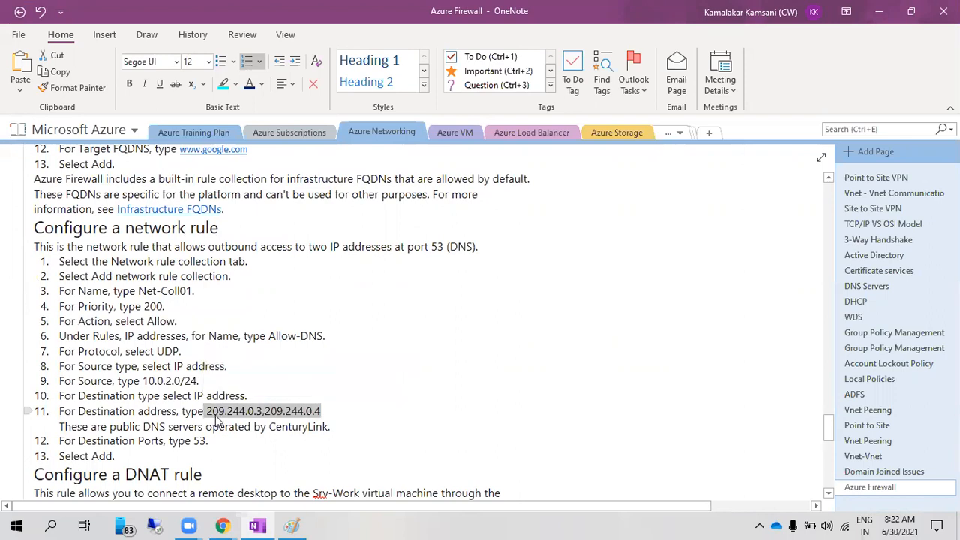
pyautogui.moveTo(222, 526)
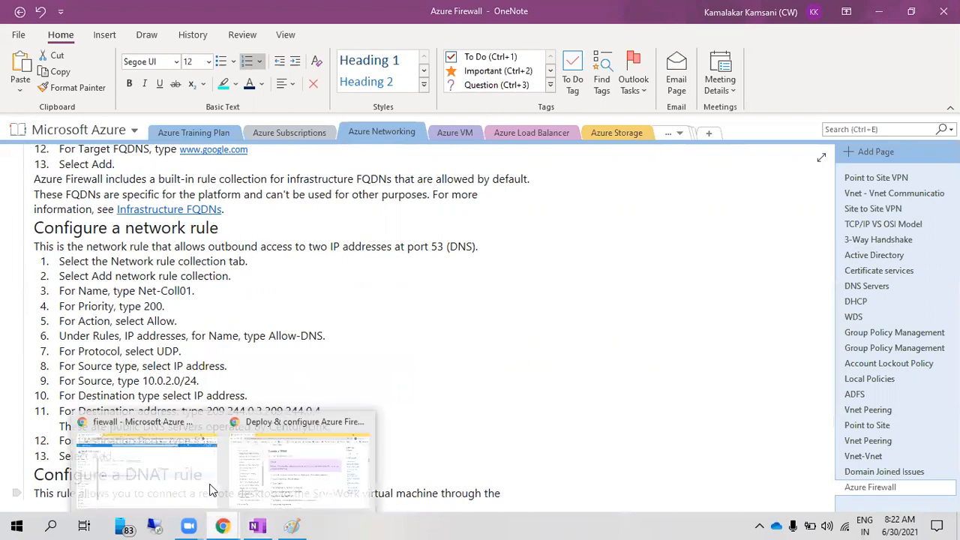
pyautogui.click(189, 474)
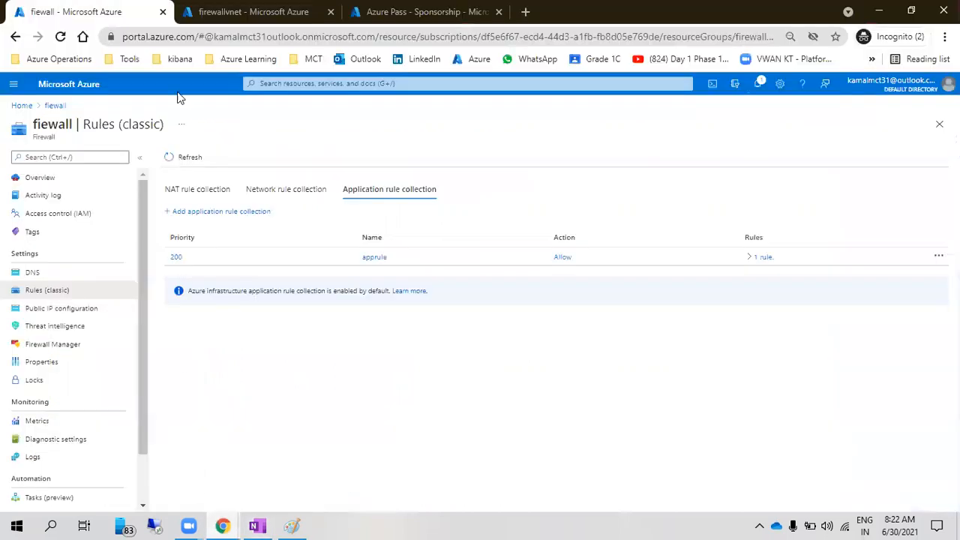
# Switch firewallvnet to custom DNS and enter 209.244.0.3 and 209.244.0.4 as separate servers
pyautogui.click(233, 13)
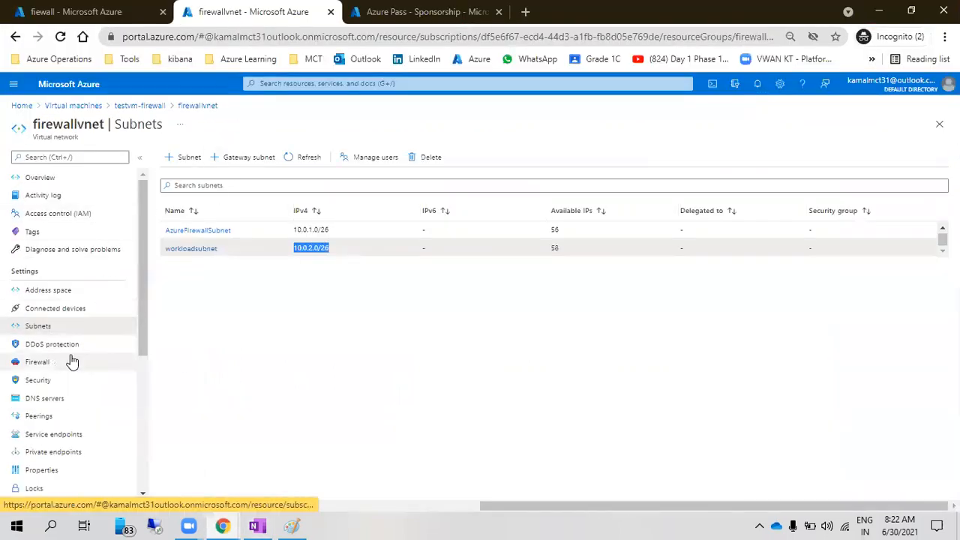
pyautogui.click(71, 398)
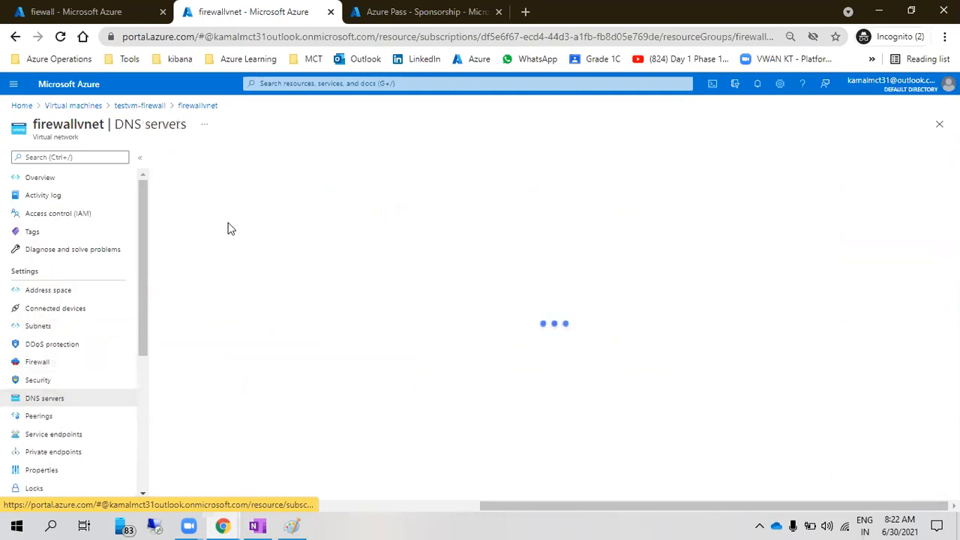
pyautogui.click(196, 191)
pyautogui.click(195, 288)
pyautogui.hotkey('ctrl', 'v')
pyautogui.keyDown('shift'); pyautogui.click(388, 285); pyautogui.keyUp('shift')
pyautogui.press('Delete')
pyautogui.click(214, 322)
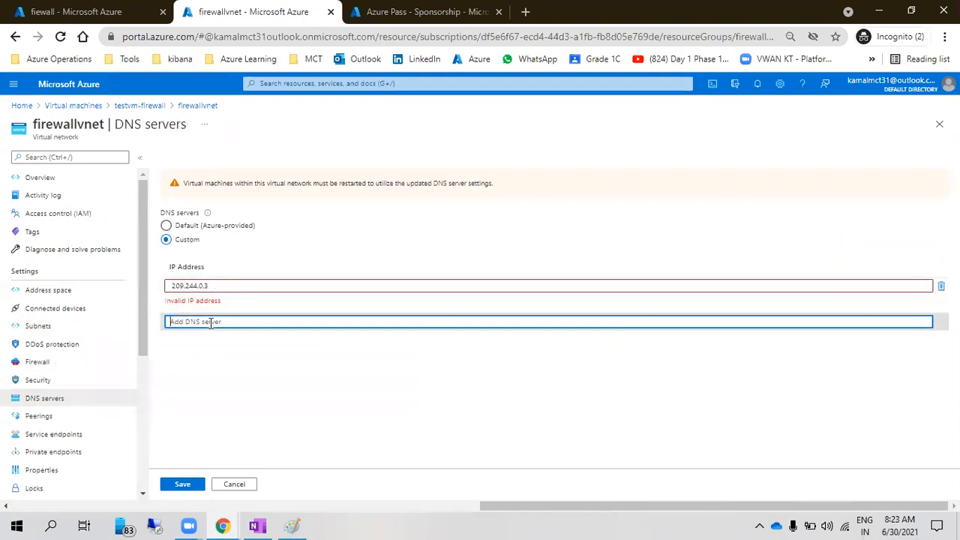
pyautogui.hotkey('ctrl', 'v')
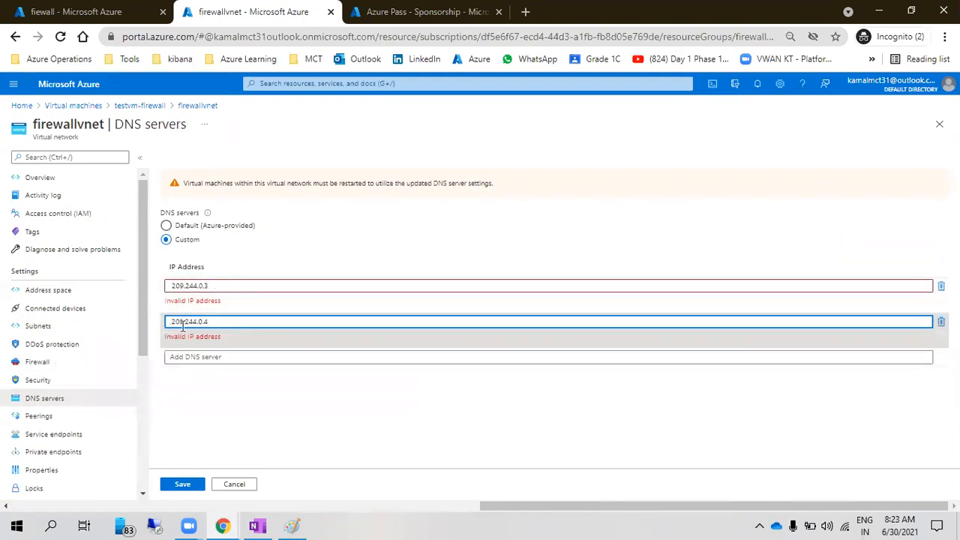
# Trim the leading space from 209.244.0.3, save the DNS settings, and go back to OneNote
pyautogui.click(173, 287)
pyautogui.press('BackSpace')
pyautogui.click(212, 386)
pyautogui.click(182, 485)
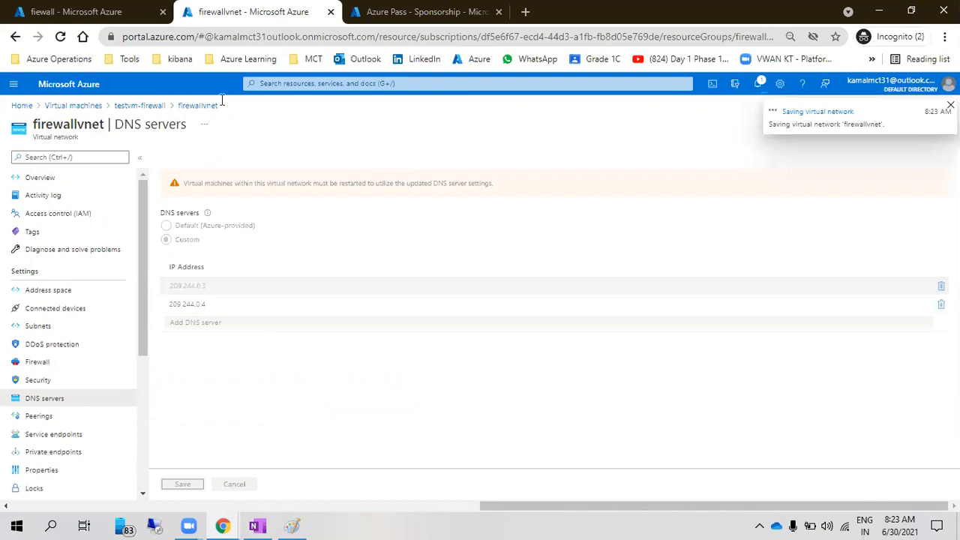
pyautogui.hotkey('alt', 'Tab')
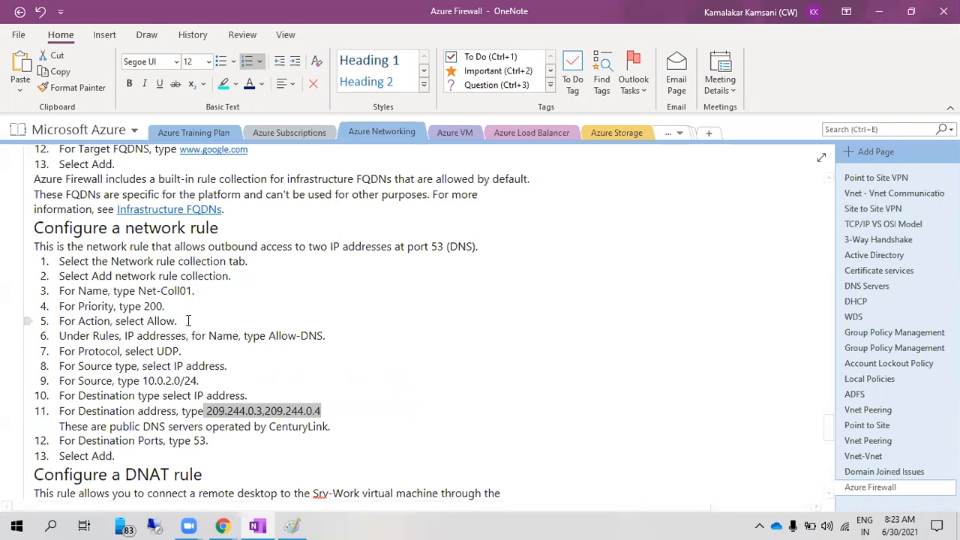
# Check Notifications for the virtual network save and refresh the fiewall firewall rules list
pyautogui.hotkey('alt', 'Tab')
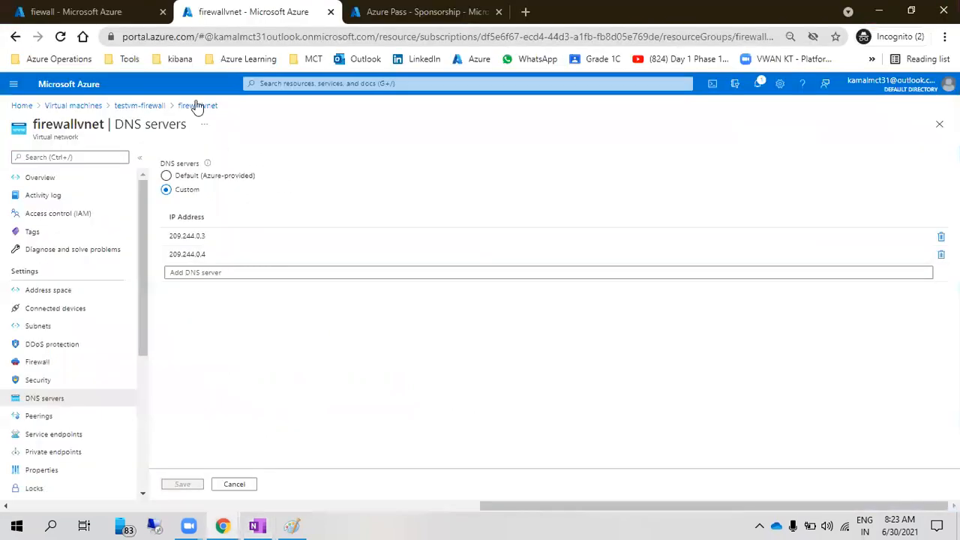
pyautogui.click(80, 10)
pyautogui.click(758, 85)
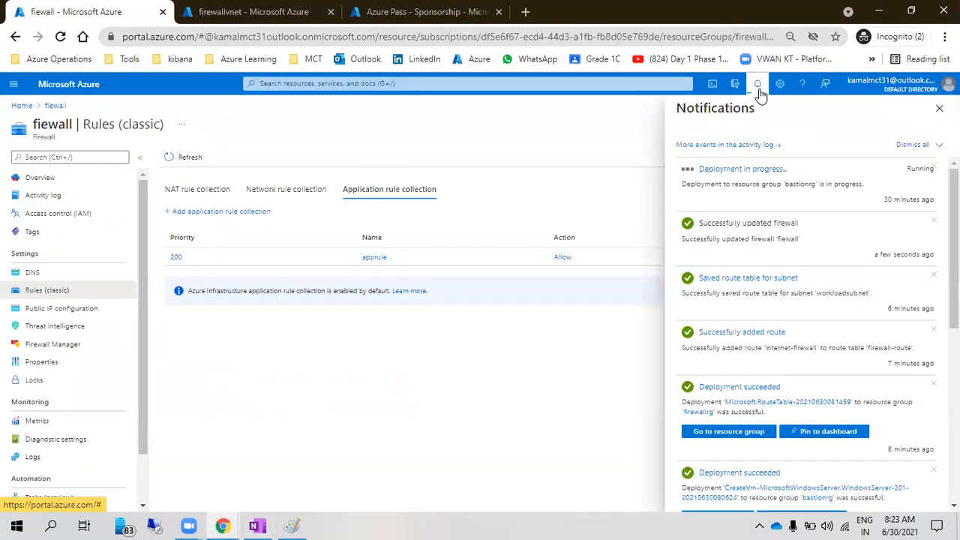
pyautogui.hotkey('alt', 'Tab')
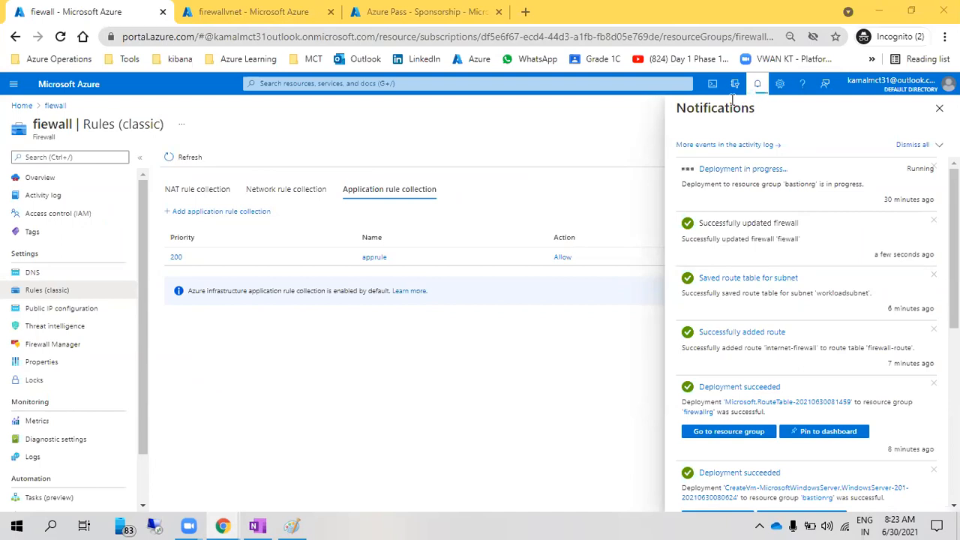
pyautogui.click(174, 157)
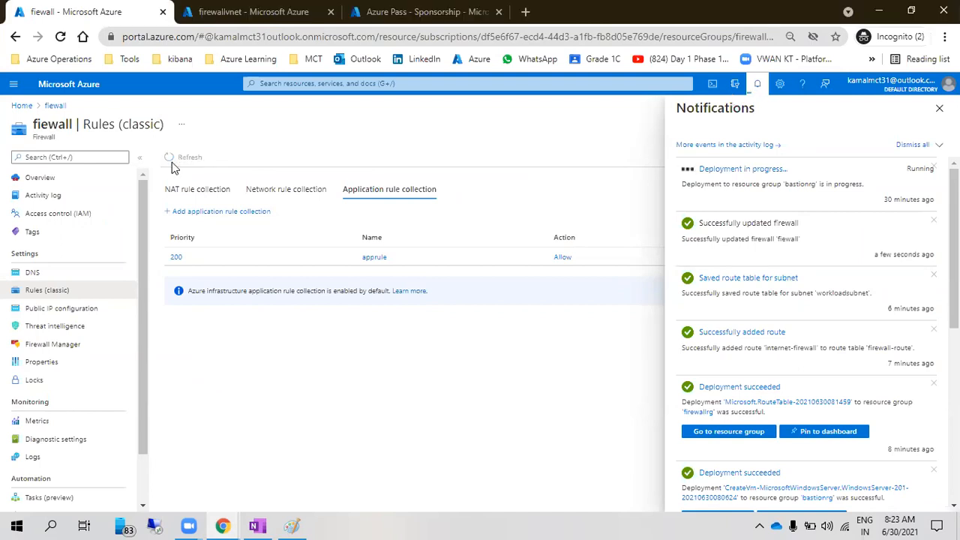
pyautogui.click(757, 85)
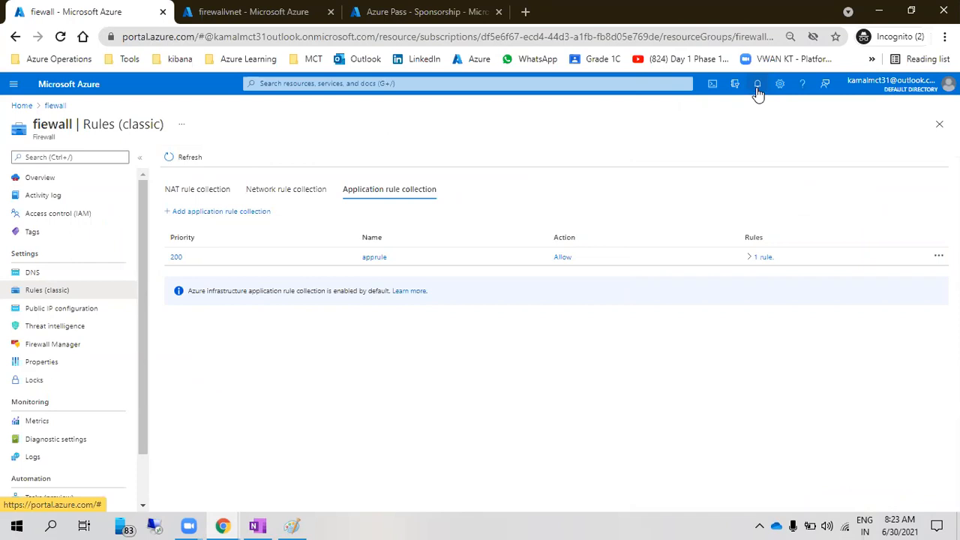
# Verify firewallvnet DNS server 209.244.0.3 was saved, then show the firewall's empty NAT rule collections
pyautogui.click(285, 12)
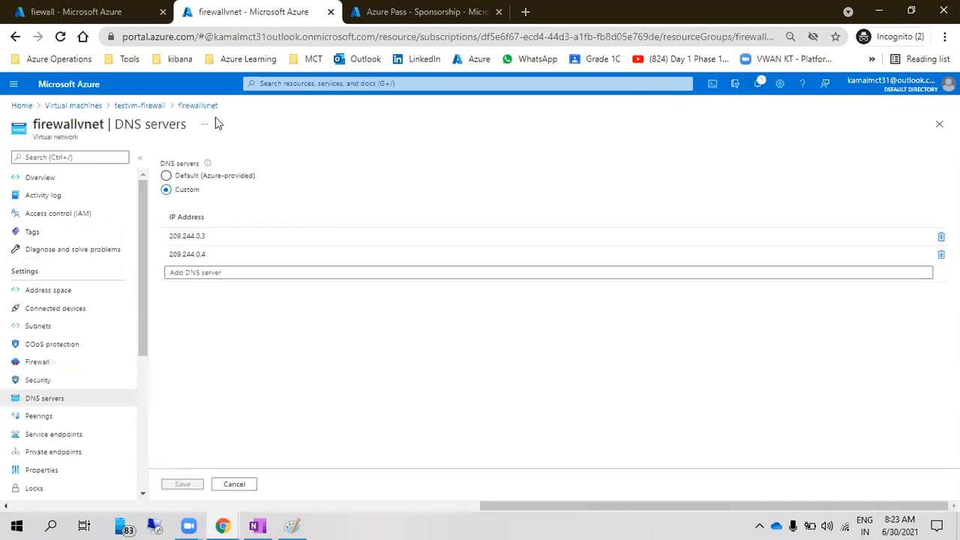
pyautogui.click(75, 12)
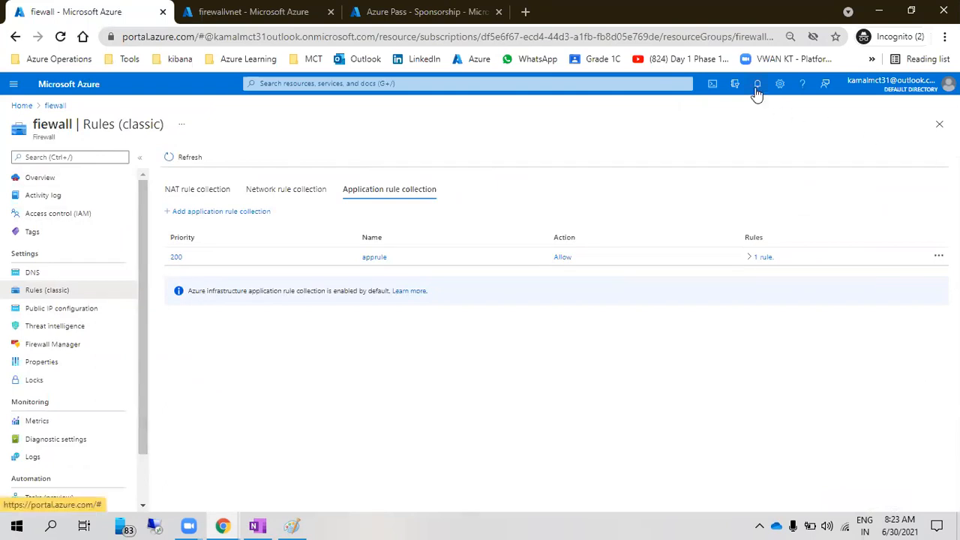
pyautogui.click(212, 14)
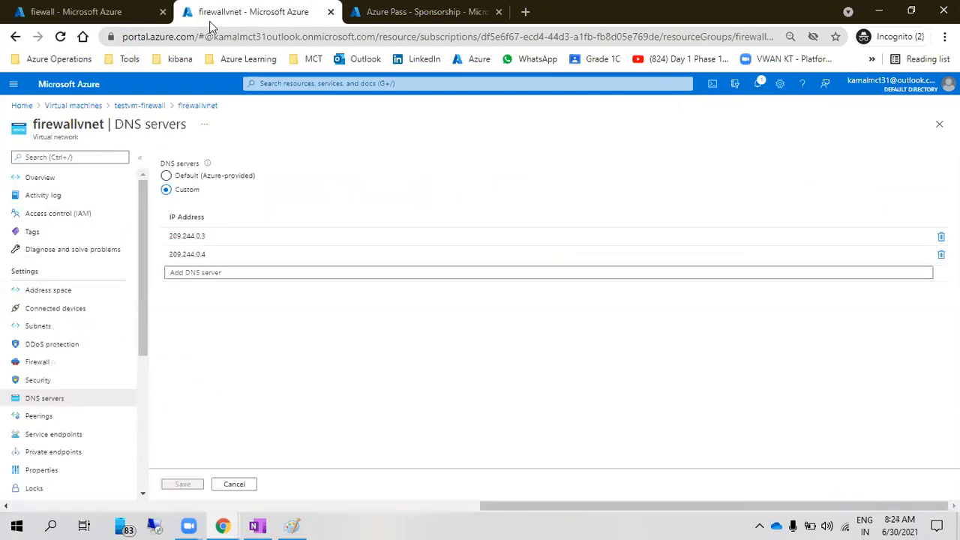
pyautogui.click(108, 11)
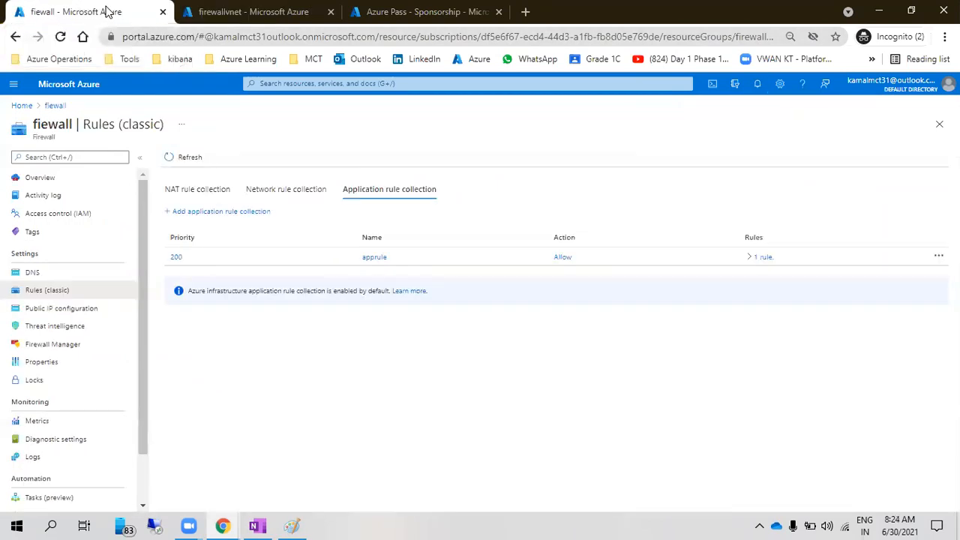
pyautogui.click(235, 13)
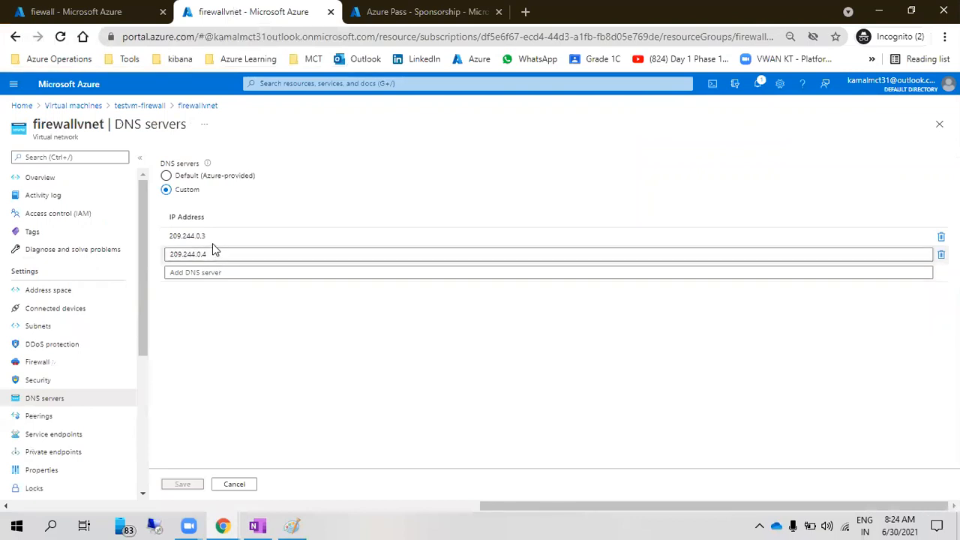
pyautogui.moveTo(214, 235); pyautogui.dragTo(169, 235)
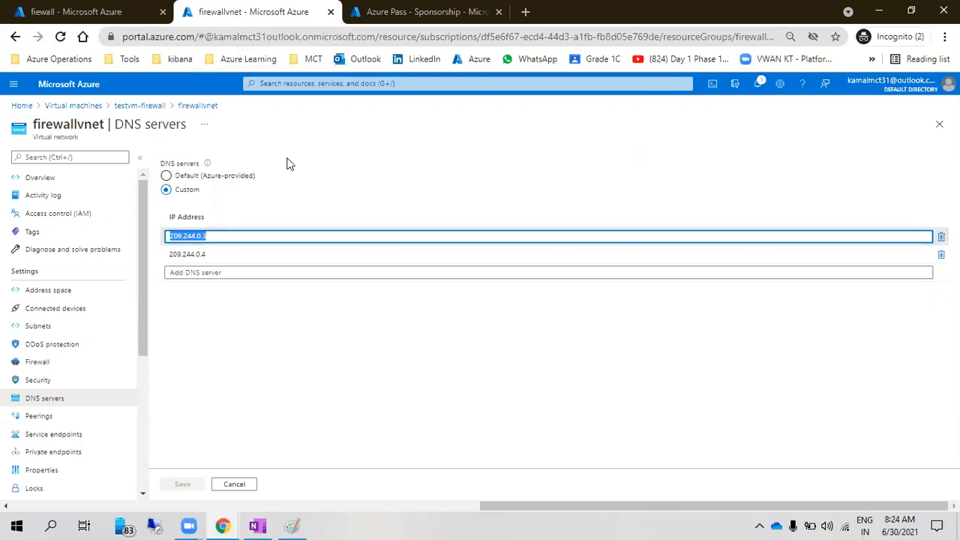
pyautogui.click(294, 128)
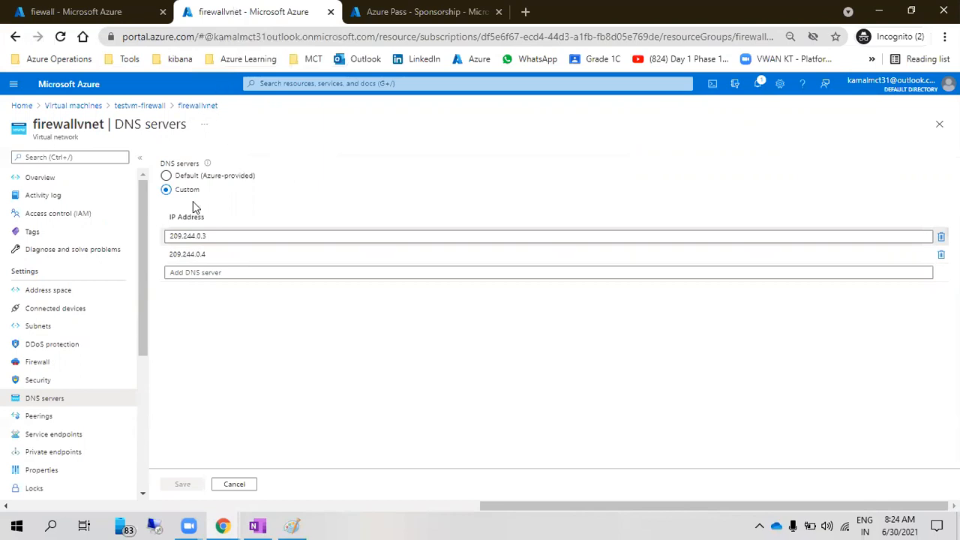
pyautogui.click(757, 84)
pyautogui.click(758, 84)
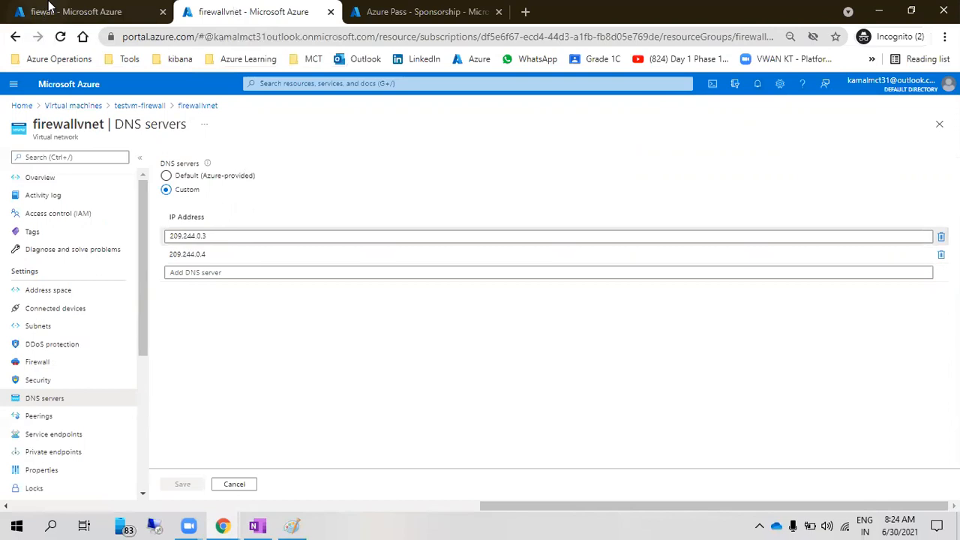
pyautogui.click(56, 11)
pyautogui.click(194, 189)
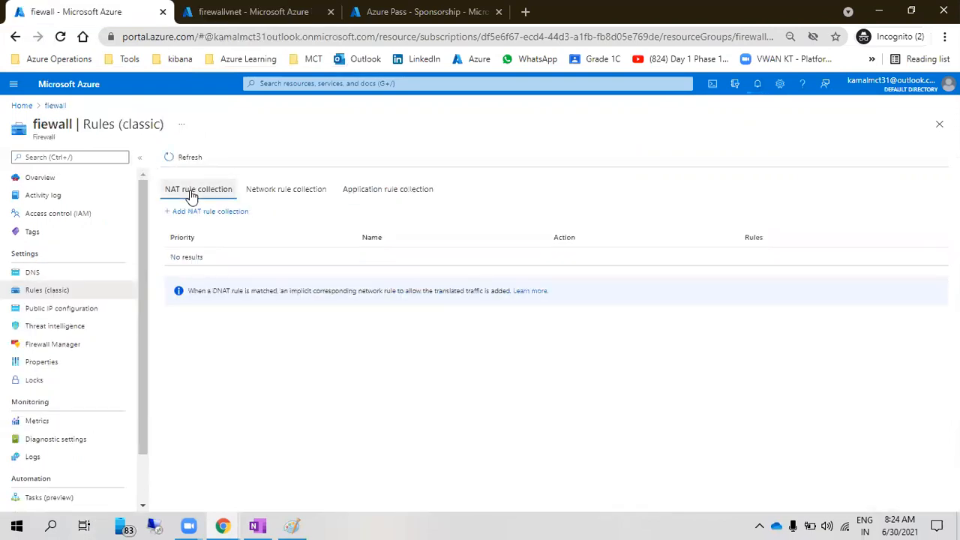
# Start a new network rule collection named allow-dns with priority 200
pyautogui.click(282, 192)
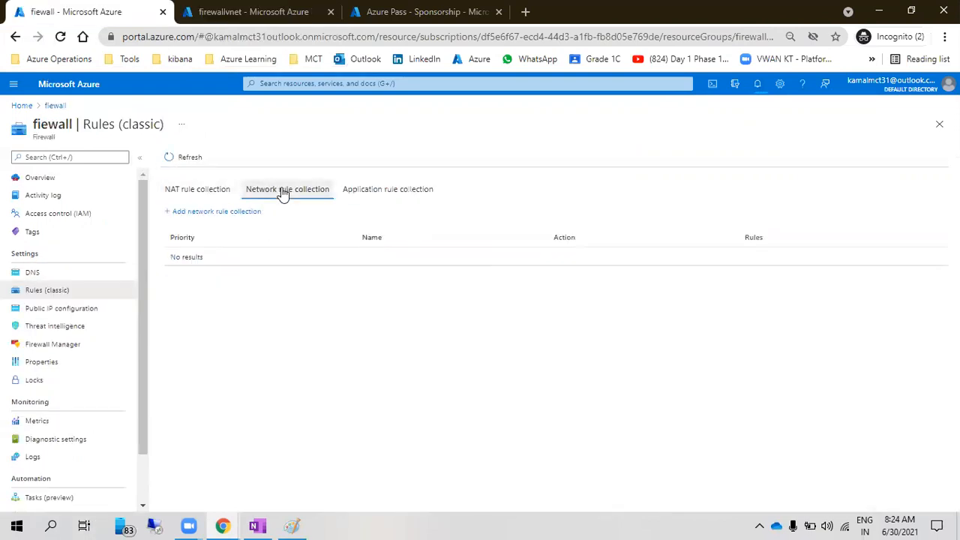
pyautogui.click(216, 212)
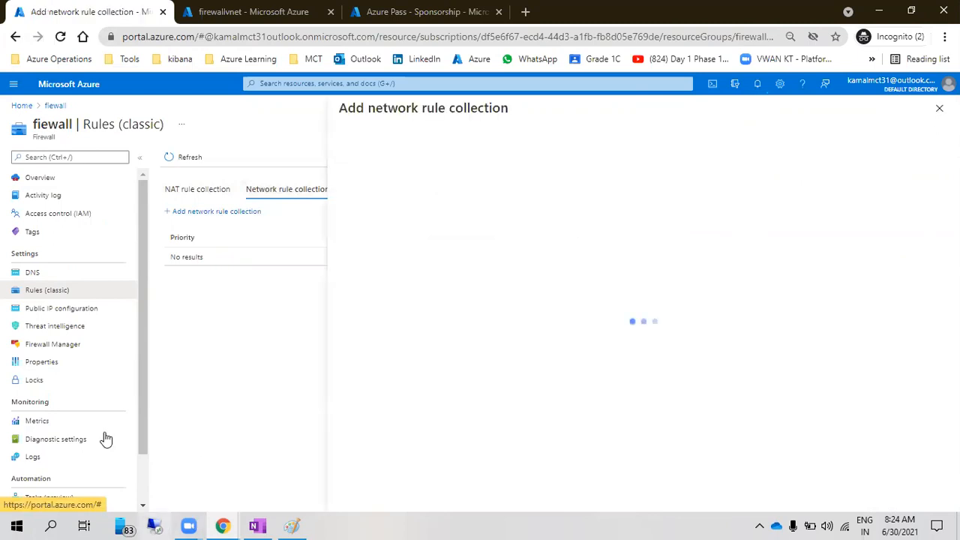
pyautogui.click(439, 152)
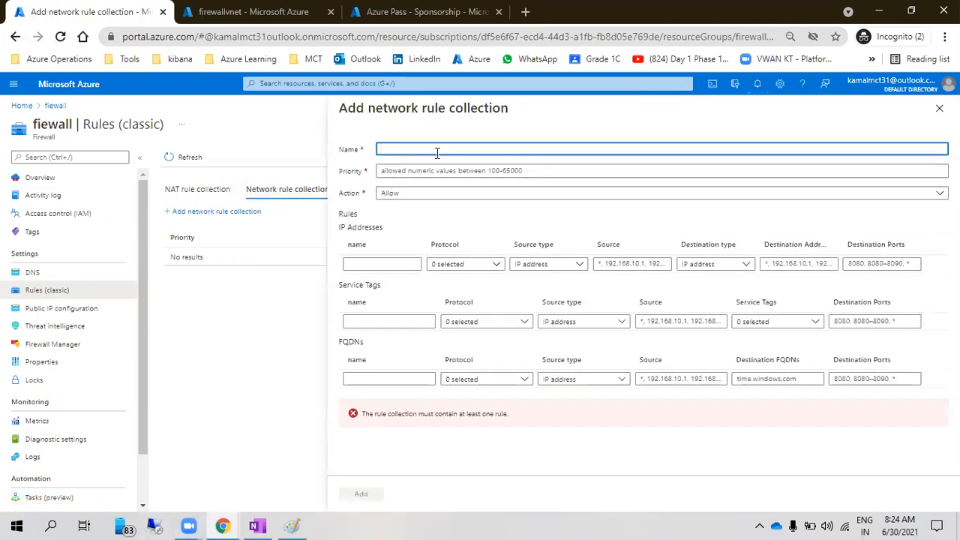
pyautogui.write('allow-dns')
pyautogui.click(437, 172)
pyautogui.write('200')
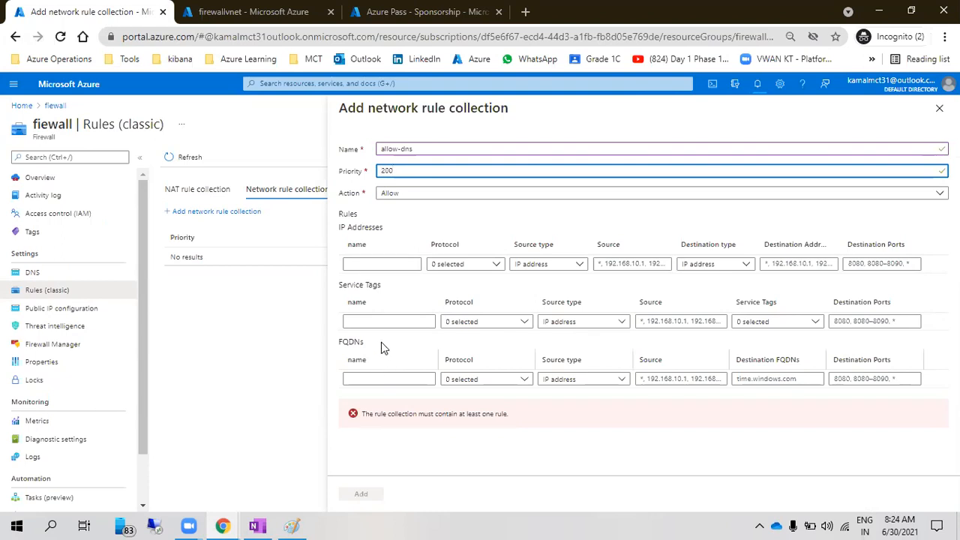
# Give the first rule UDP protocol and source 10.0.2.0/26 copied from workloadsubnet
pyautogui.click(386, 263)
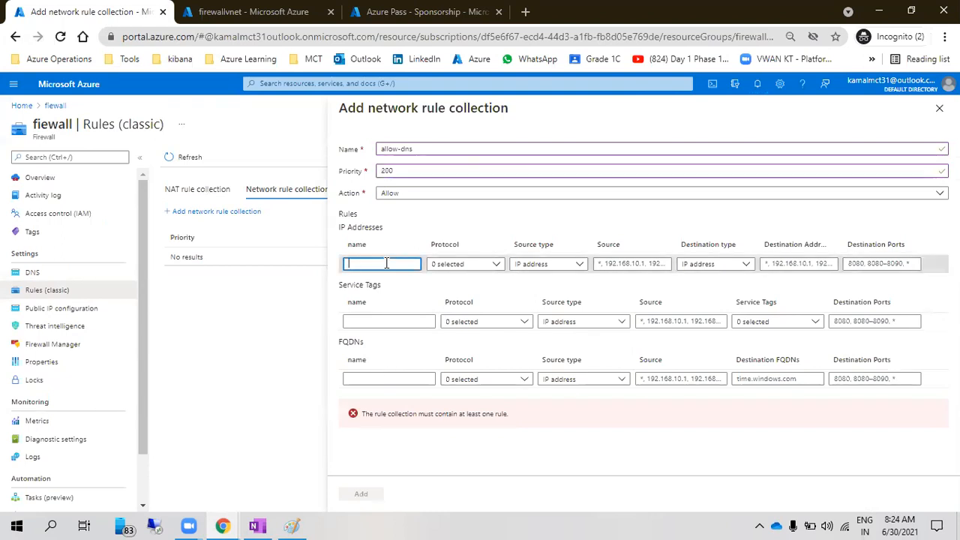
pyautogui.click(458, 264)
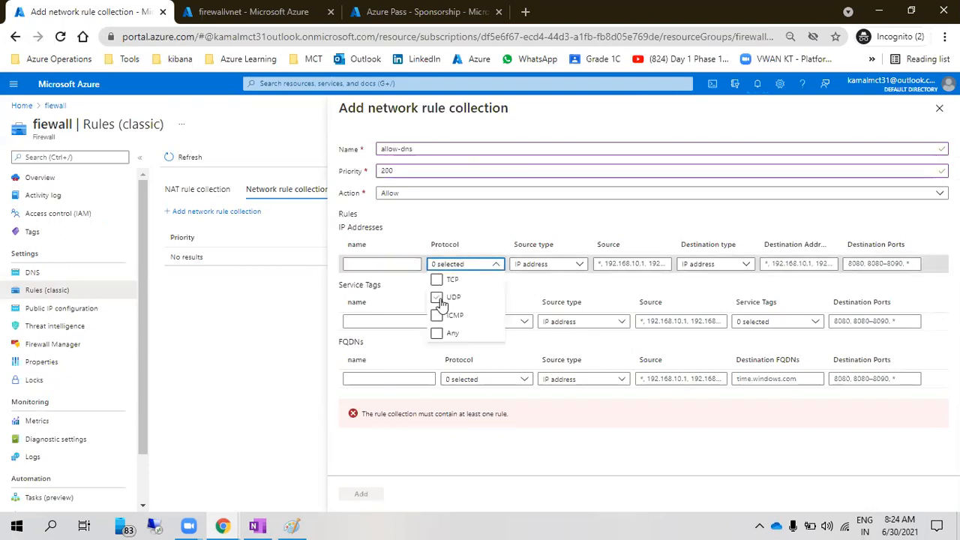
pyautogui.click(438, 298)
pyautogui.click(535, 264)
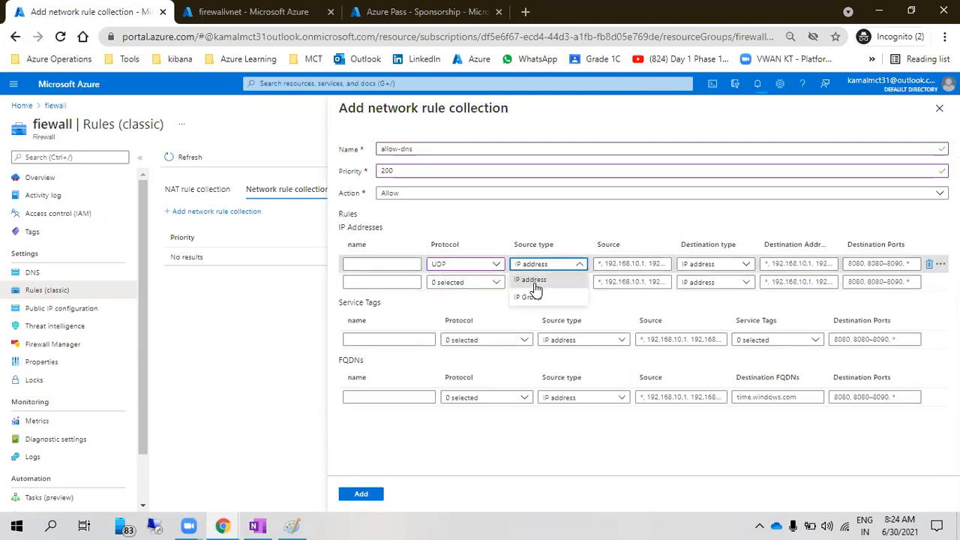
pyautogui.click(535, 283)
pyautogui.click(251, 12)
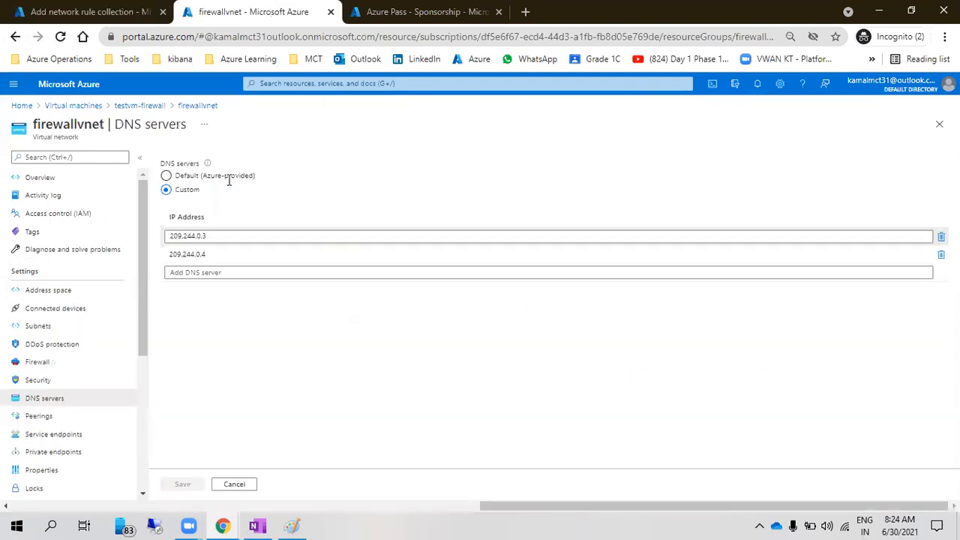
pyautogui.click(65, 328)
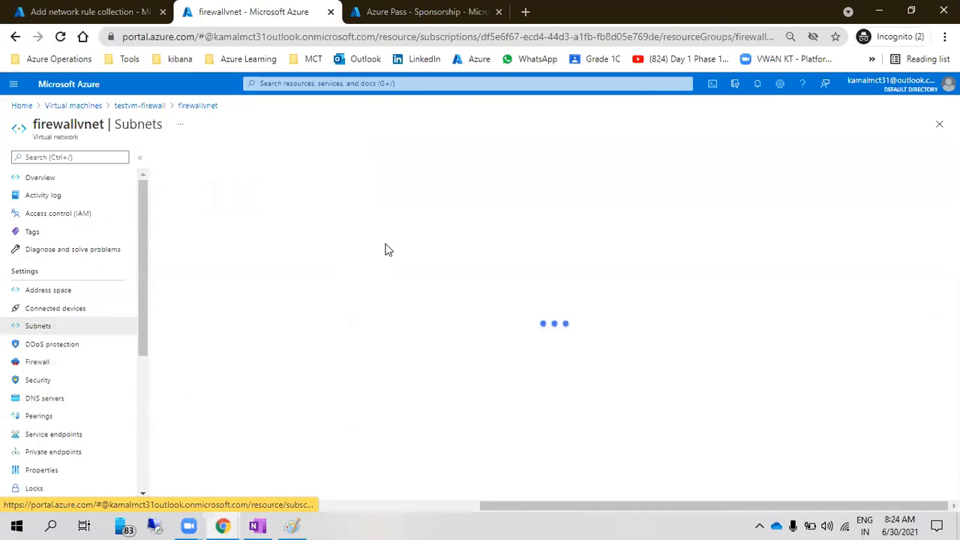
pyautogui.moveTo(332, 247); pyautogui.dragTo(293, 251)
pyautogui.hotkey('ctrl', 'c')
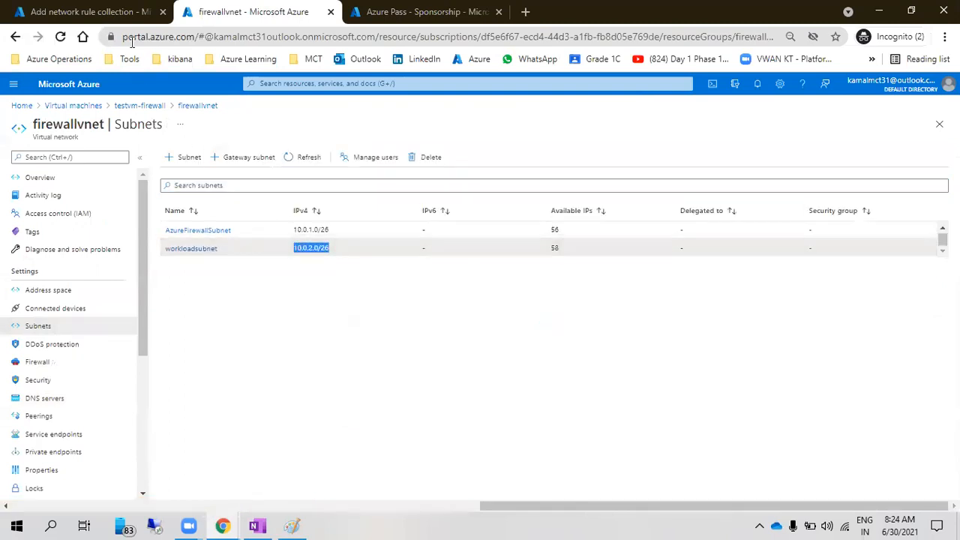
pyautogui.click(90, 12)
pyautogui.hotkey('ctrl', 'v')
pyautogui.click(713, 264)
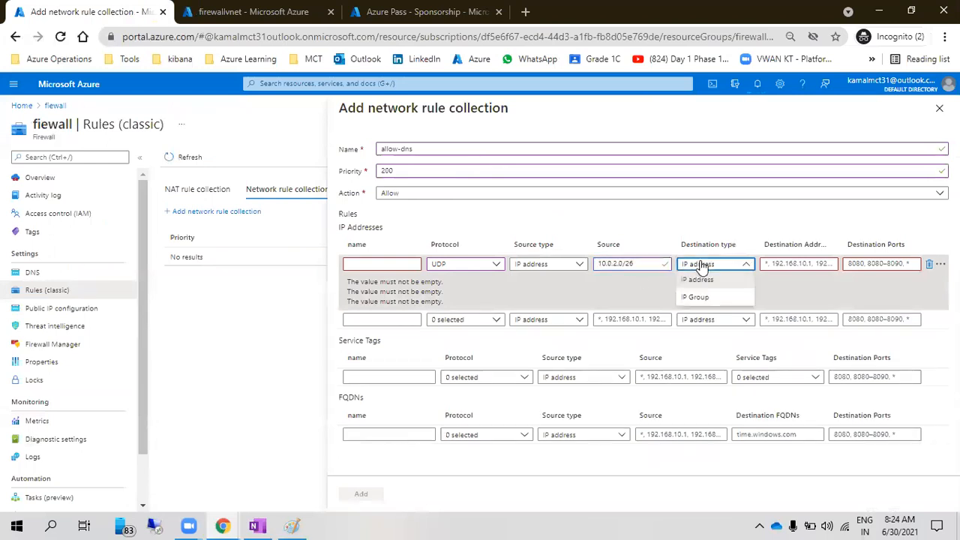
pyautogui.click(786, 262)
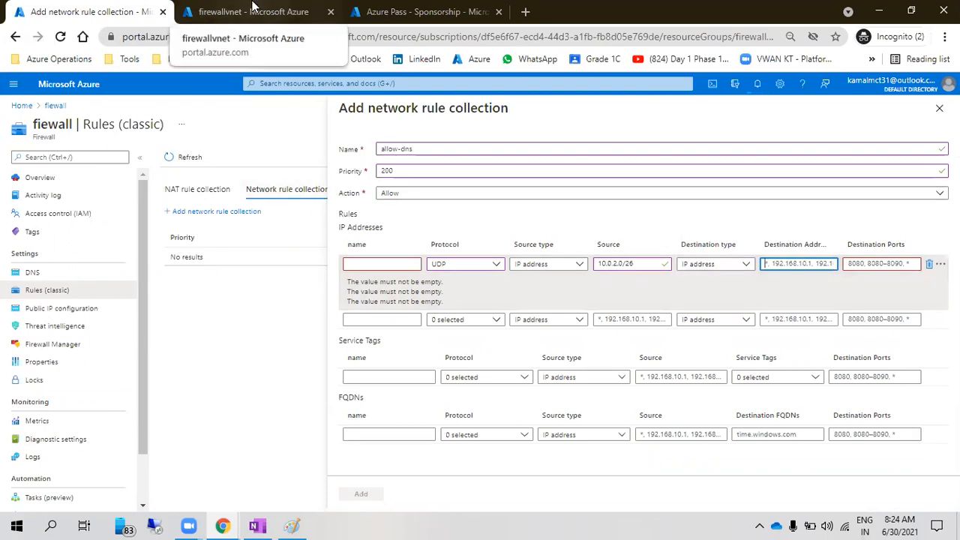
# Set the rule's destination to 209.244.0.3 and 209.244.0.4 on port 53
pyautogui.hotkey('alt', 'Tab')
pyautogui.hotkey('alt', 'Tab')
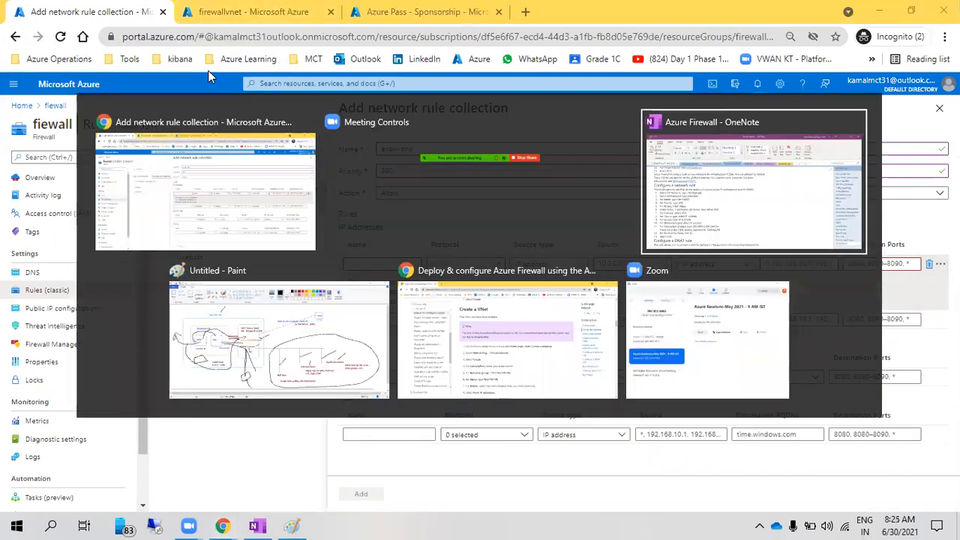
pyautogui.click(107, 335)
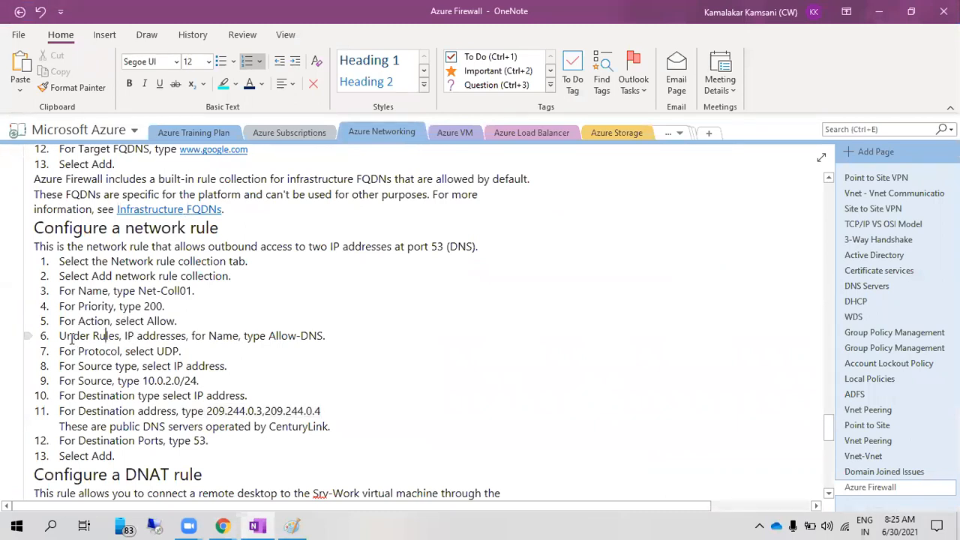
pyautogui.hotkey('alt', 'Tab')
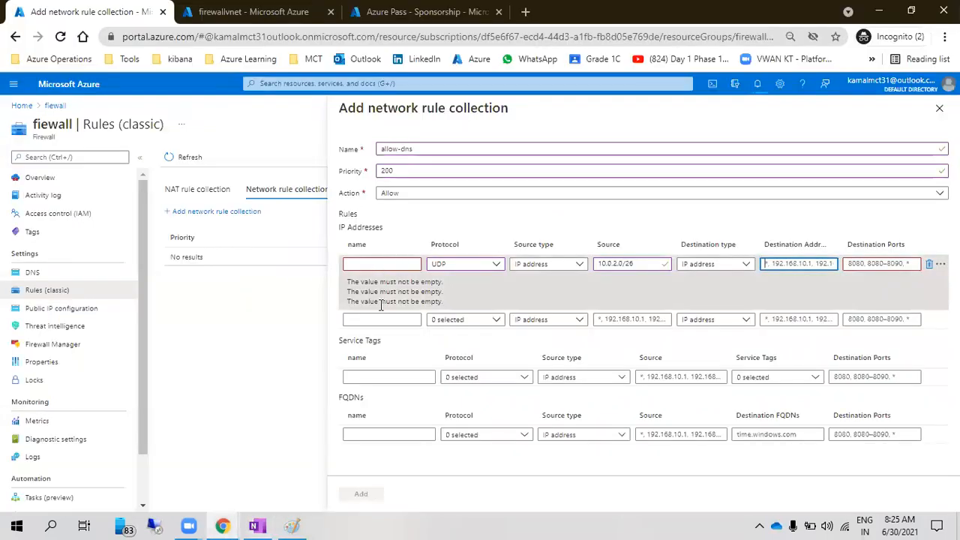
pyautogui.hotkey('alt', 'Tab')
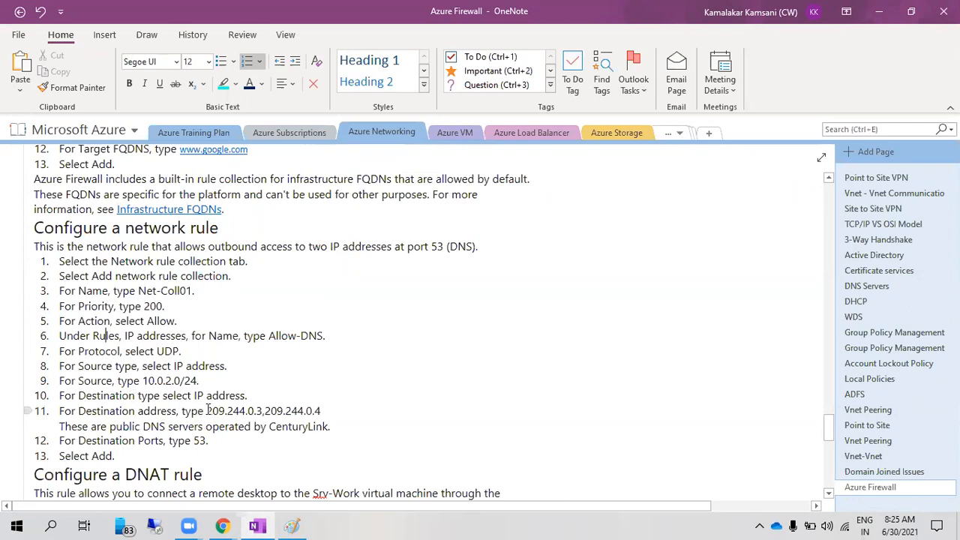
pyautogui.moveTo(209, 411); pyautogui.dragTo(325, 417)
pyautogui.hotkey('ctrl', 'c')
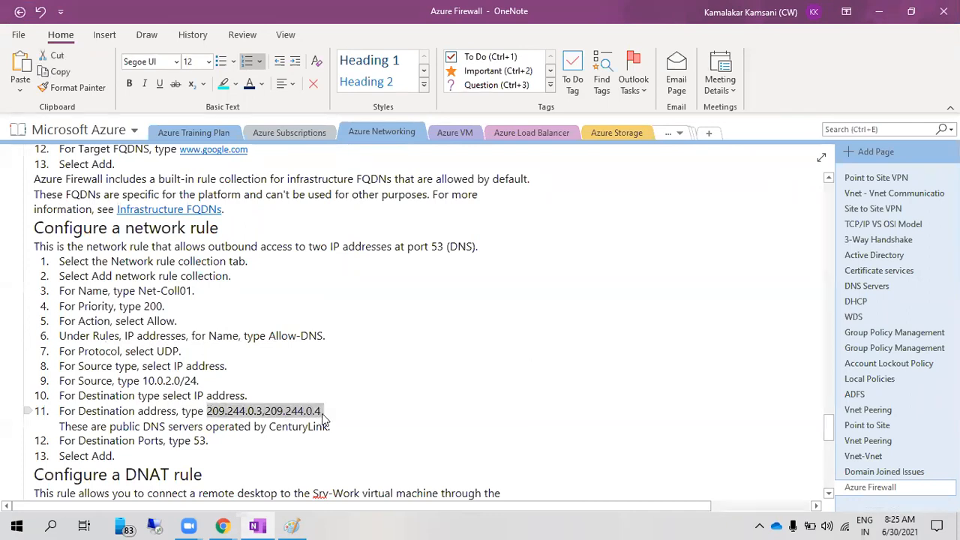
pyautogui.hotkey('alt', 'Tab')
pyautogui.hotkey('ctrl', 'v')
pyautogui.click(873, 261)
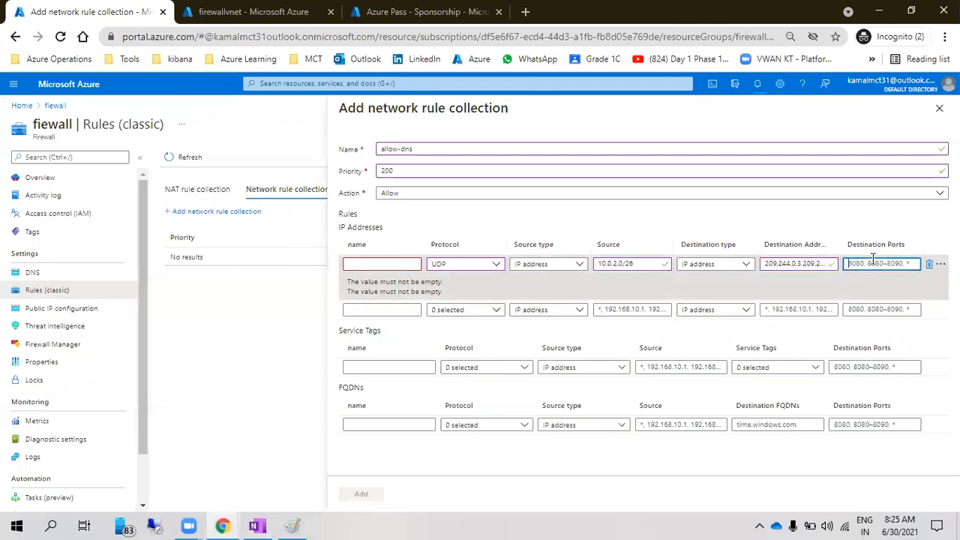
pyautogui.write('53')
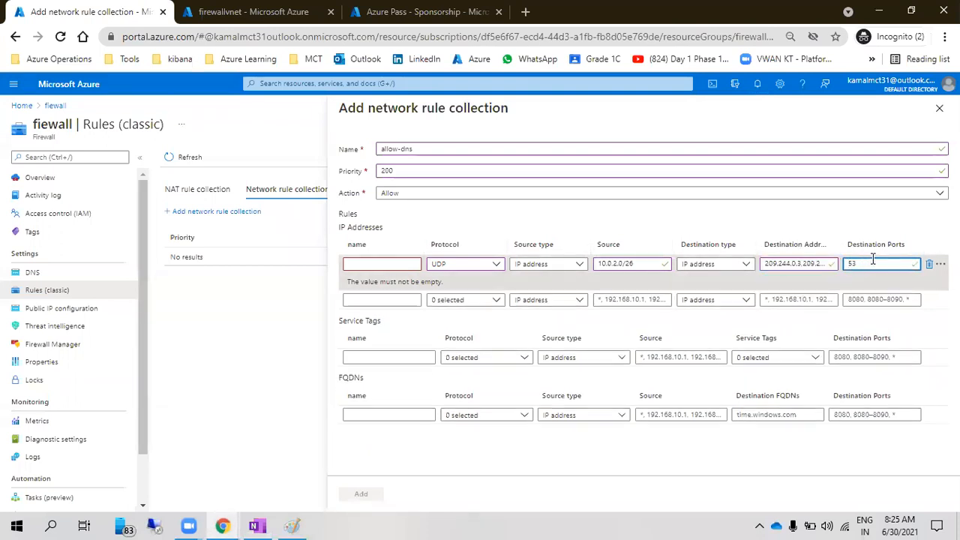
pyautogui.click(828, 218)
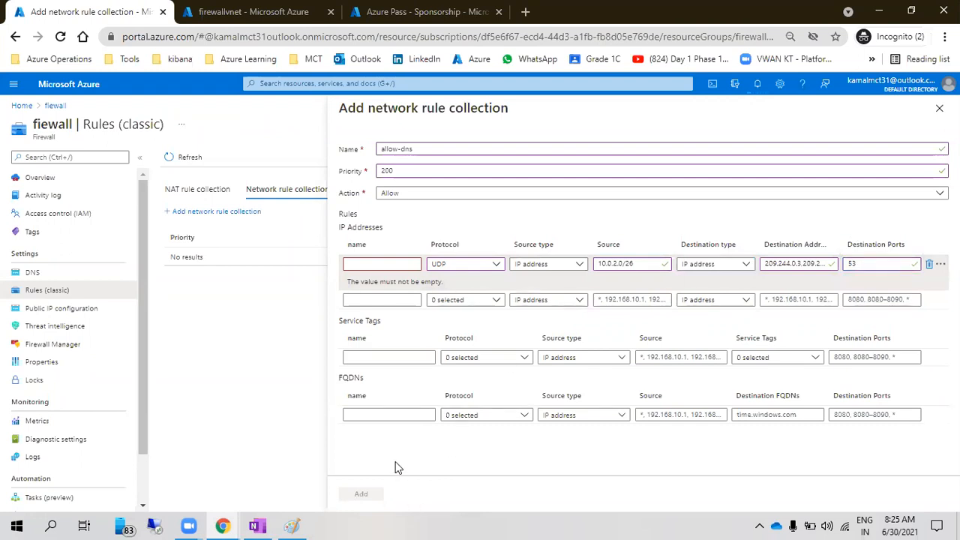
# Name the rule allow-53 and add the allow-dns collection
pyautogui.click(361, 263)
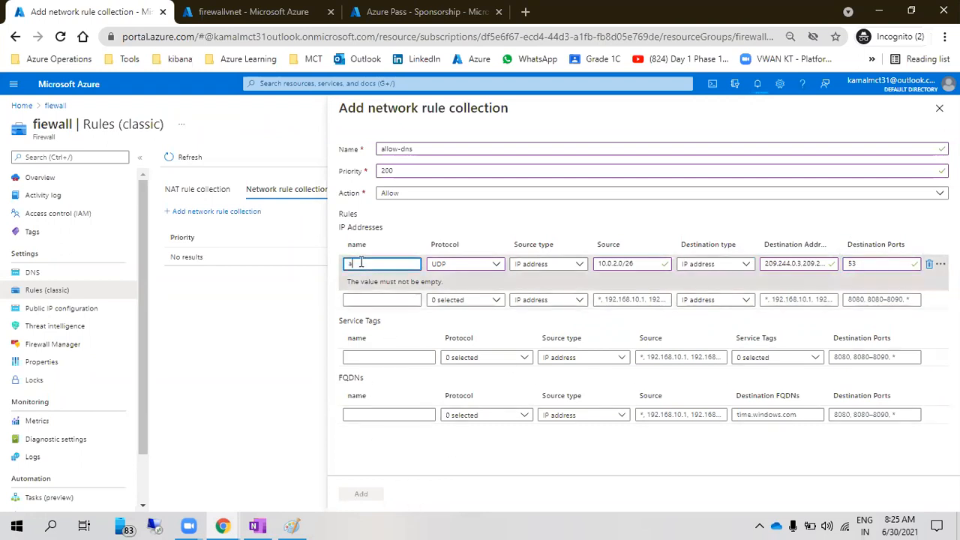
pyautogui.write('allow-53')
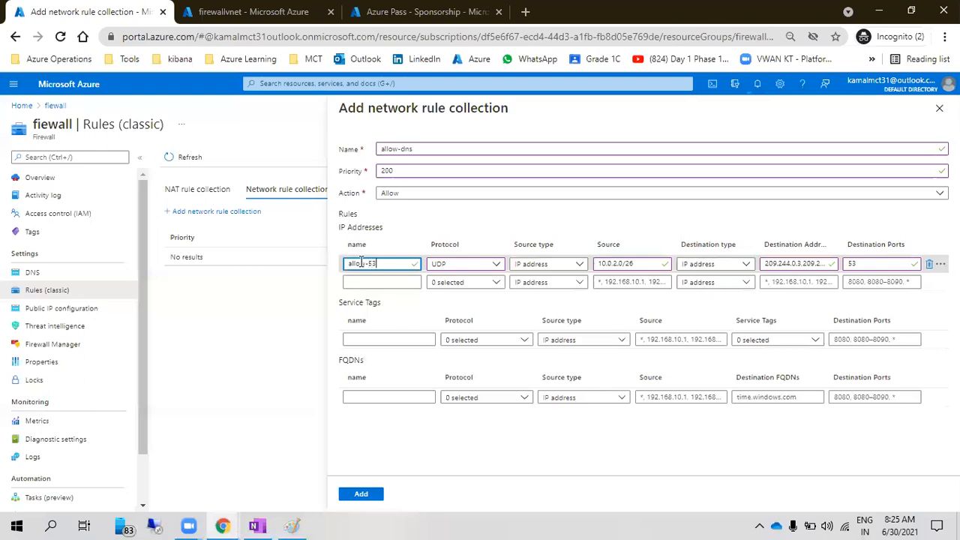
pyautogui.click(368, 495)
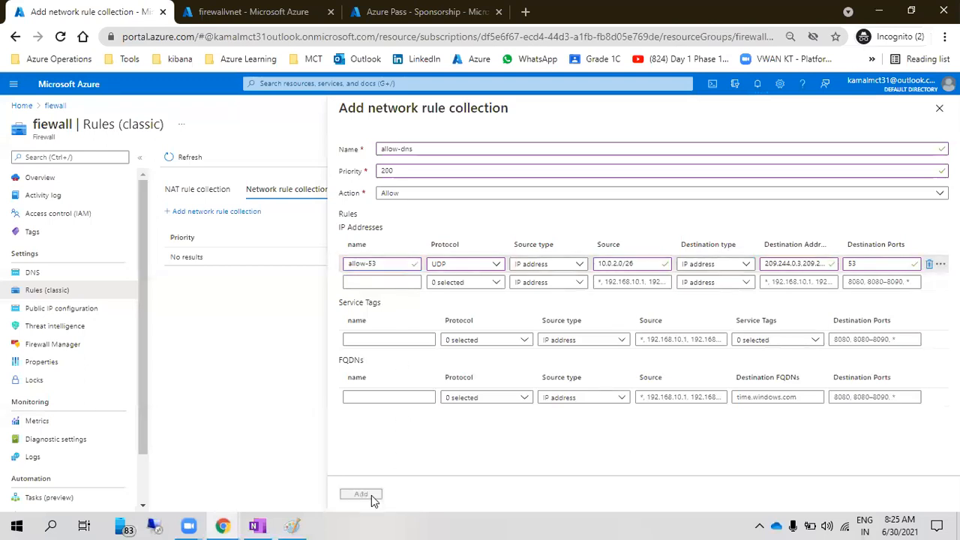
pyautogui.hotkey('alt', 'Tab')
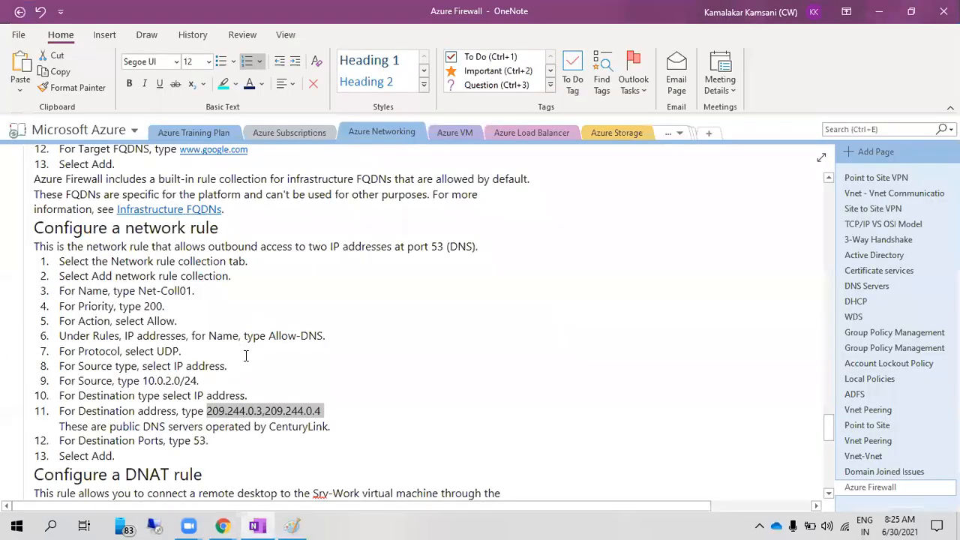
# Wait for fiewall to finish saving allow-dns, dismiss the bastion notice, and view NAT collections
pyautogui.scroll(-5, 246, 393)
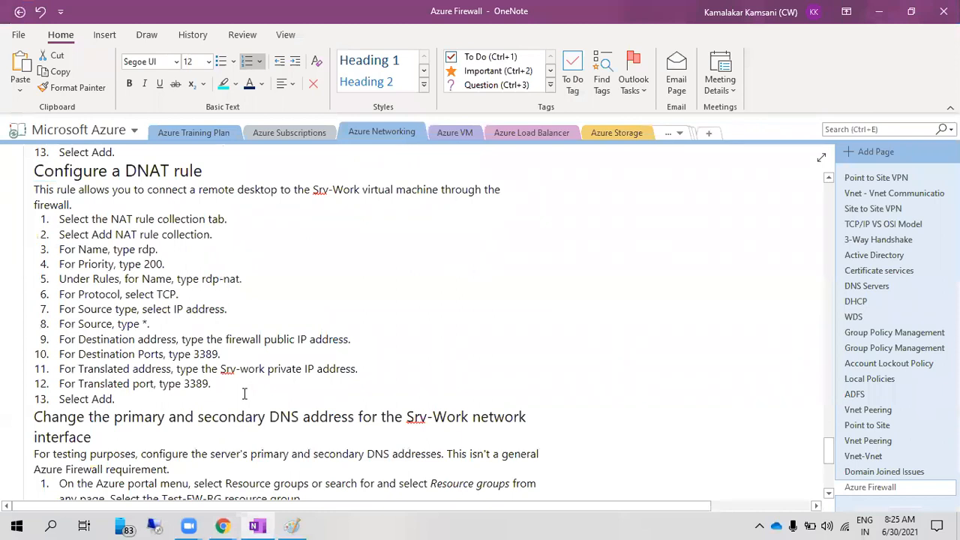
pyautogui.hotkey('alt', 'Tab')
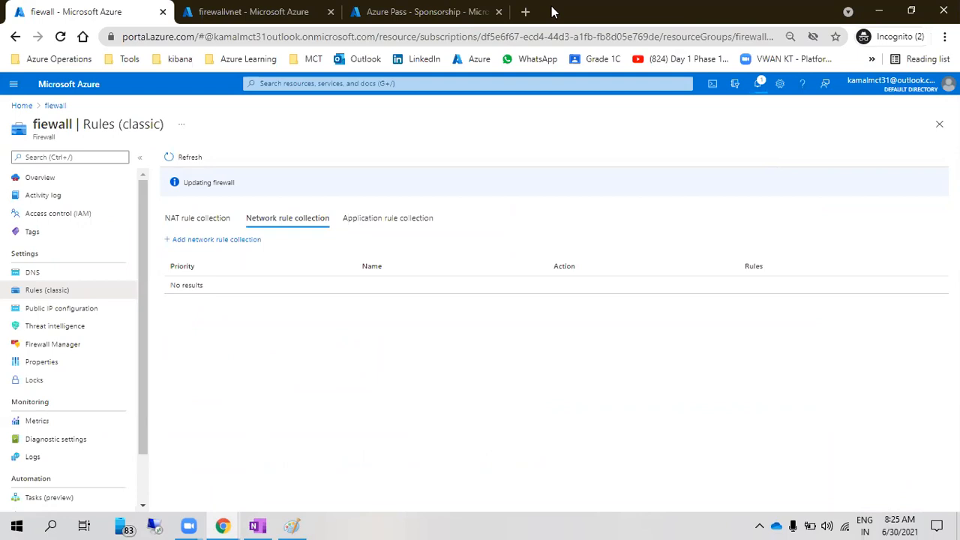
pyautogui.click(554, 12)
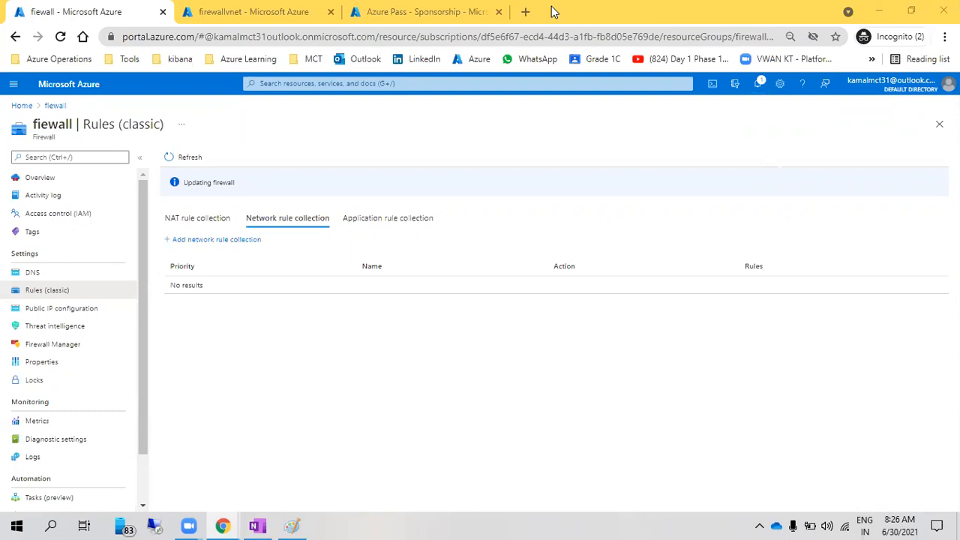
pyautogui.click(757, 84)
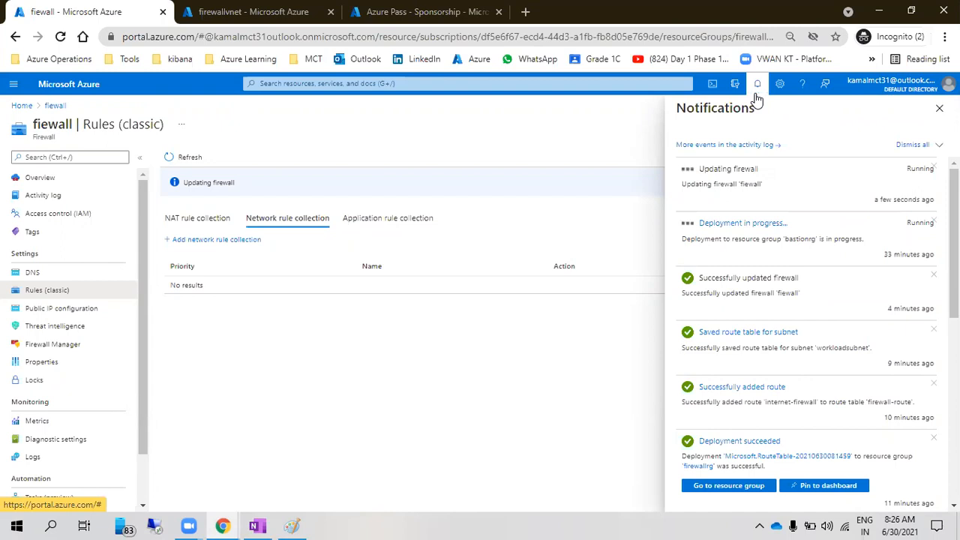
pyautogui.scroll(-6, 795, 405)
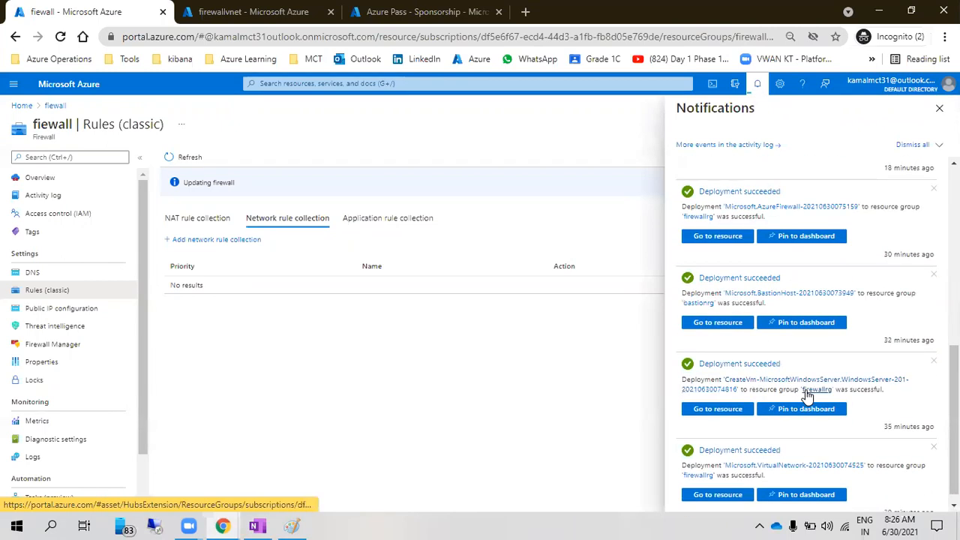
pyautogui.scroll(6, 806, 396)
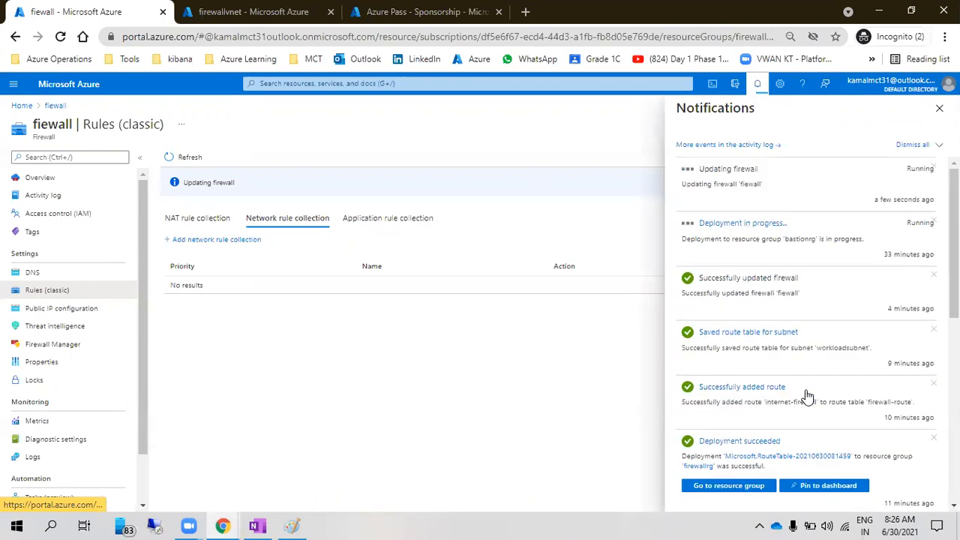
pyautogui.click(934, 222)
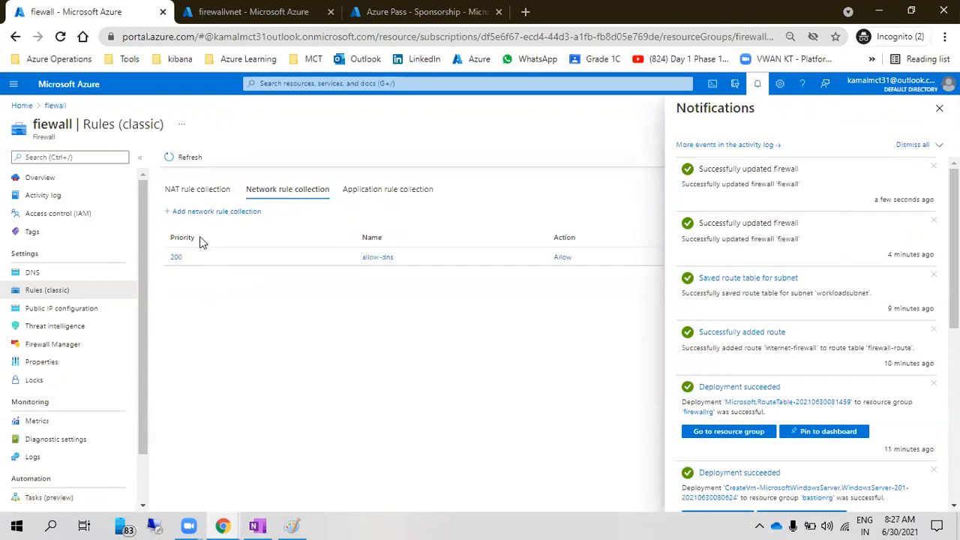
pyautogui.click(179, 191)
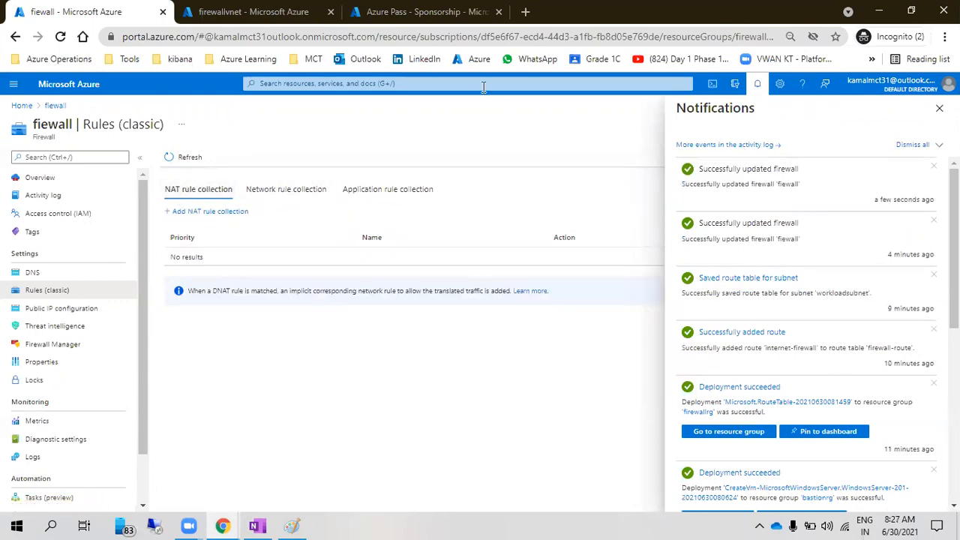
# Create NAT rule collection allow-vmaccess at priority 200 with a rule named allow-rdp
pyautogui.click(204, 211)
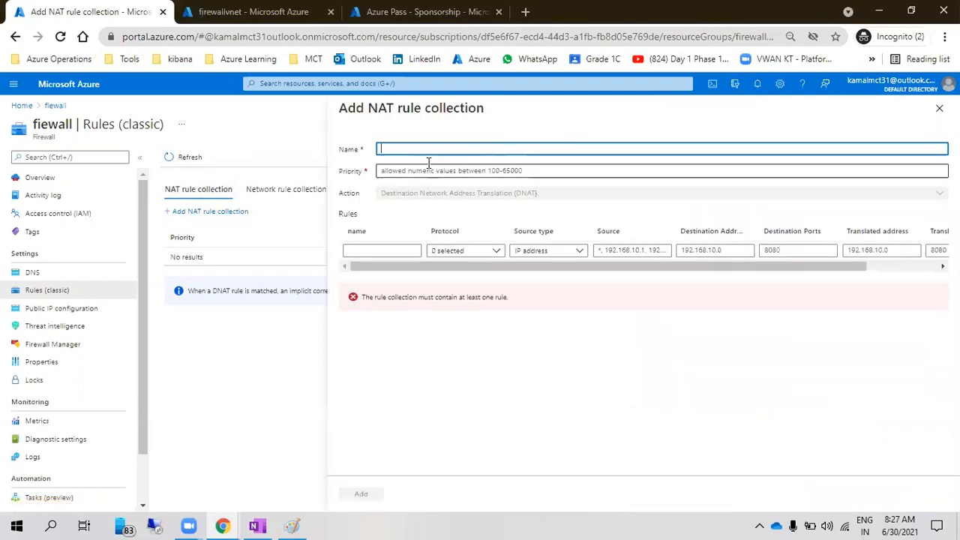
pyautogui.write('allo')
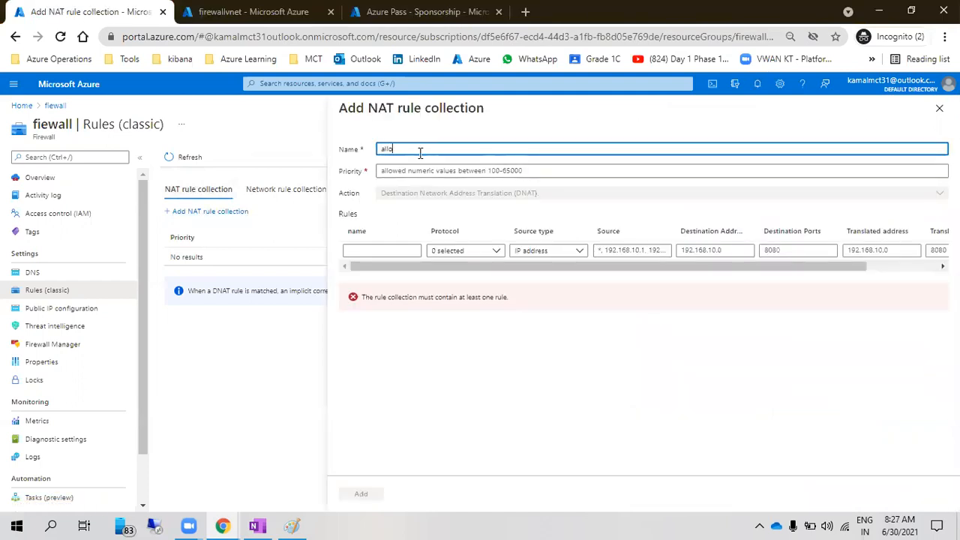
pyautogui.write('w-vmaccess')
pyautogui.click(420, 172)
pyautogui.write('200')
pyautogui.click(398, 249)
pyautogui.write('allow-rdp')
# Set allow-rdp to TCP with IP address source type, checking the lab notes for remaining fields
pyautogui.click(437, 255)
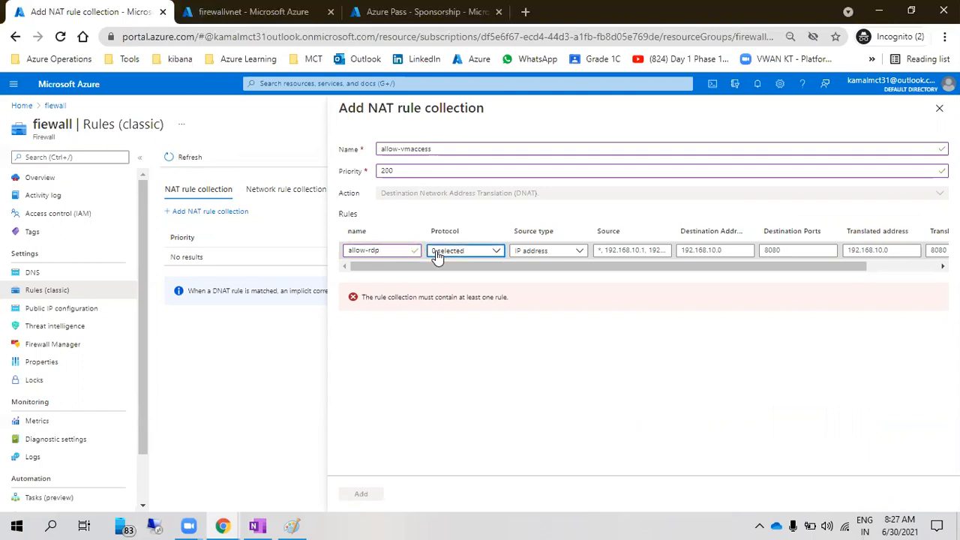
pyautogui.click(452, 267)
pyautogui.click(534, 255)
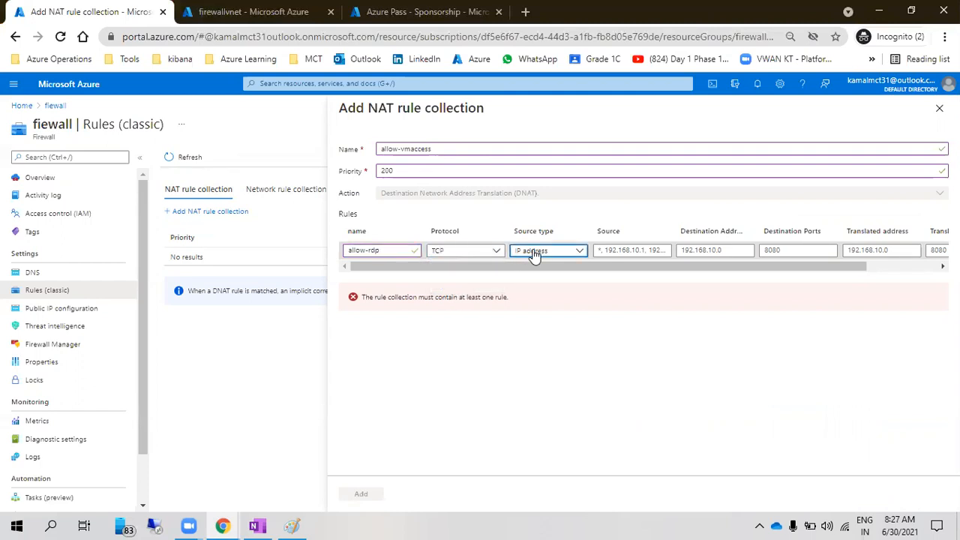
pyautogui.click(540, 264)
pyautogui.click(619, 250)
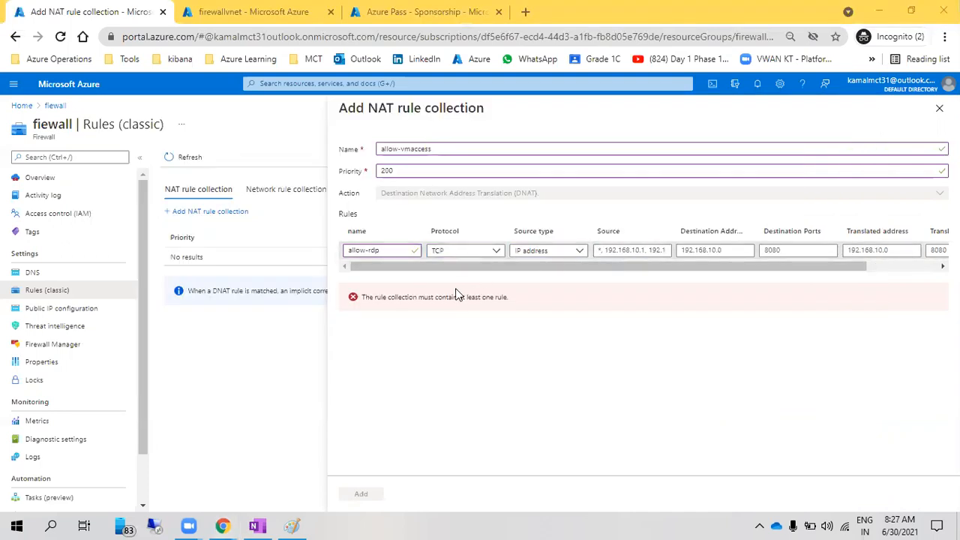
pyautogui.hotkey('alt', 'Tab')
pyautogui.hotkey('alt', 'Tab')
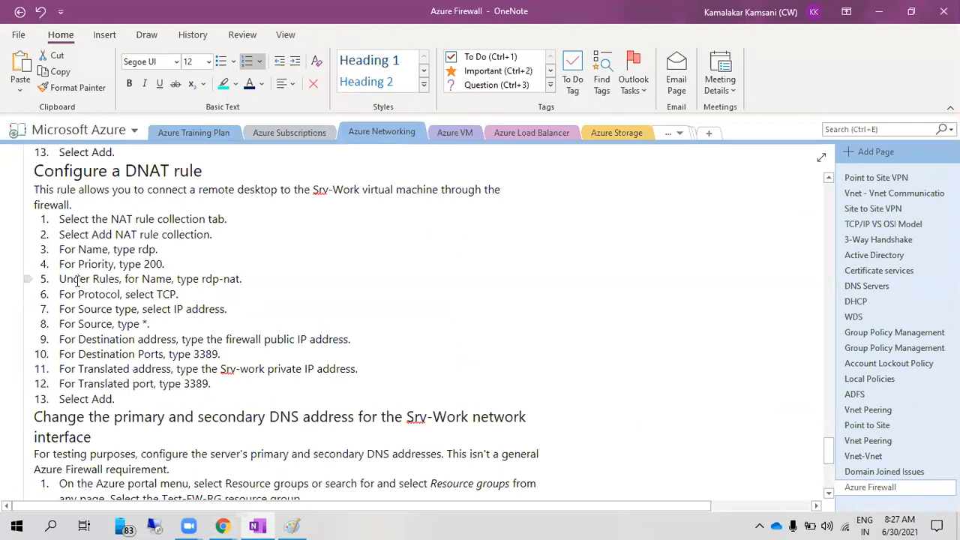
pyautogui.moveTo(77, 324); pyautogui.dragTo(348, 339)
pyautogui.click(170, 354)
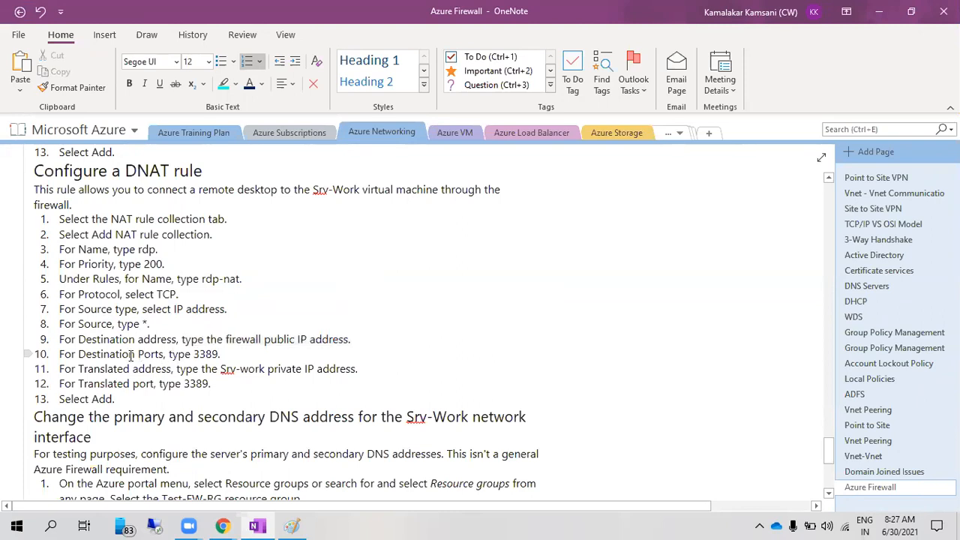
pyautogui.moveTo(81, 356); pyautogui.dragTo(235, 385)
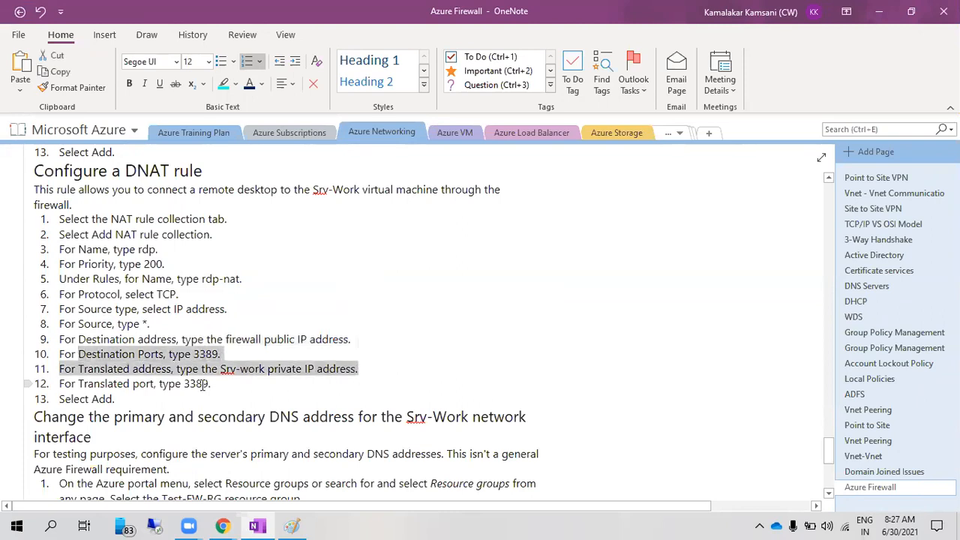
pyautogui.click(236, 384)
pyautogui.hotkey('alt', 'Tab')
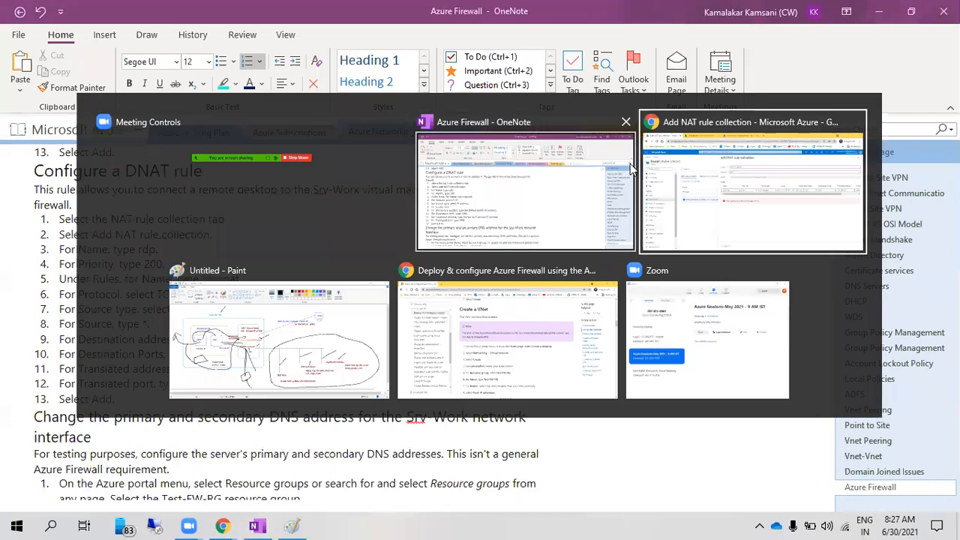
pyautogui.press('Tab')
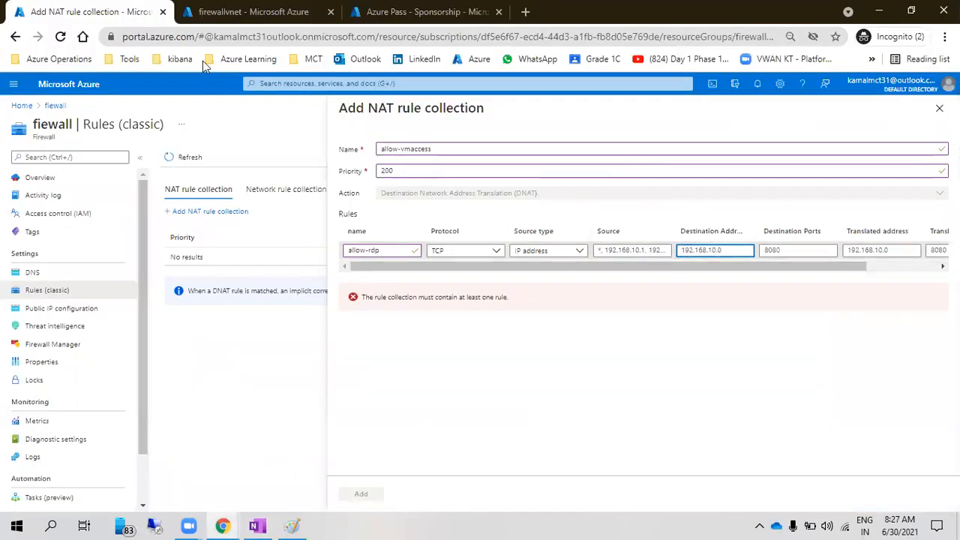
# Copy the firewall's public IP 52.226.89.173 and paste it as the destination address
pyautogui.click(248, 12)
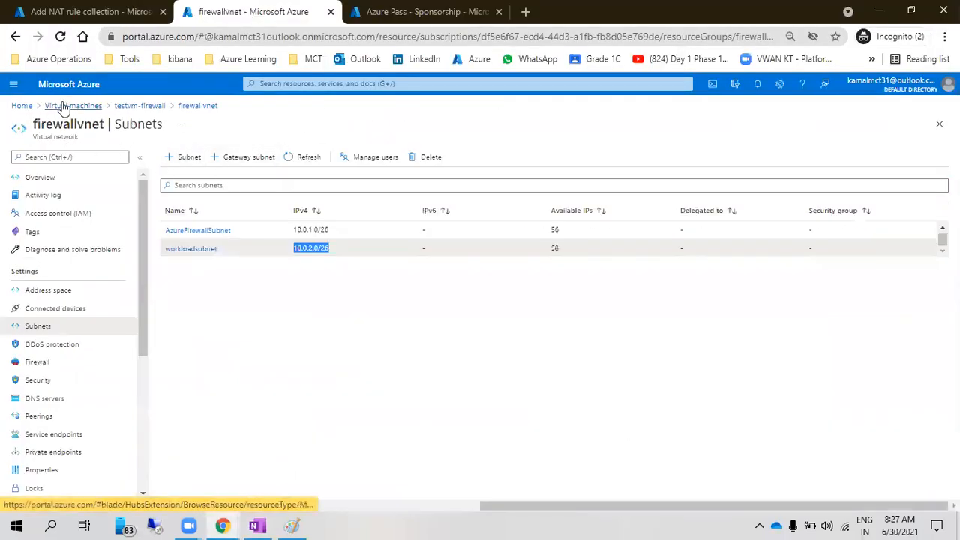
pyautogui.click(21, 105)
pyautogui.click(180, 296)
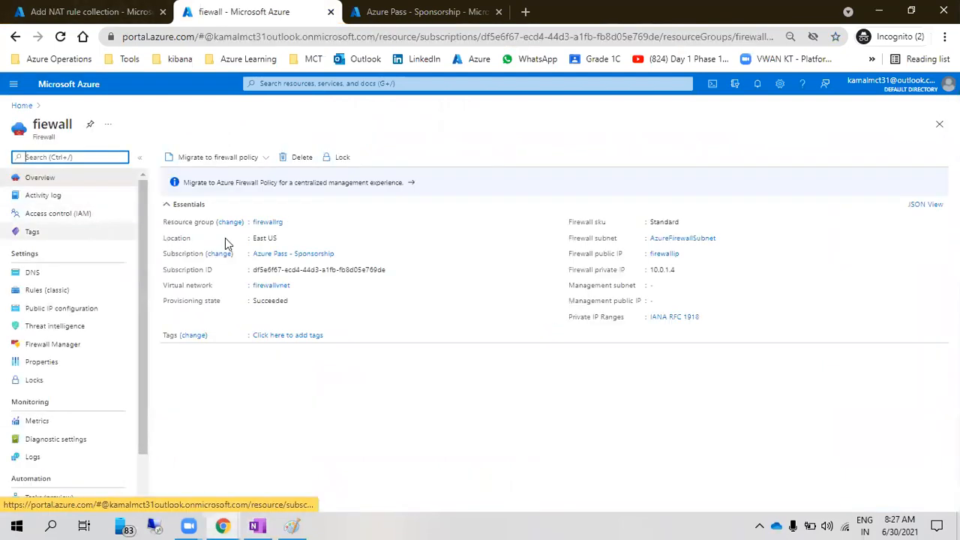
pyautogui.click(665, 255)
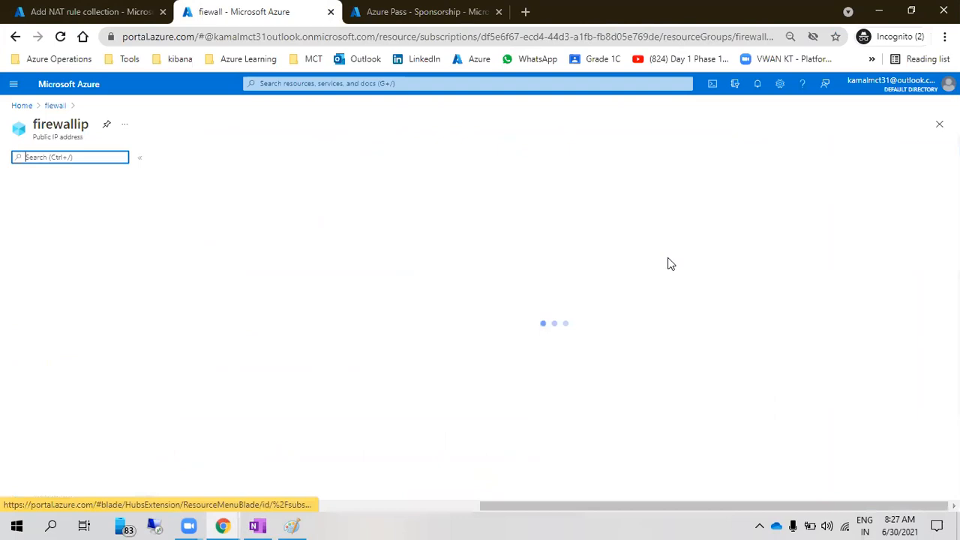
pyautogui.click(671, 227)
pyautogui.click(86, 12)
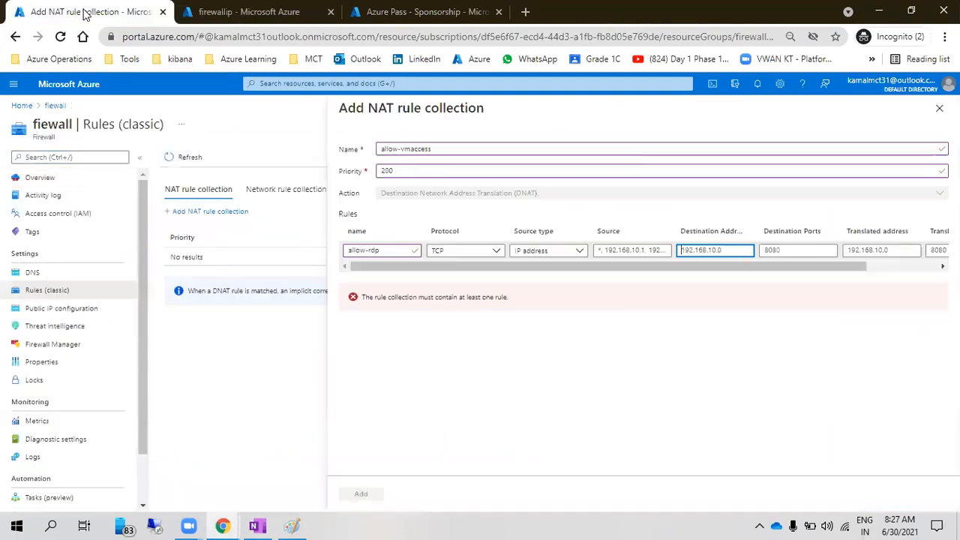
pyautogui.hotkey('ctrl', 'a')
pyautogui.hotkey('ctrl', 'v')
# Set the source to * and change the destination port from 8080 to 3389
pyautogui.click(639, 249)
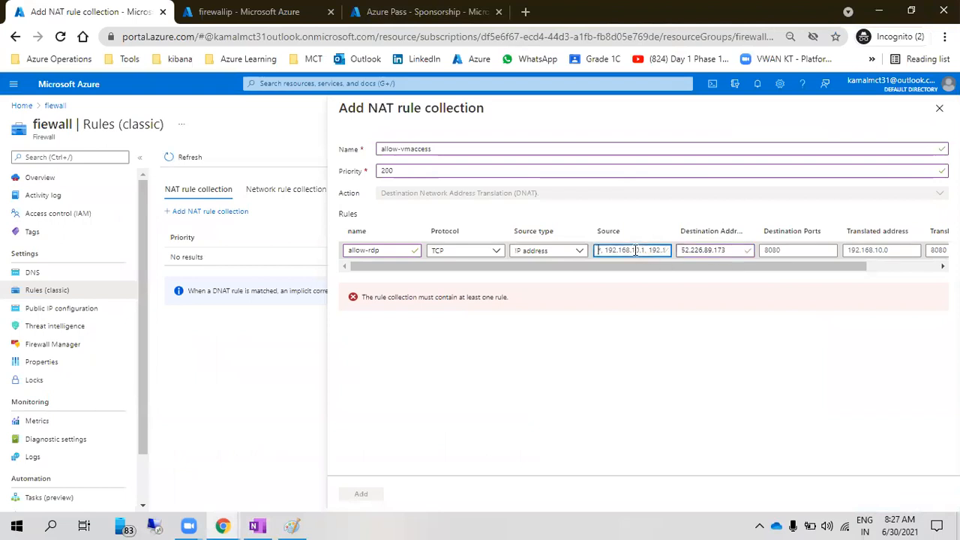
pyautogui.write('*')
pyautogui.click(776, 254)
pyautogui.doubleClick(775, 254)
pyautogui.press('BackSpace')
pyautogui.write('3389')
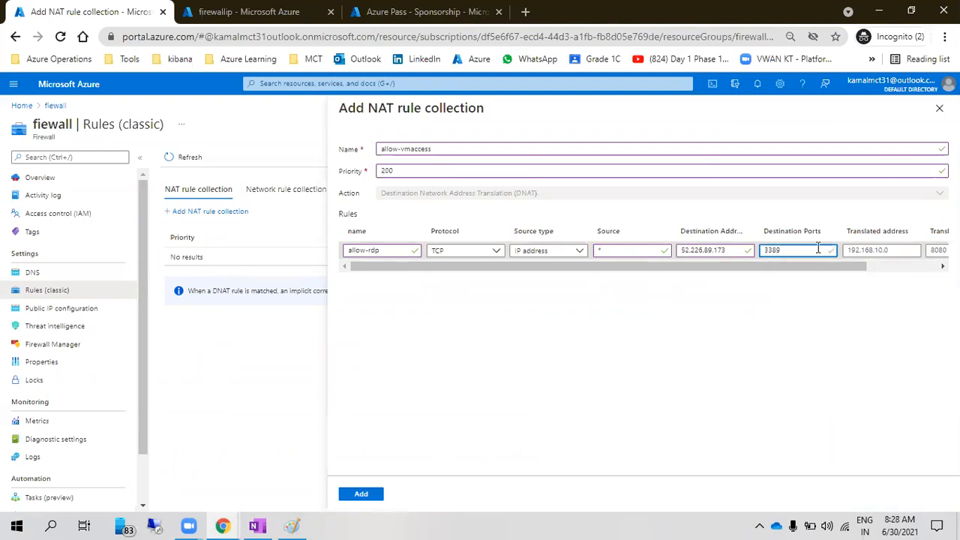
pyautogui.moveTo(802, 268); pyautogui.dragTo(892, 268)
pyautogui.click(794, 252)
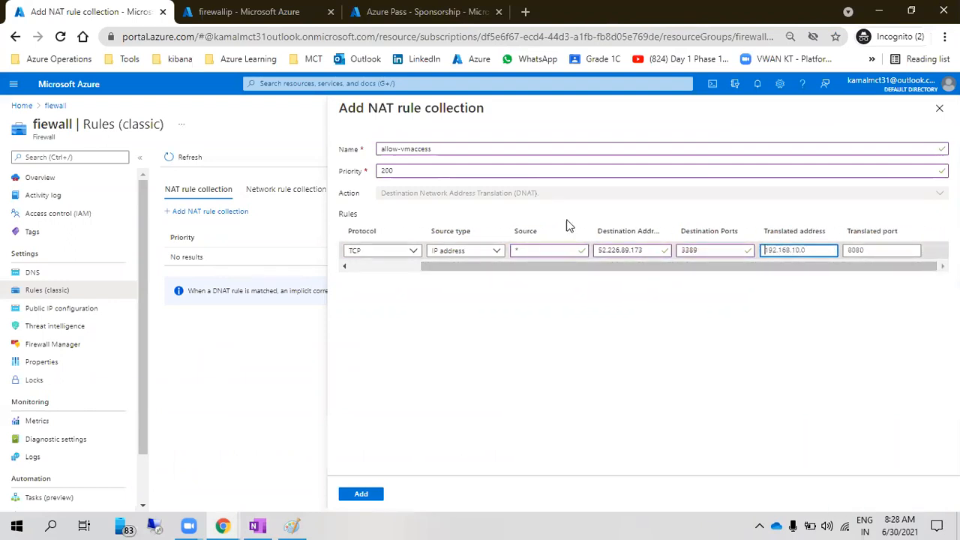
# Set the translated address to testvm-firewall's private IP 10.0.2.4 with translated port 3389
pyautogui.click(233, 12)
pyautogui.click(48, 87)
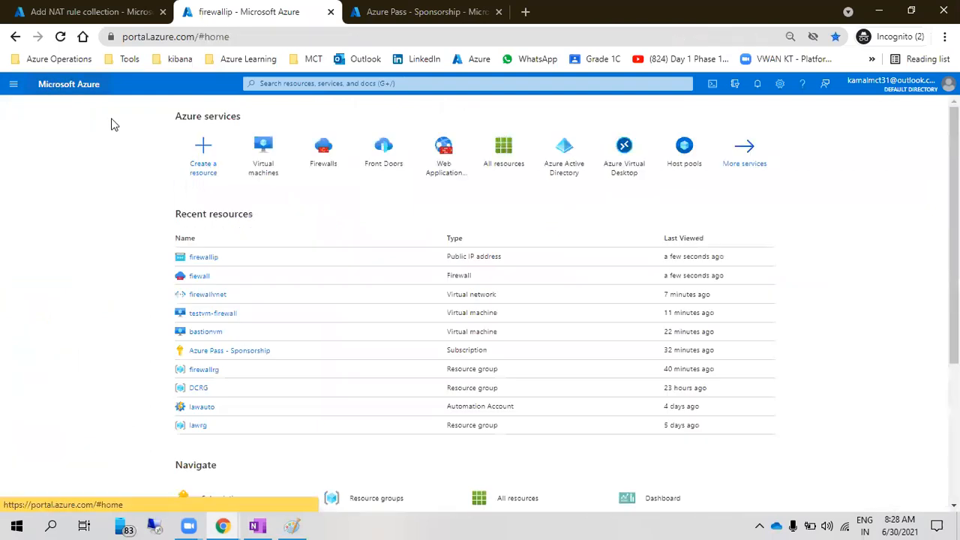
pyautogui.click(223, 314)
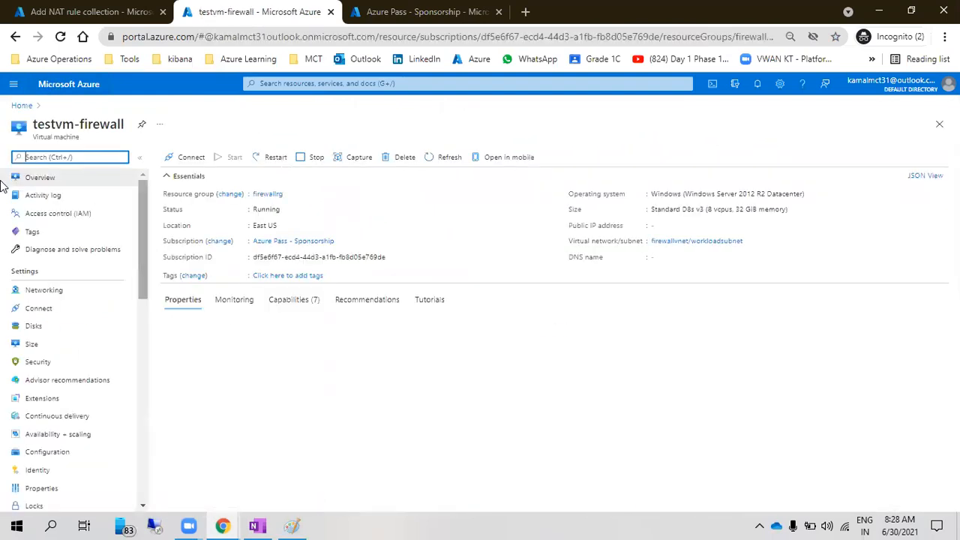
pyautogui.moveTo(709, 372); pyautogui.dragTo(684, 373)
pyautogui.click(47, 6)
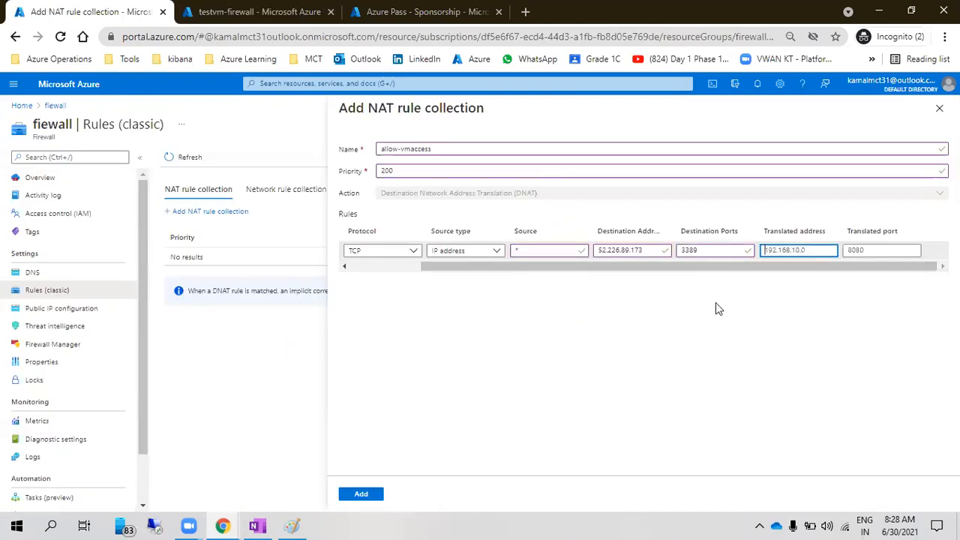
pyautogui.hotkey('ctrl', 'v')
pyautogui.click(879, 250)
pyautogui.write('3389')
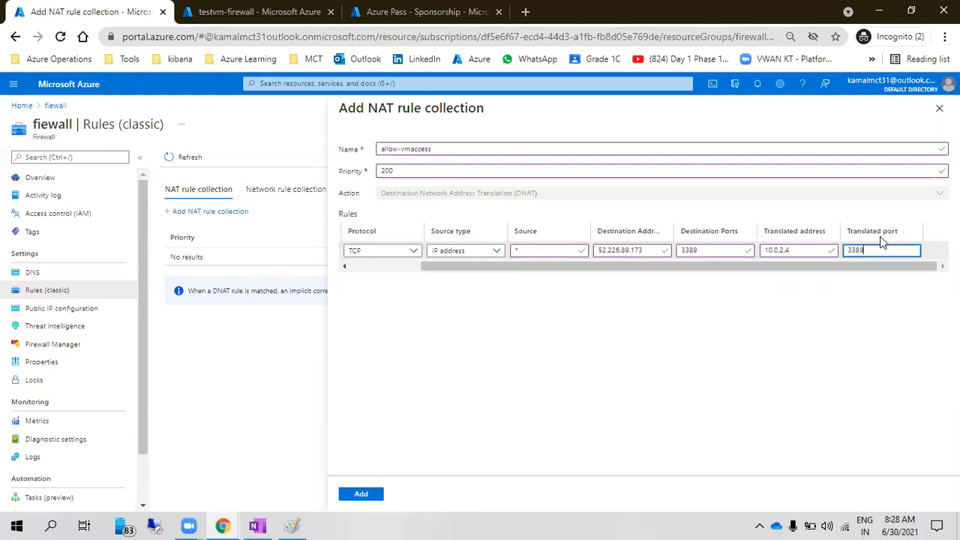
pyautogui.click(765, 324)
pyautogui.moveTo(849, 265); pyautogui.dragTo(392, 256)
# Add the allow-vmaccess NAT collection and track the fiewall update in Notifications
pyautogui.click(363, 494)
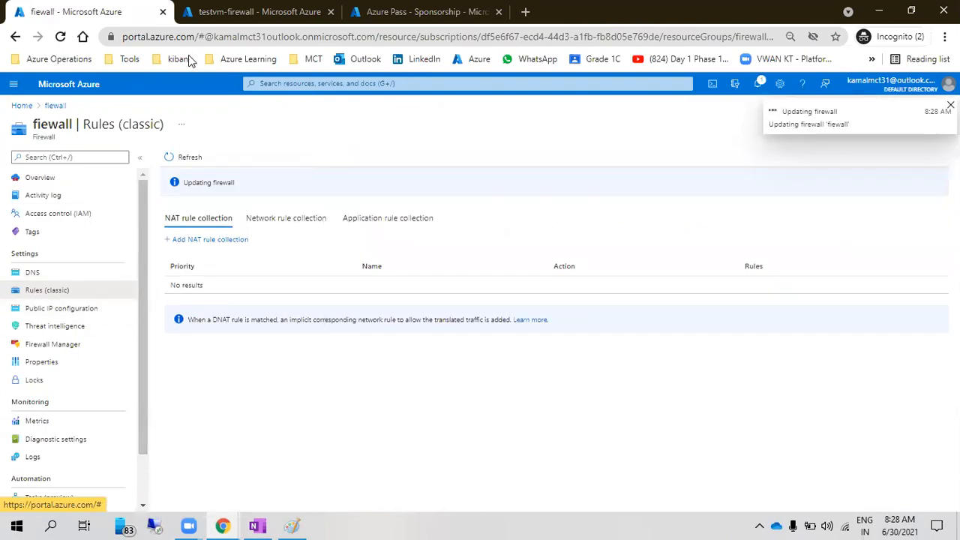
pyautogui.click(255, 10)
pyautogui.click(64, 90)
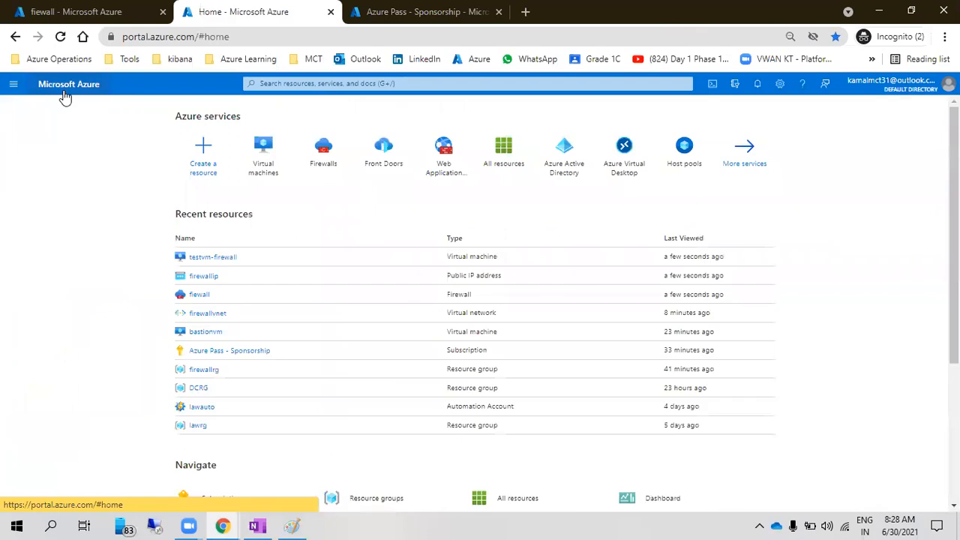
pyautogui.click(196, 292)
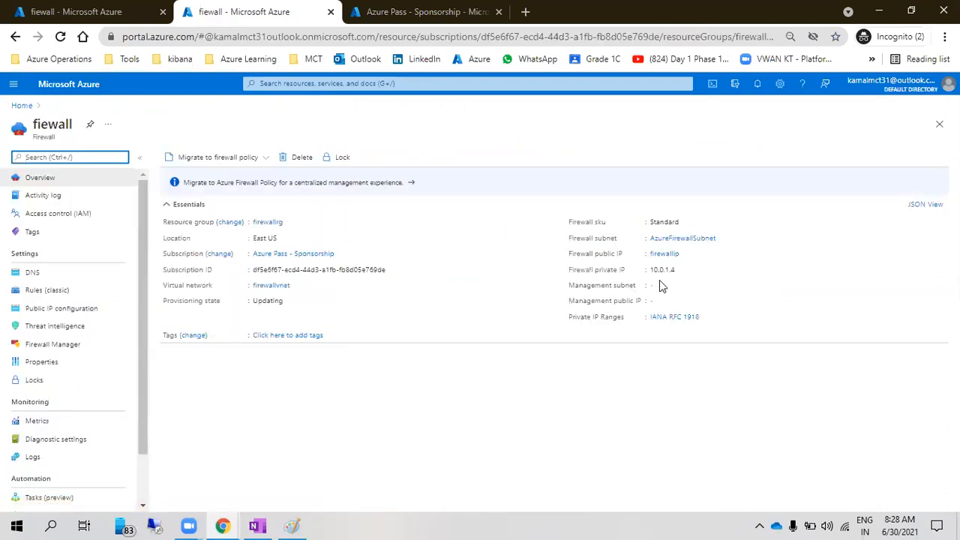
pyautogui.click(664, 254)
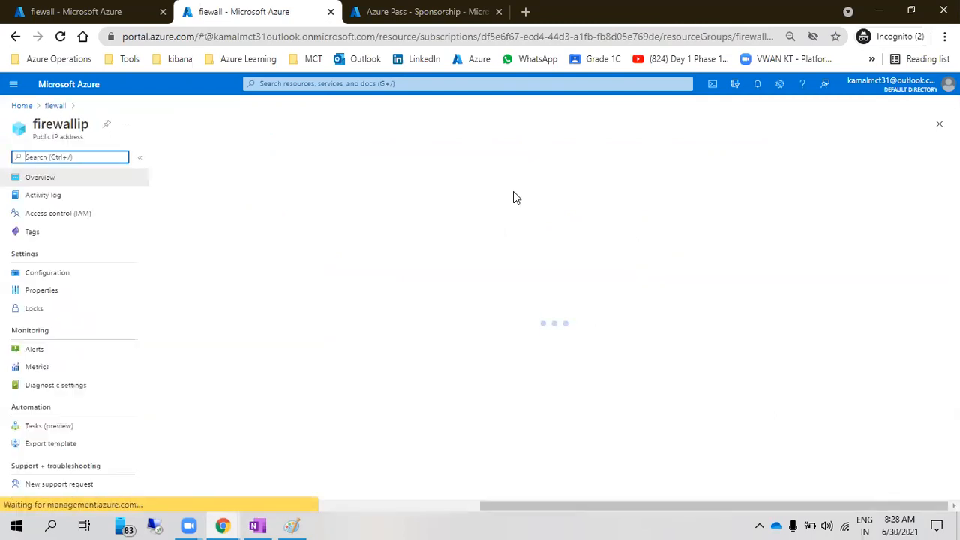
pyautogui.click(83, 9)
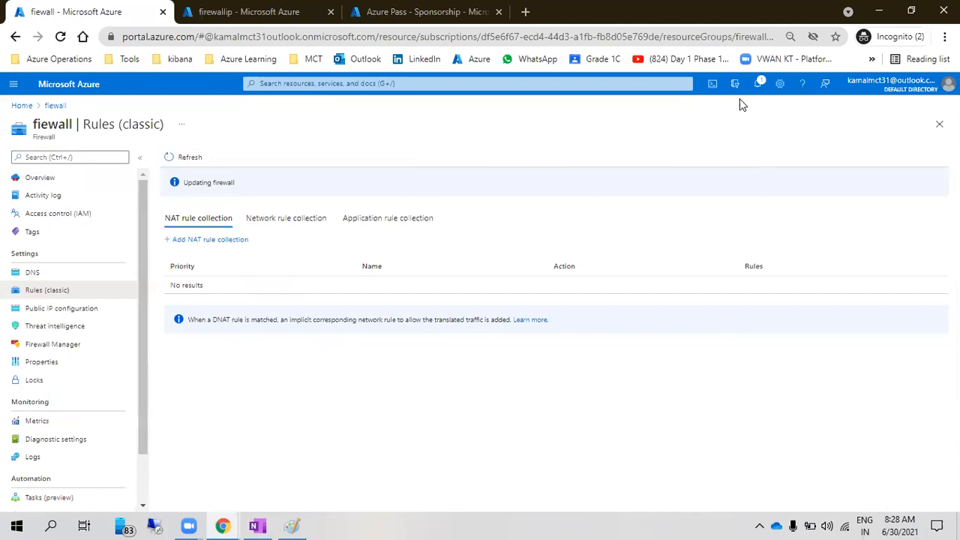
pyautogui.click(758, 86)
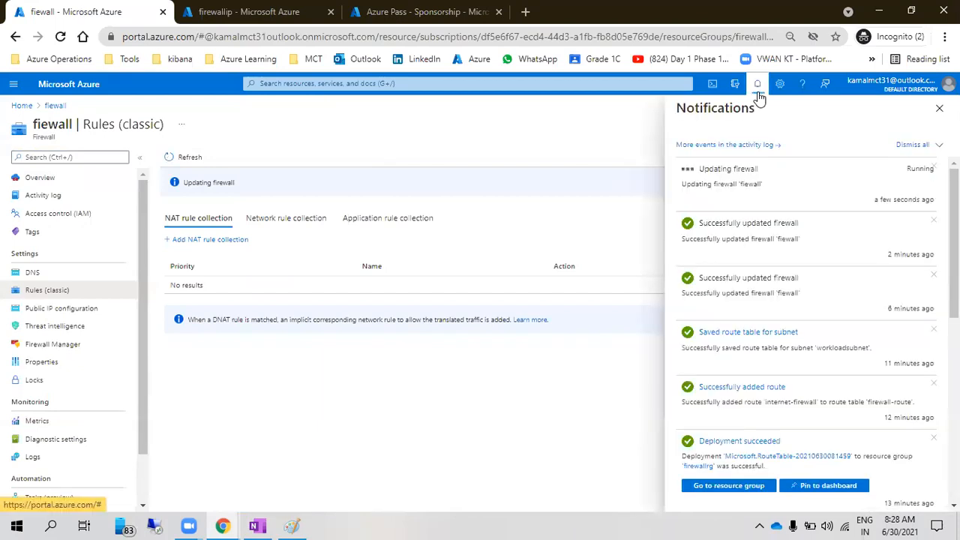
pyautogui.click(754, 93)
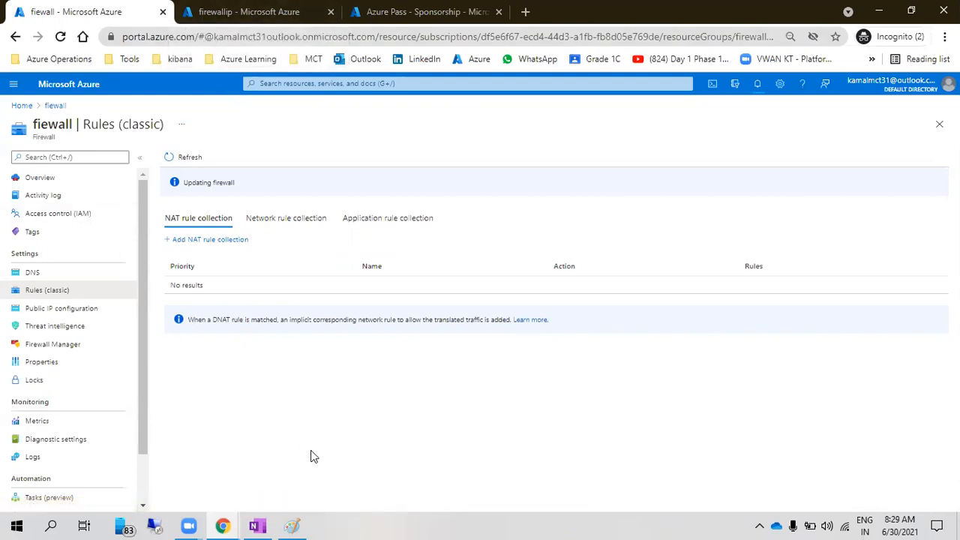
# Enter 10.0.2.4 as the computer in Remote Desktop (mstsc), then open the firewallip public IP page
pyautogui.press('super+r')
pyautogui.write('m')
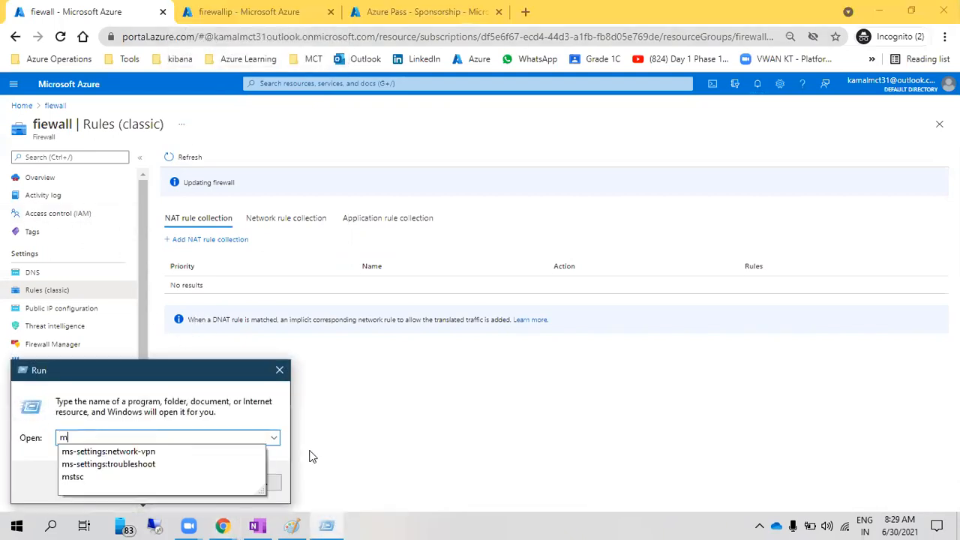
pyautogui.write('stsc')
pyautogui.press('Return')
pyautogui.write('10.0.2.4')
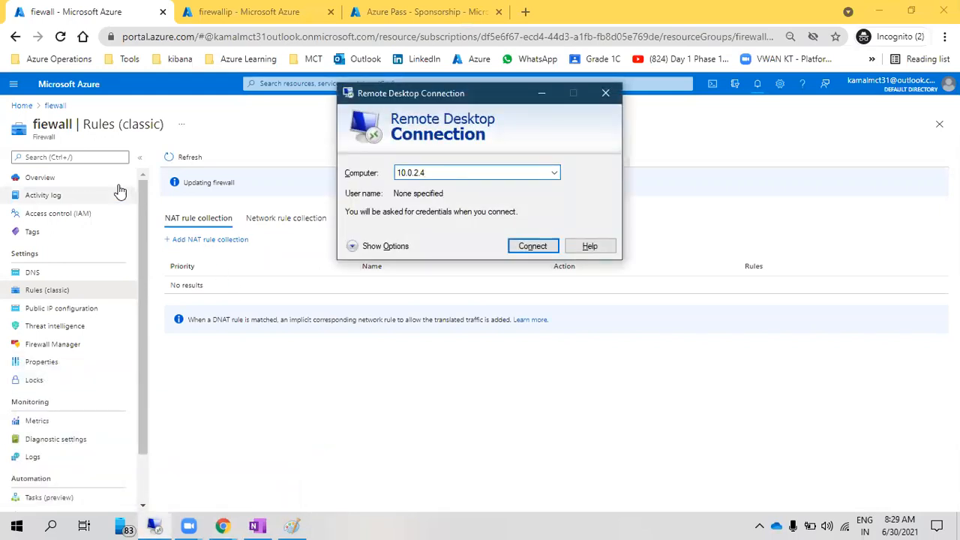
pyautogui.click(72, 181)
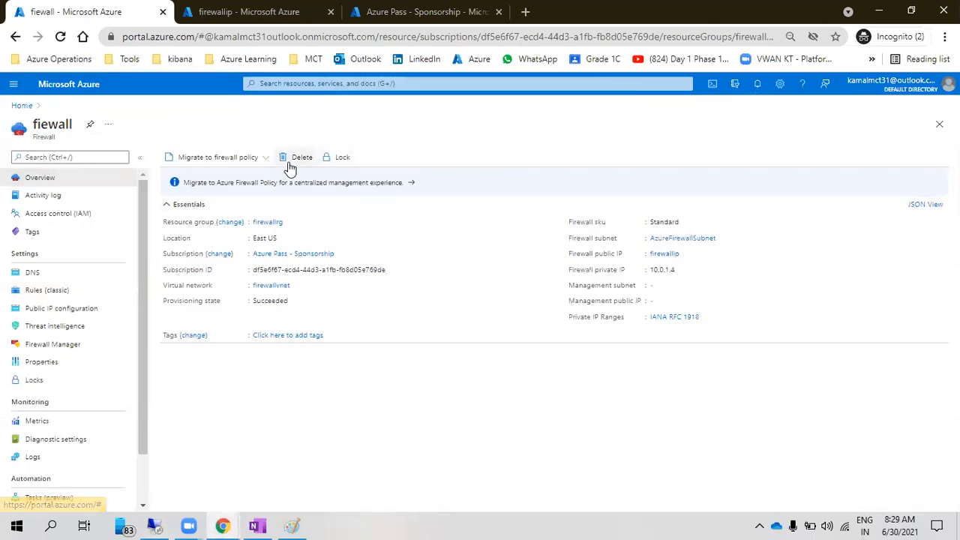
pyautogui.click(666, 255)
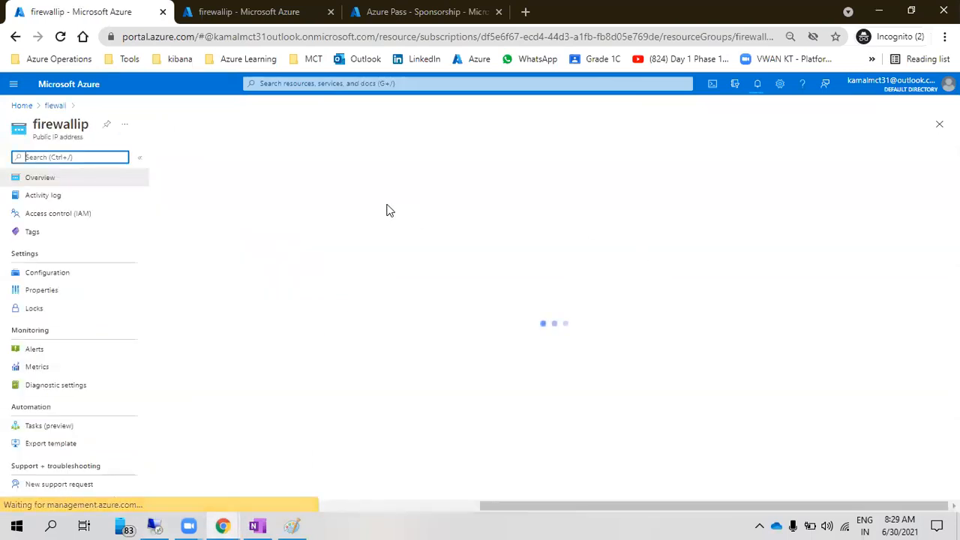
# Copy the firewall's public IP into Remote Desktop as 52.226.89.173:3389
pyautogui.click(671, 225)
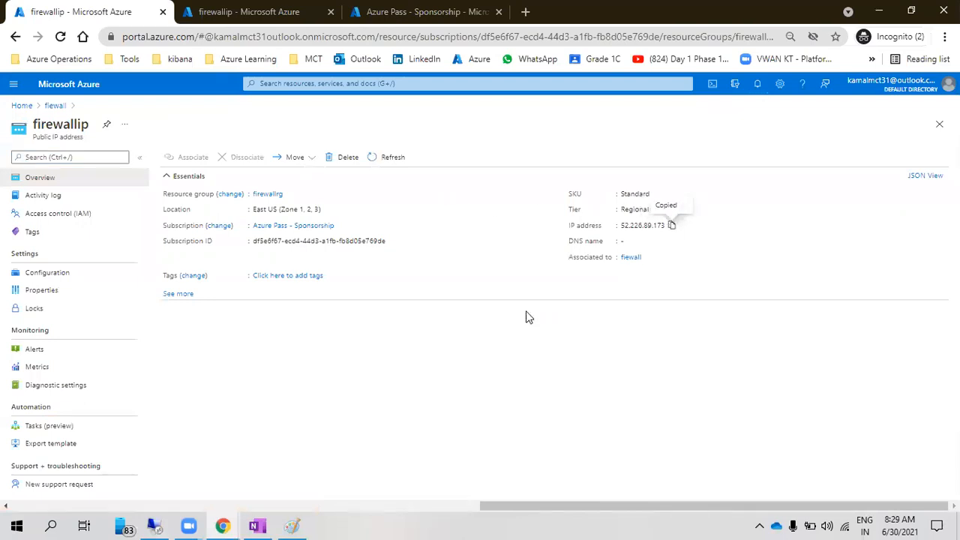
pyautogui.click(156, 525)
pyautogui.hotkey('ctrl', 'v')
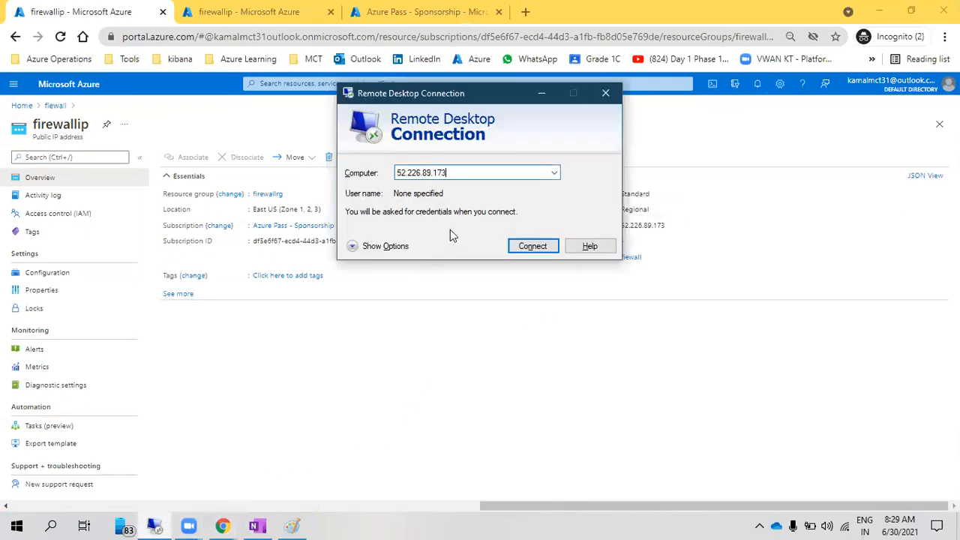
pyautogui.write(':3389')
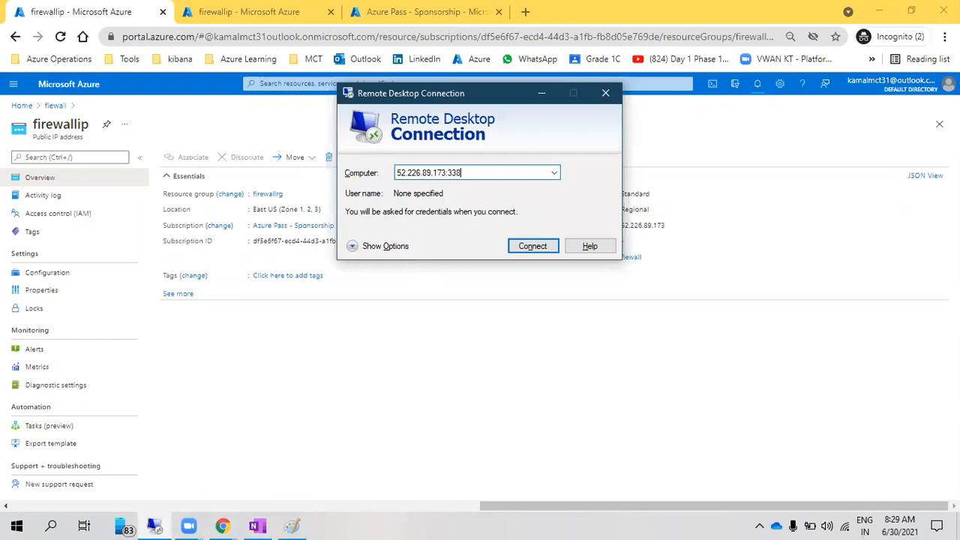
# Check portal notifications, connect to 52.226.89.173:3389, then reload the fiewall overview
pyautogui.click(756, 90)
pyautogui.click(756, 90)
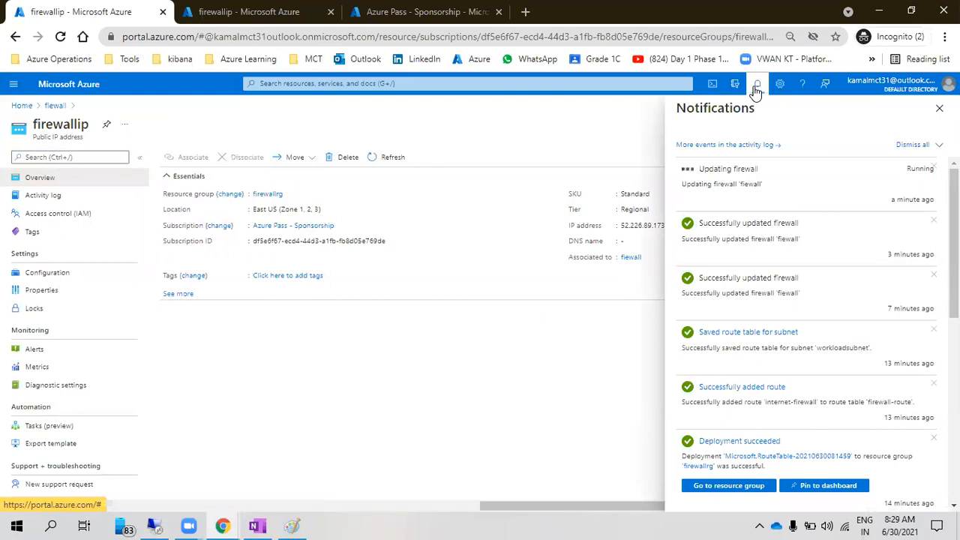
pyautogui.click(756, 90)
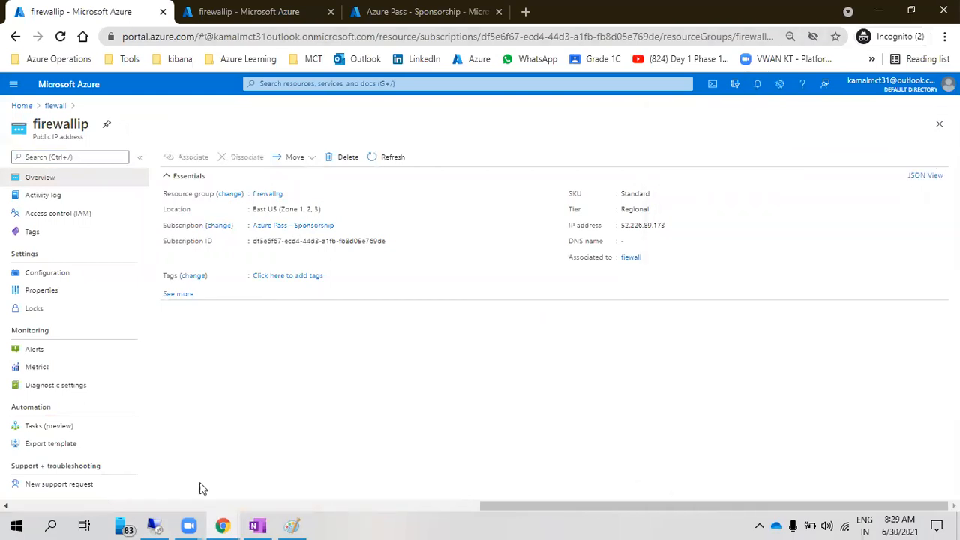
pyautogui.click(155, 526)
pyautogui.click(531, 247)
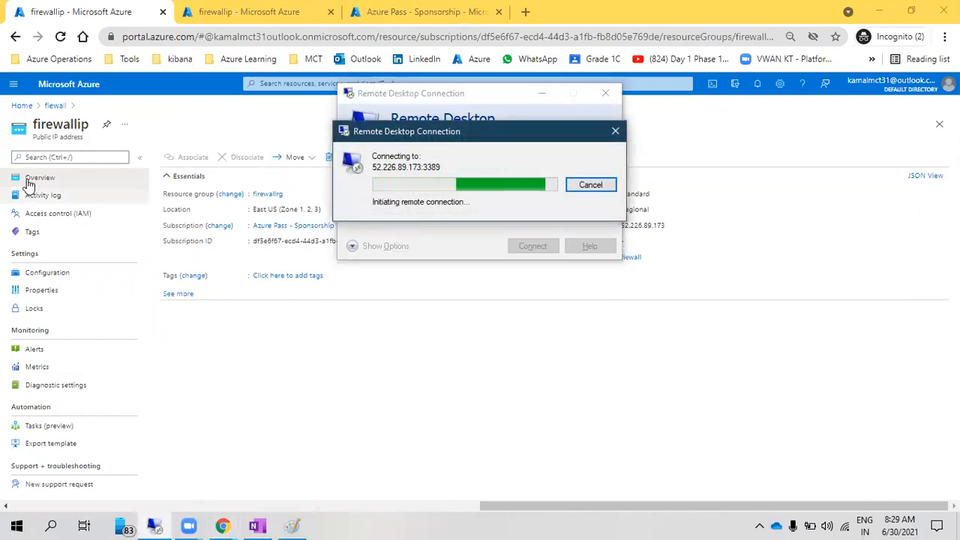
pyautogui.click(53, 106)
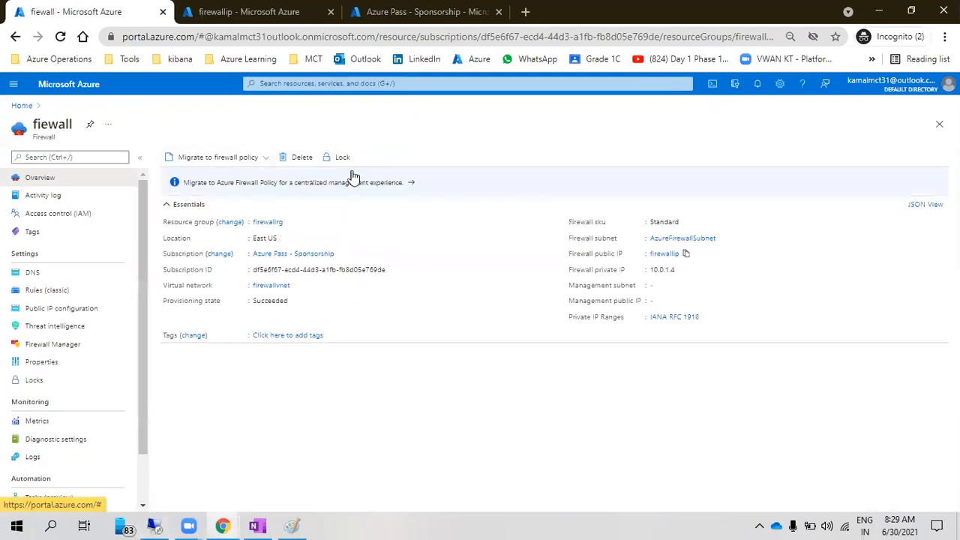
pyautogui.click(59, 37)
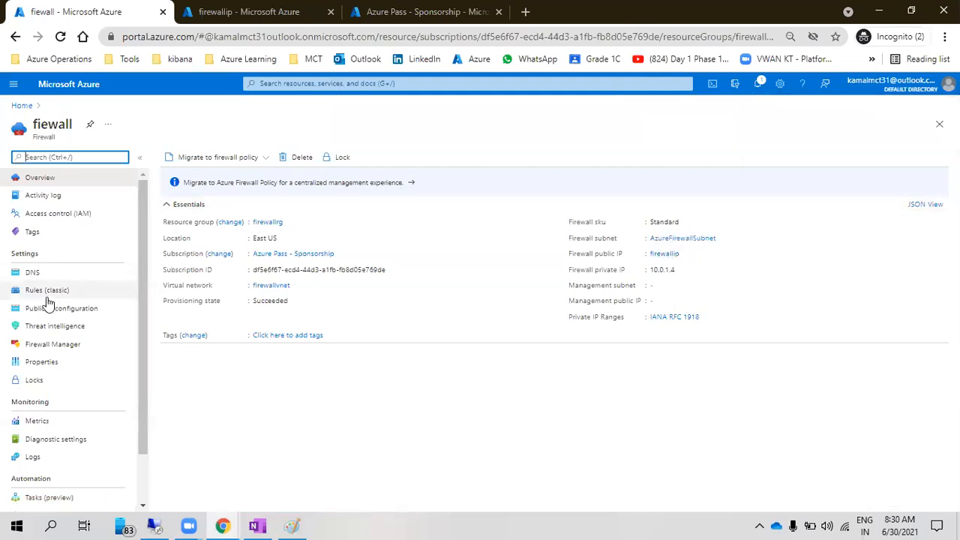
# Dismiss the connection error and retry Remote Desktop to 52.226.89.173 without the port
pyautogui.click(156, 525)
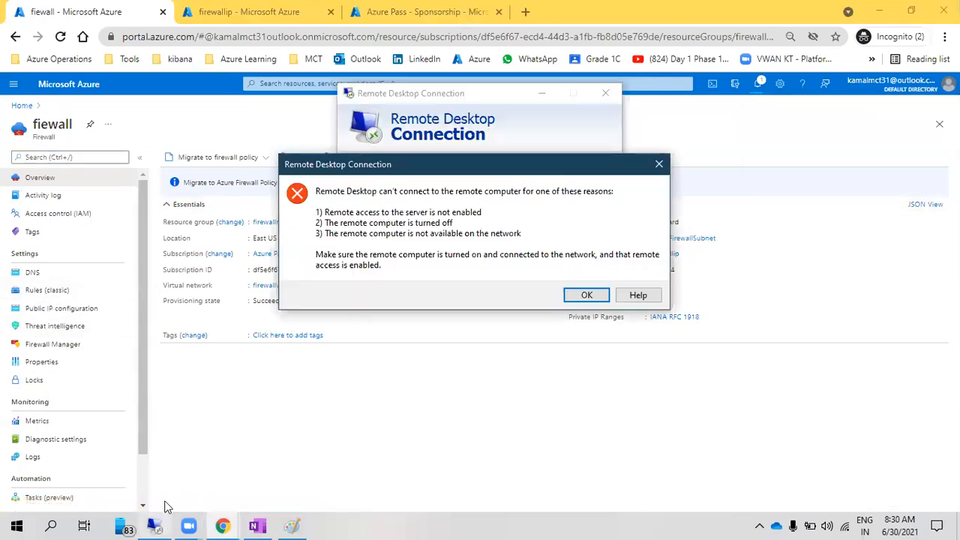
pyautogui.click(585, 296)
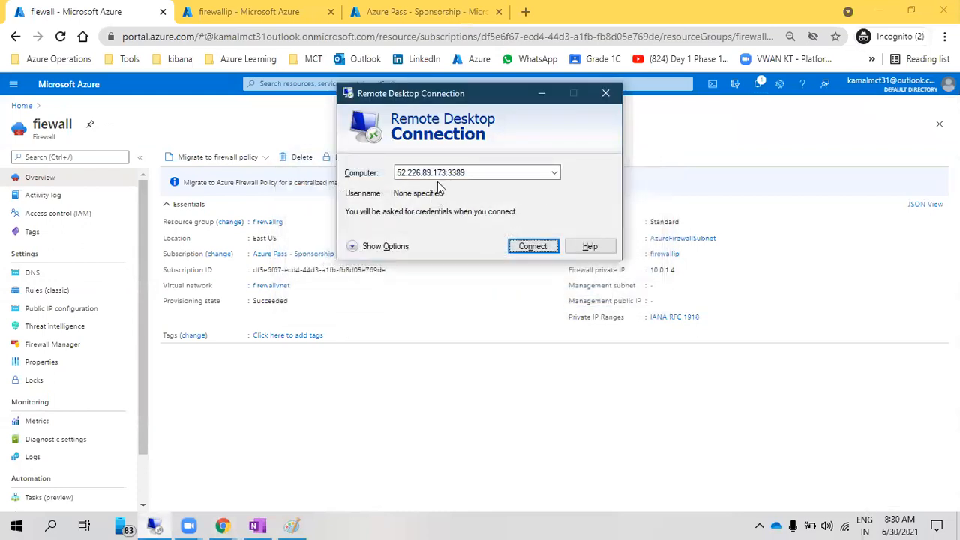
pyautogui.click(449, 172)
pyautogui.click(449, 173)
pyautogui.moveTo(447, 172); pyautogui.dragTo(517, 175)
pyautogui.press('BackSpace')
pyautogui.press('Return')
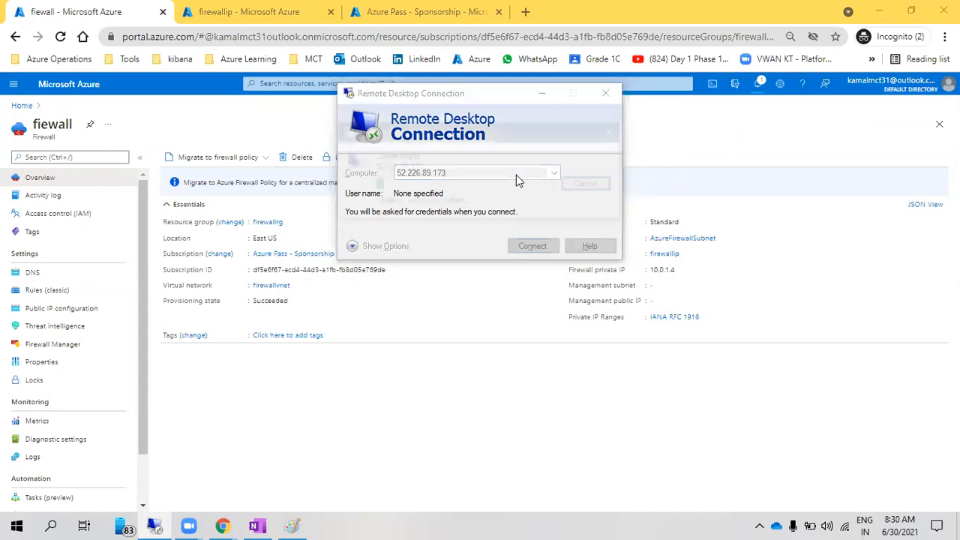
# Open the allow-vmaccess NAT rule collection with rule allow-rdp for editing in Rules (classic)
pyautogui.click(528, 303)
pyautogui.click(41, 290)
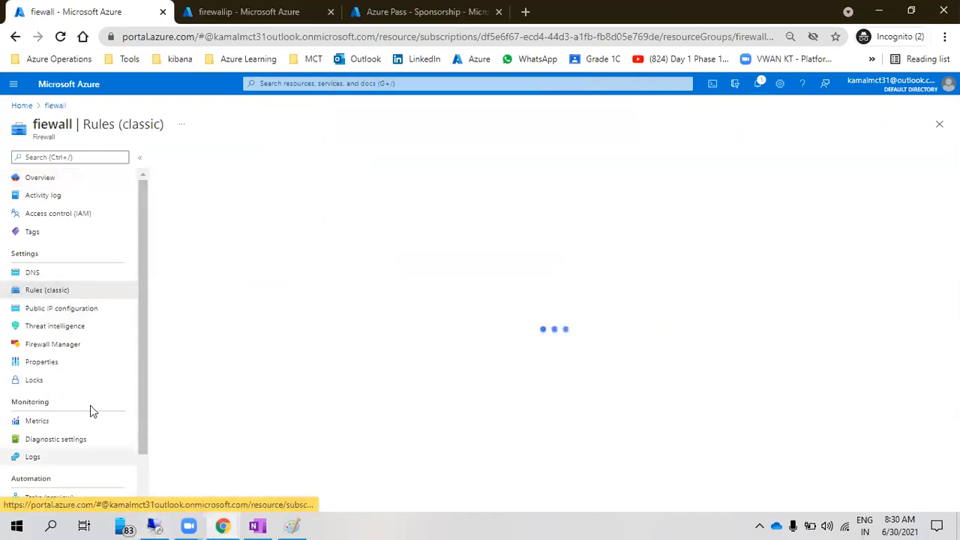
pyautogui.click(281, 222)
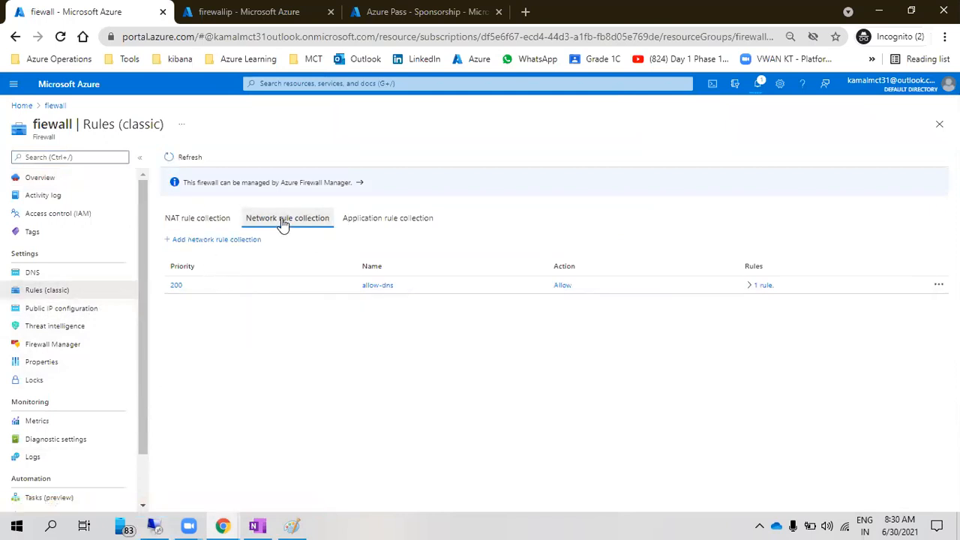
pyautogui.click(353, 220)
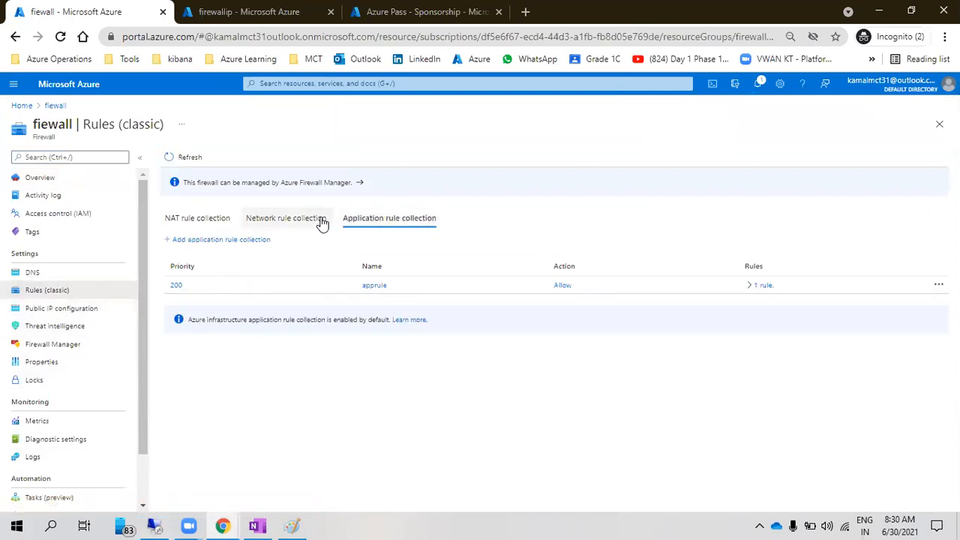
pyautogui.click(321, 220)
pyautogui.click(219, 221)
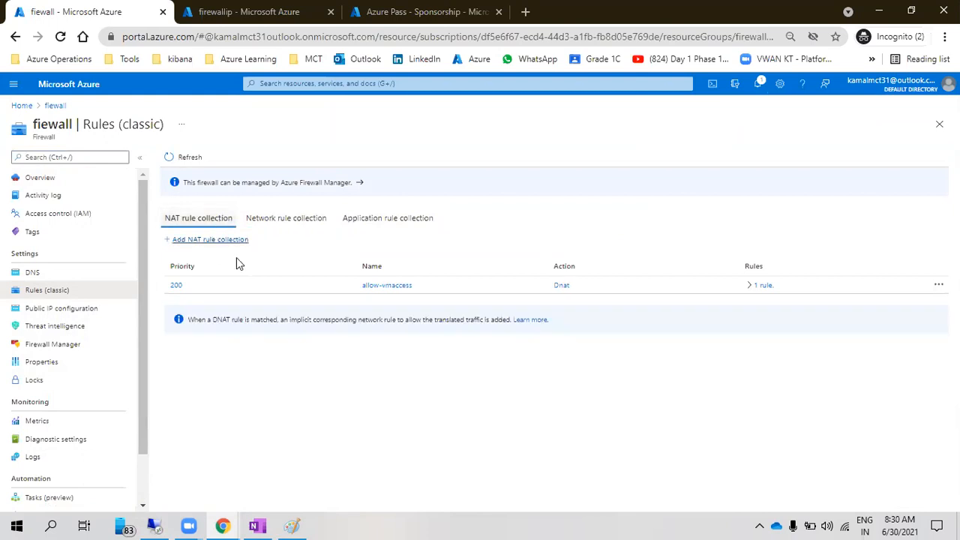
pyautogui.click(749, 290)
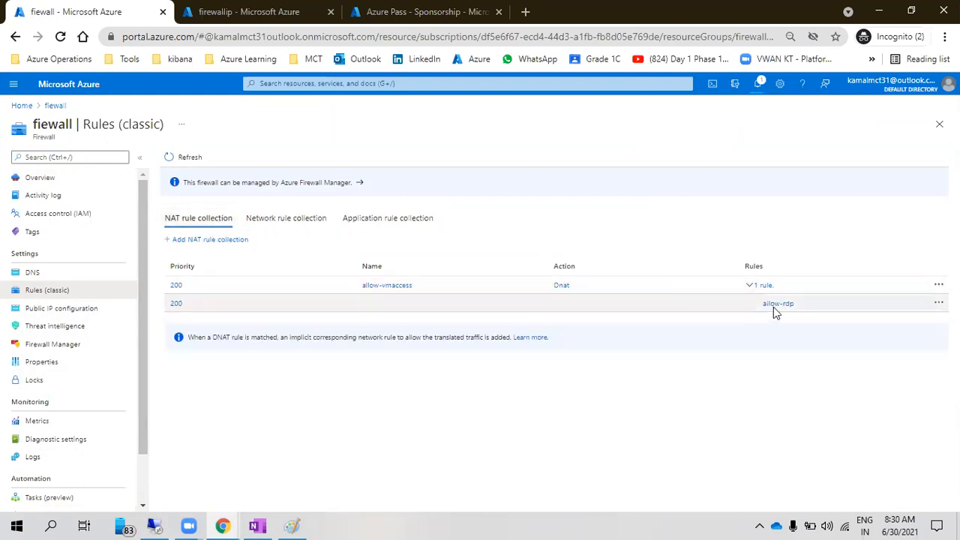
pyautogui.click(776, 304)
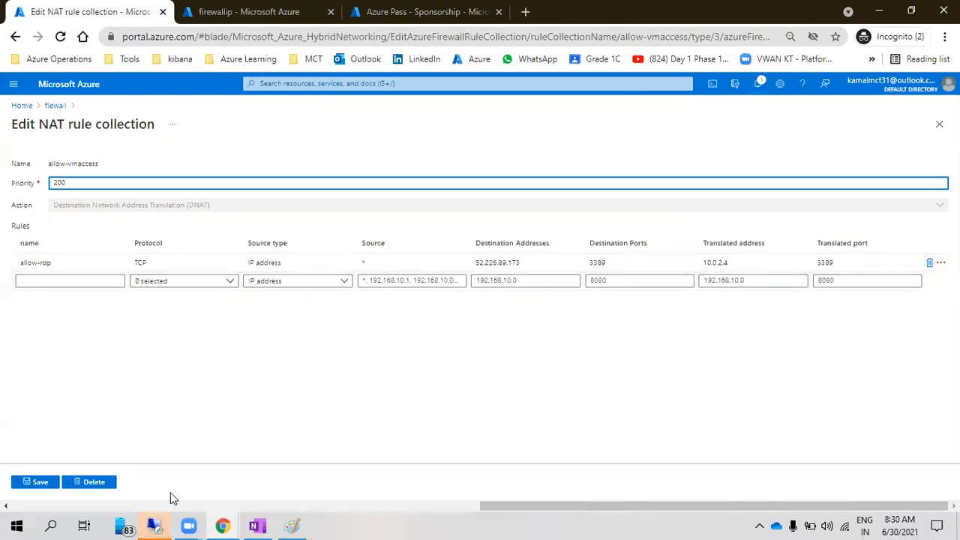
# Sign in to 52.226.89.173 with the remote account's user name and password, accepting the certificate warning
pyautogui.click(154, 526)
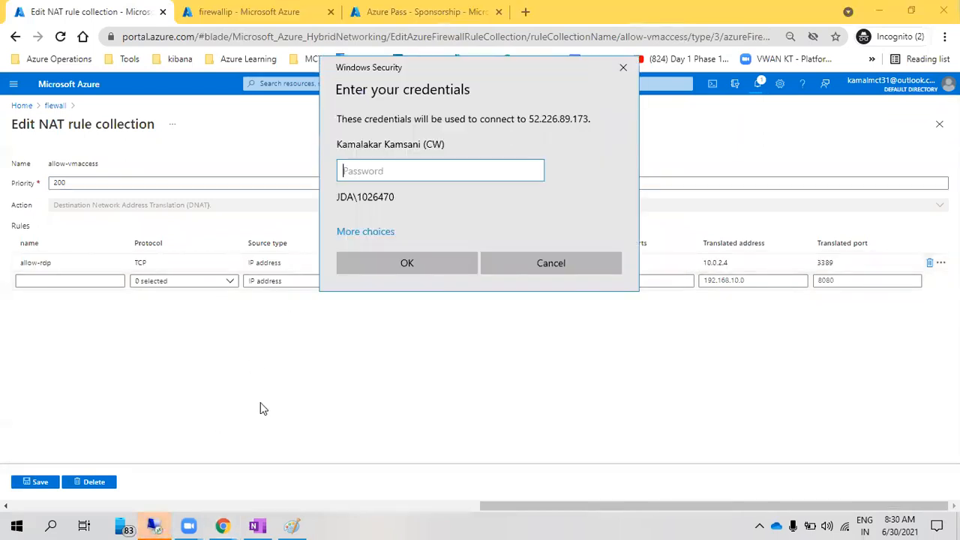
pyautogui.click(378, 234)
pyautogui.click(562, 359)
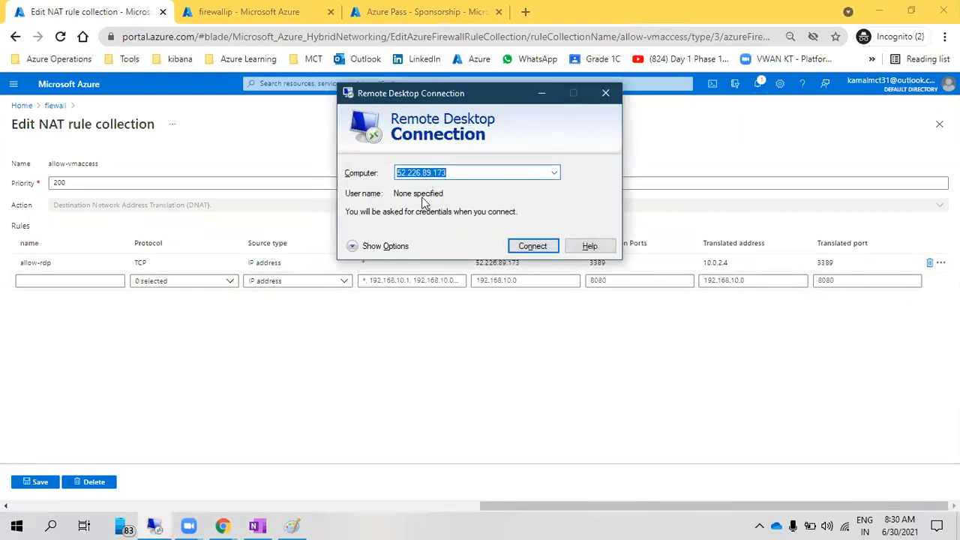
pyautogui.click(415, 248)
pyautogui.click(461, 241)
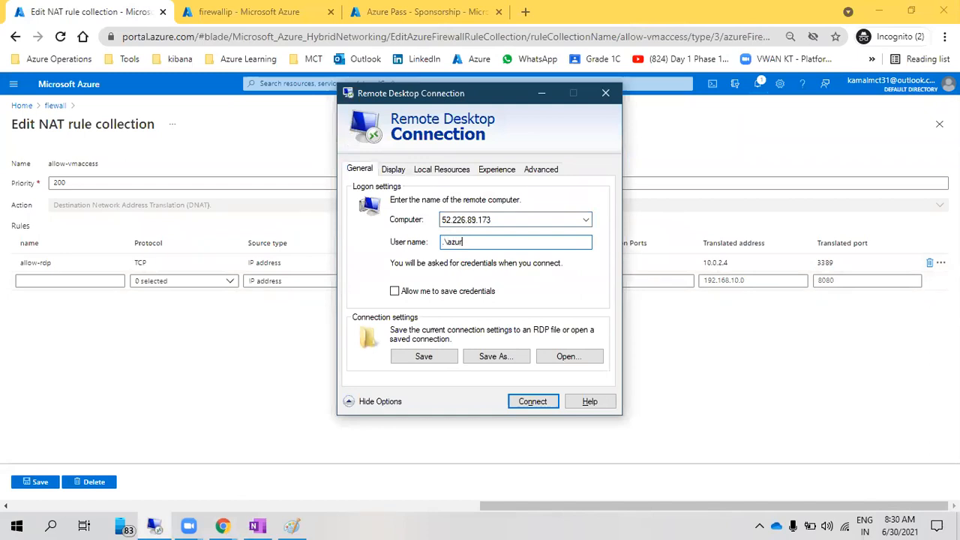
pyautogui.press('Return')
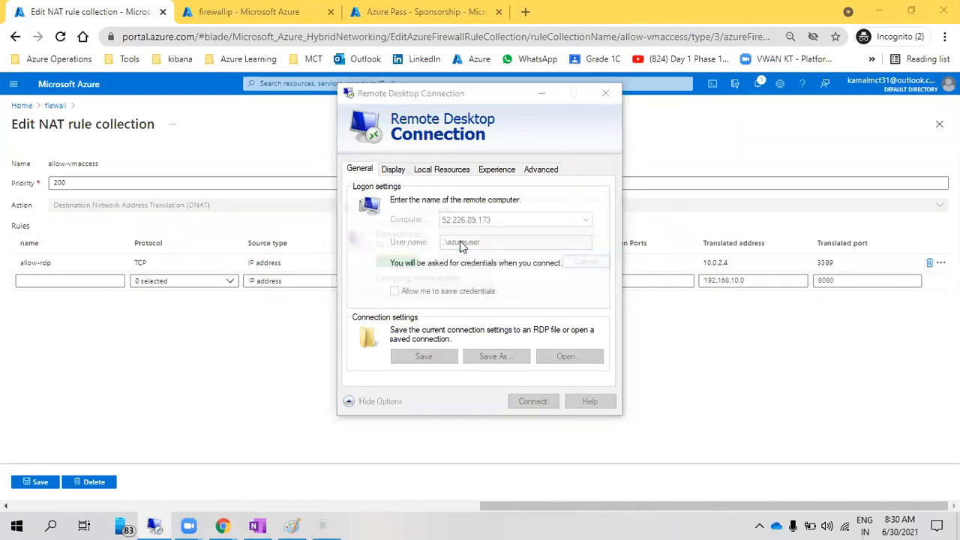
pyautogui.write('P●●●●●●●●')
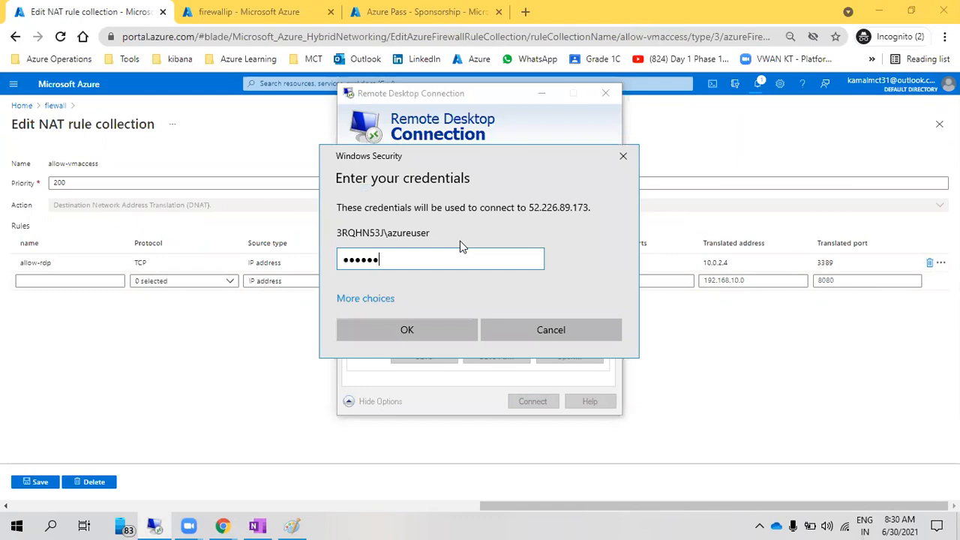
pyautogui.write('●●●●')
pyautogui.press('Return')
pyautogui.press('y')
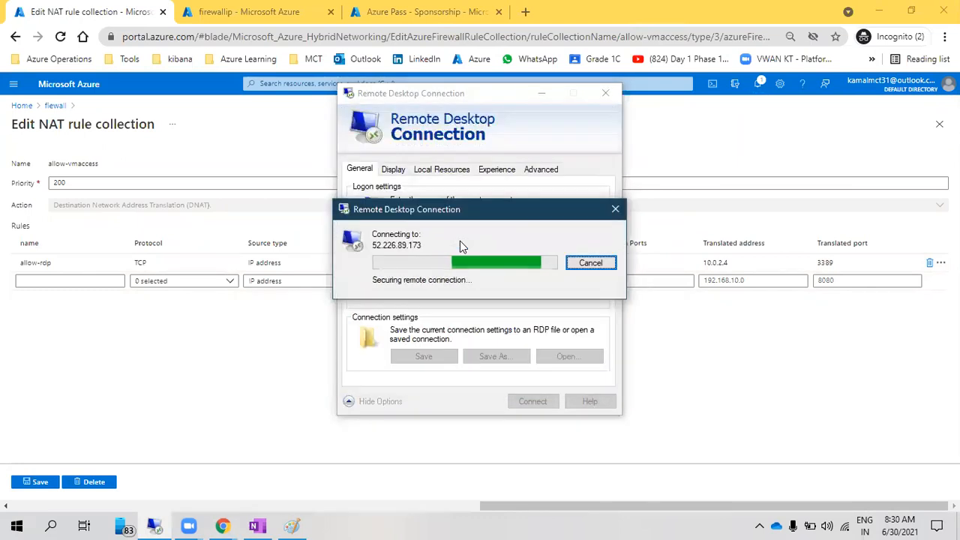
# Return to the fiewall overview in the portal, then switch to the live remote desktop session
pyautogui.click(56, 106)
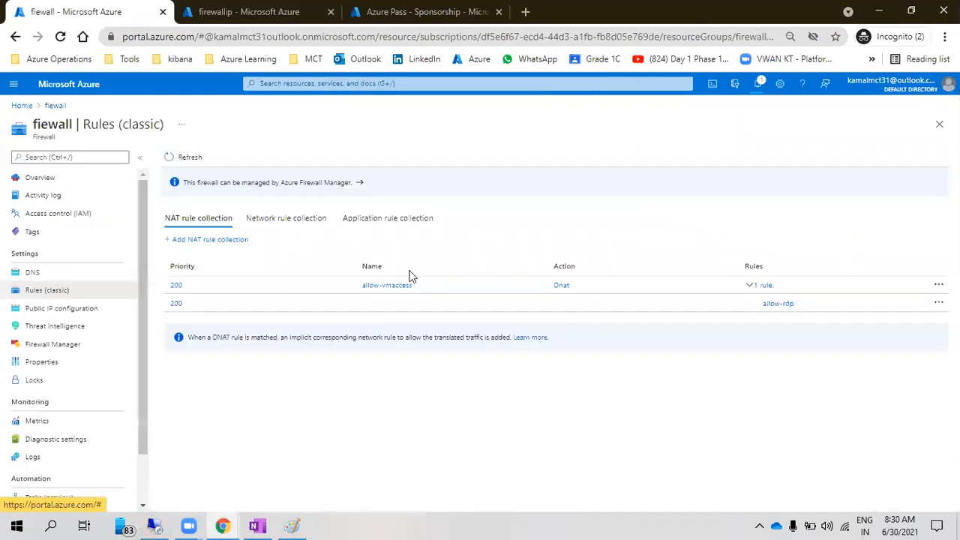
pyautogui.click(42, 178)
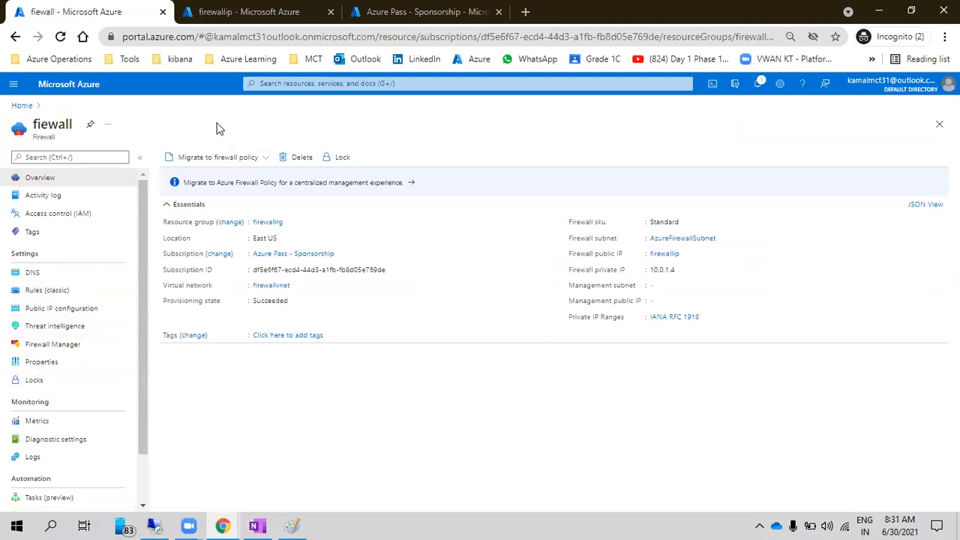
pyautogui.click(190, 525)
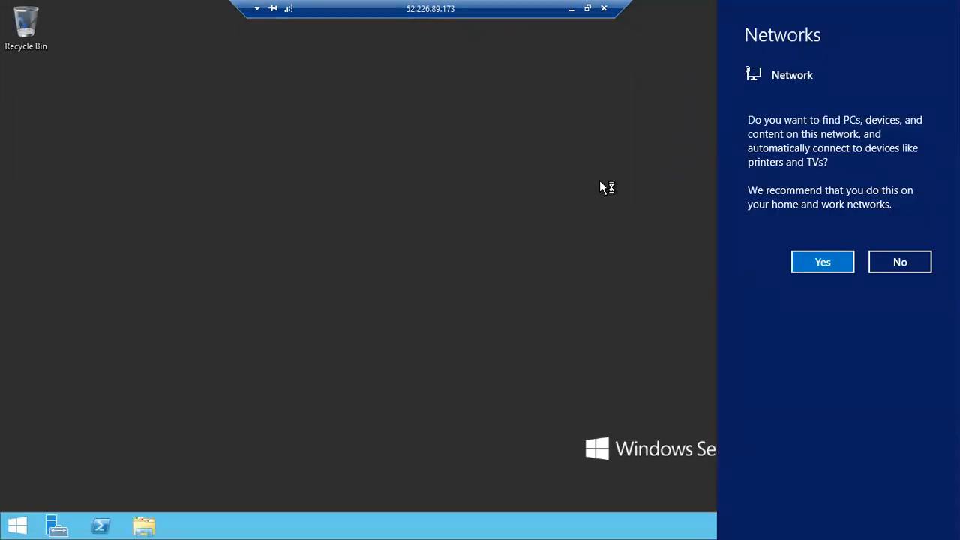
pyautogui.click(811, 257)
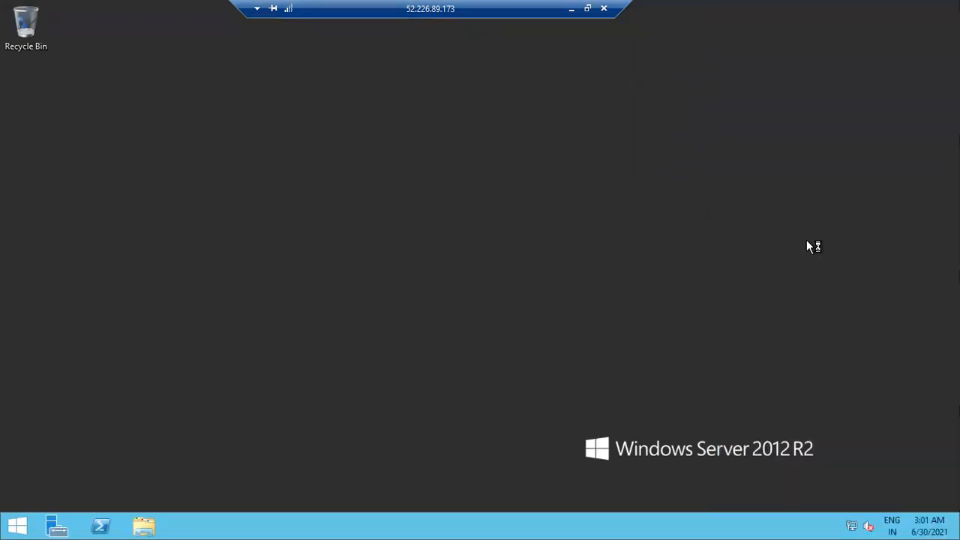
pyautogui.click(18, 525)
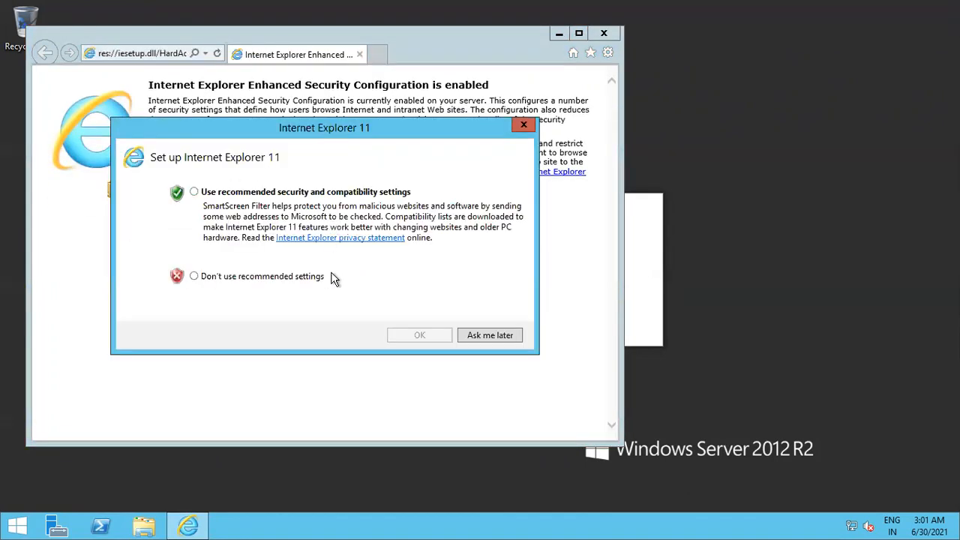
pyautogui.press('Return')
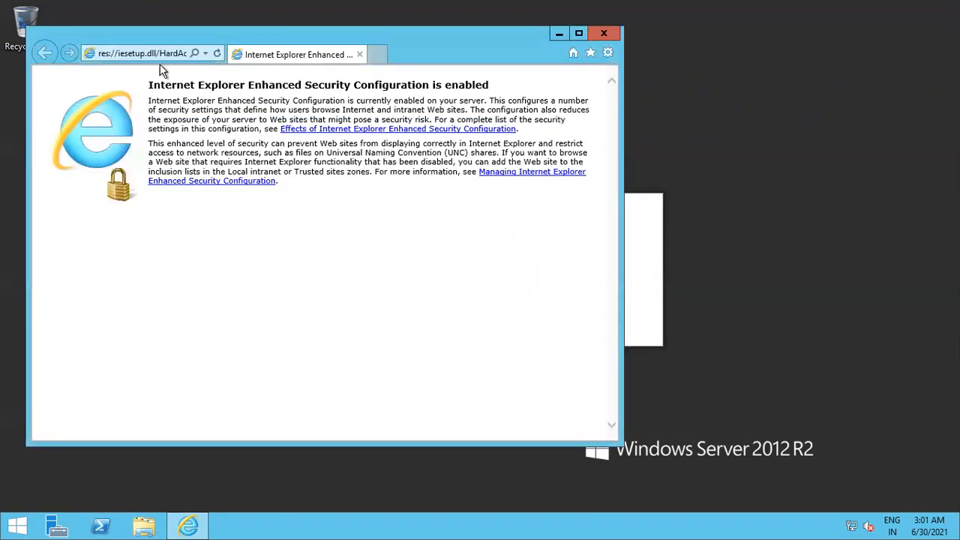
pyautogui.click(154, 56)
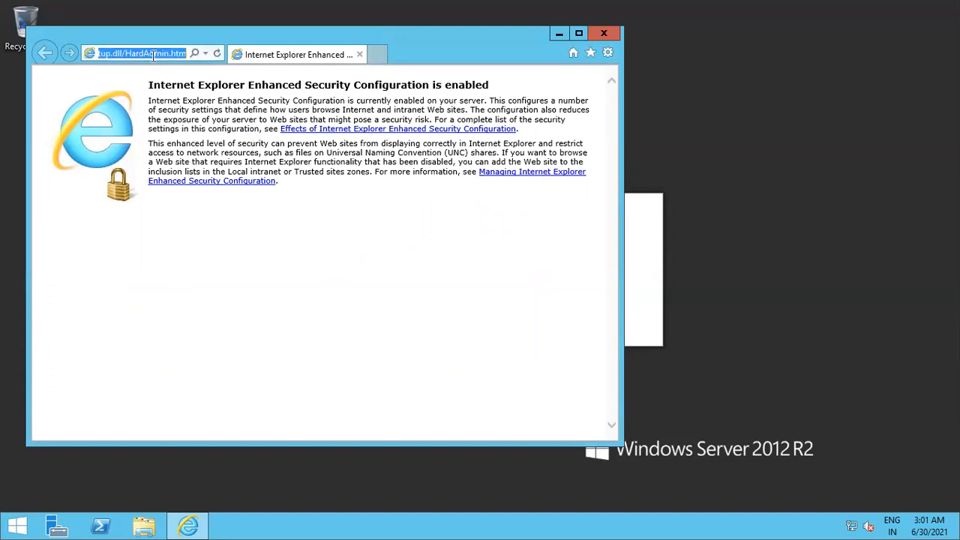
pyautogui.write('www')
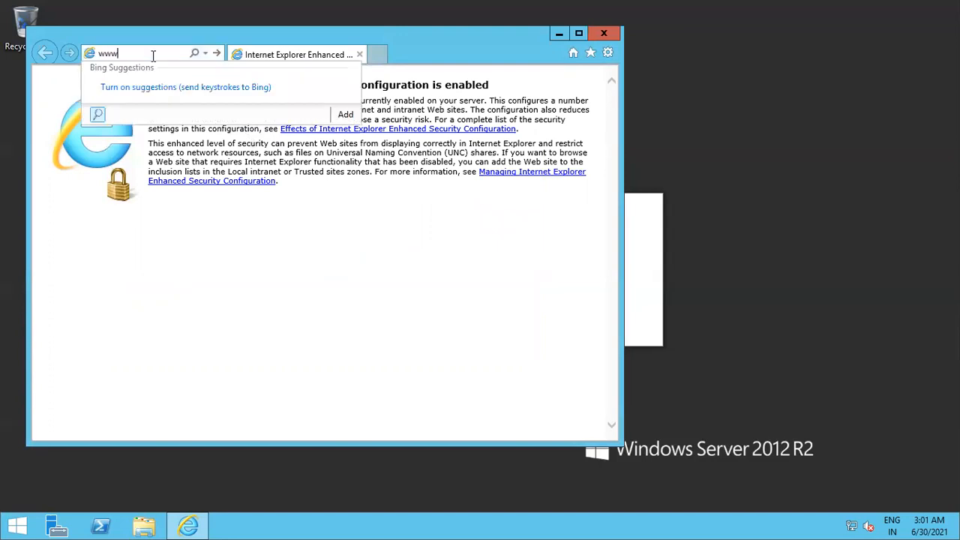
pyautogui.write('.google.c')
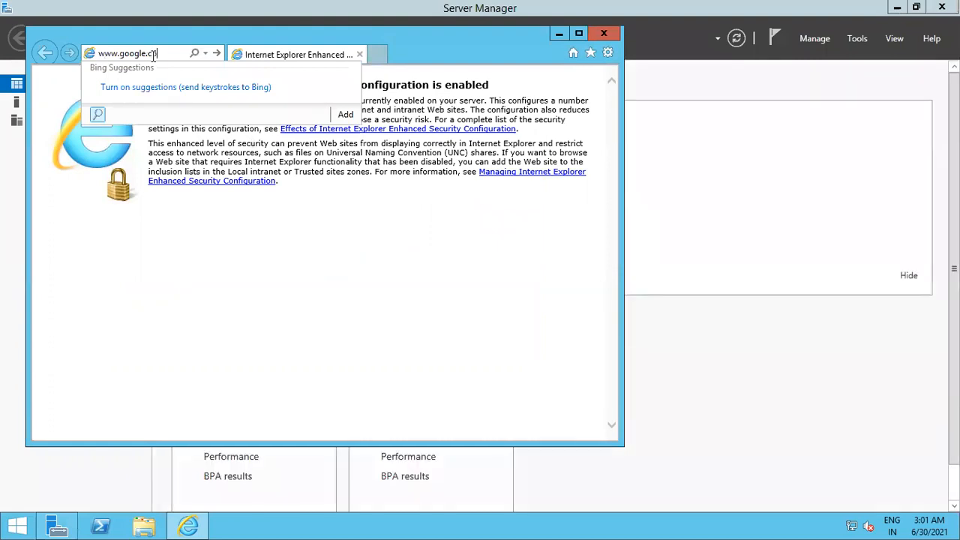
pyautogui.press('Return')
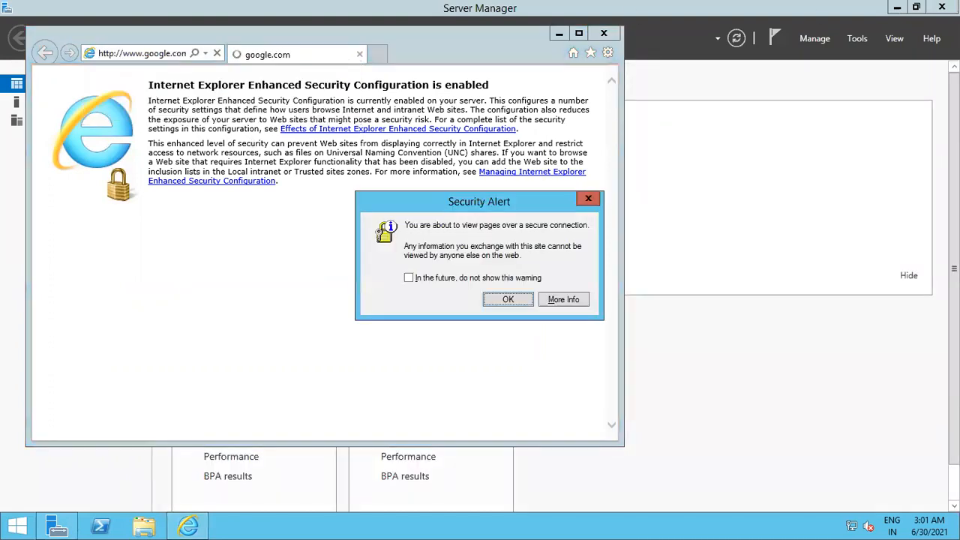
pyautogui.click(942, 7)
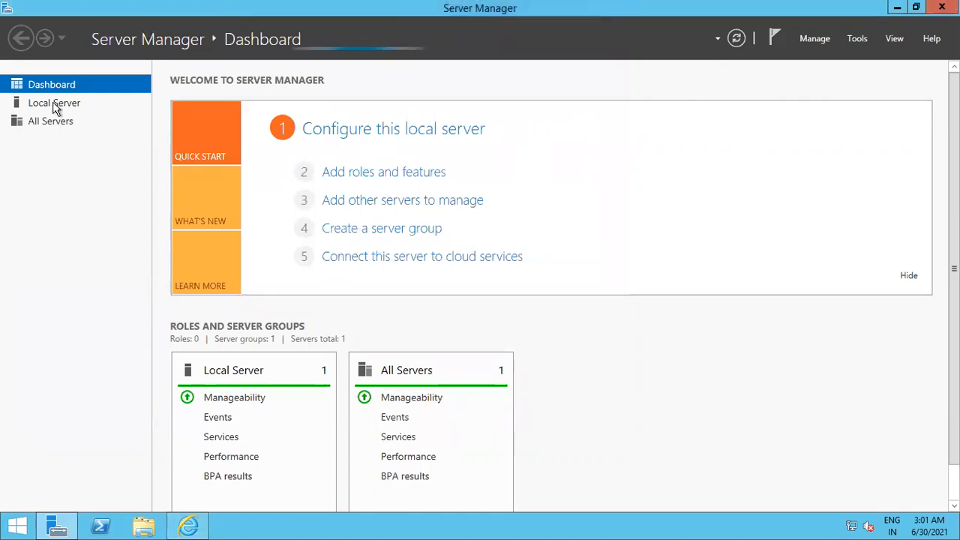
pyautogui.click(187, 525)
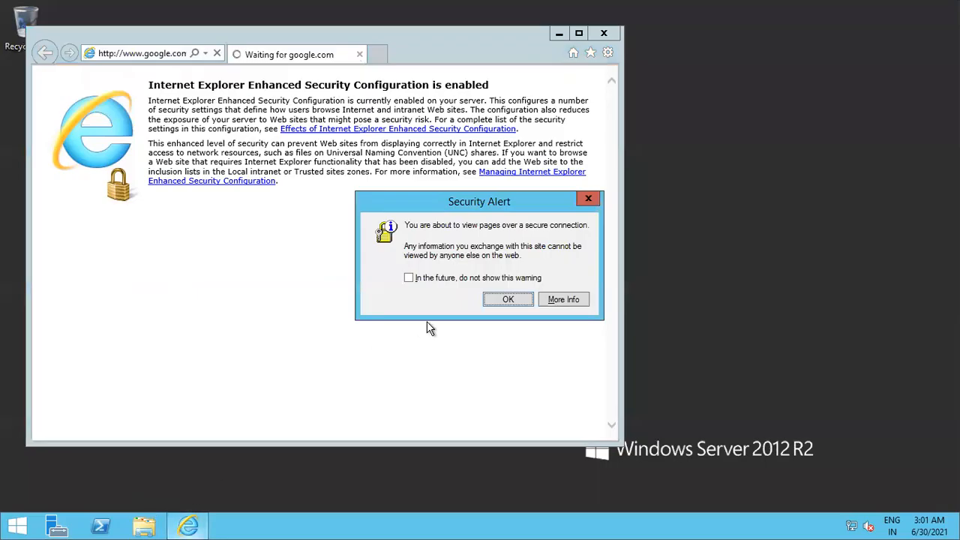
pyautogui.click(508, 299)
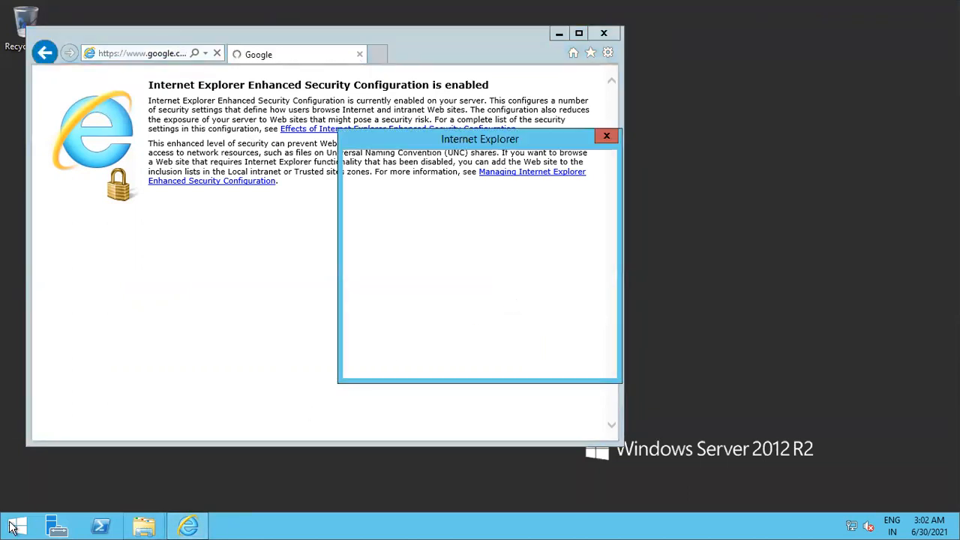
# Turn IE Enhanced Security Configuration off for users in Server Manager's Local Server, then close the browser
pyautogui.click(56, 527)
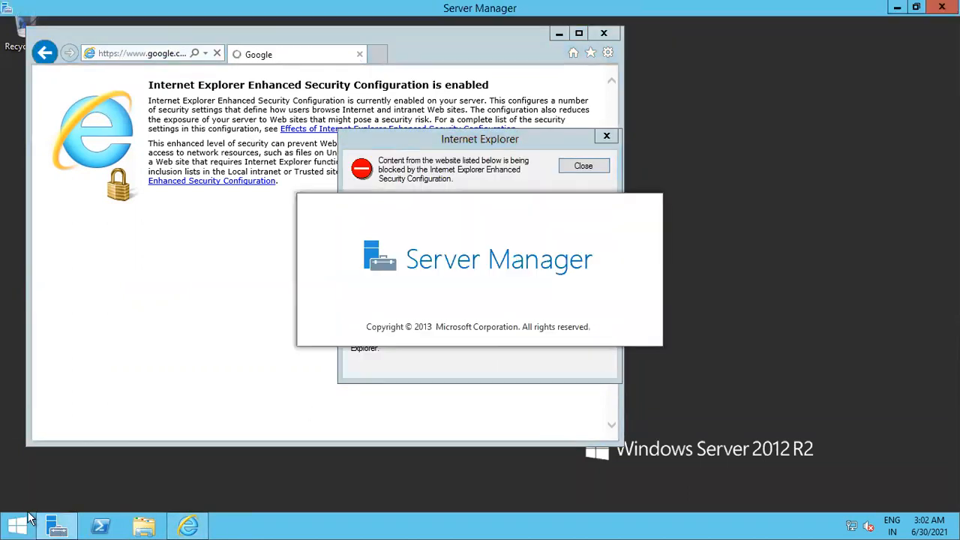
pyautogui.click(30, 103)
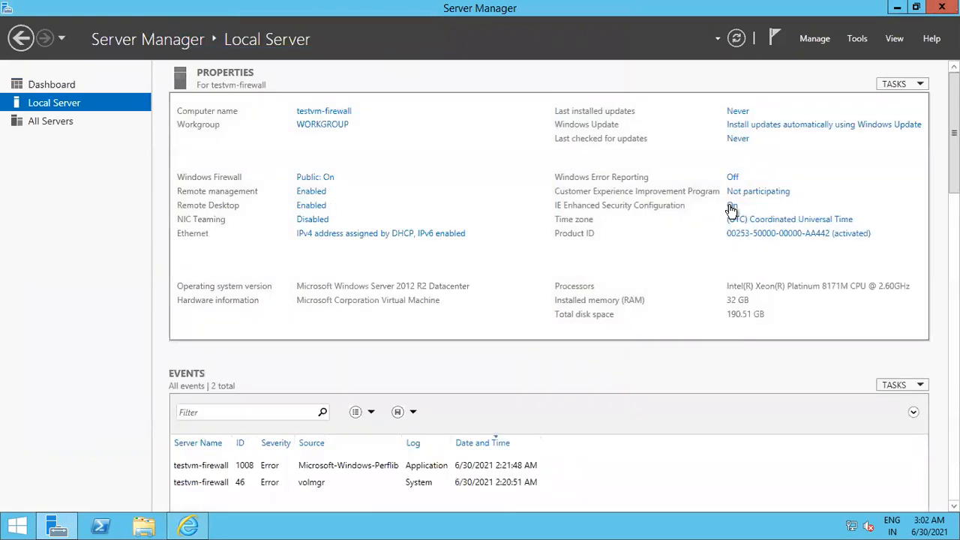
pyautogui.click(733, 206)
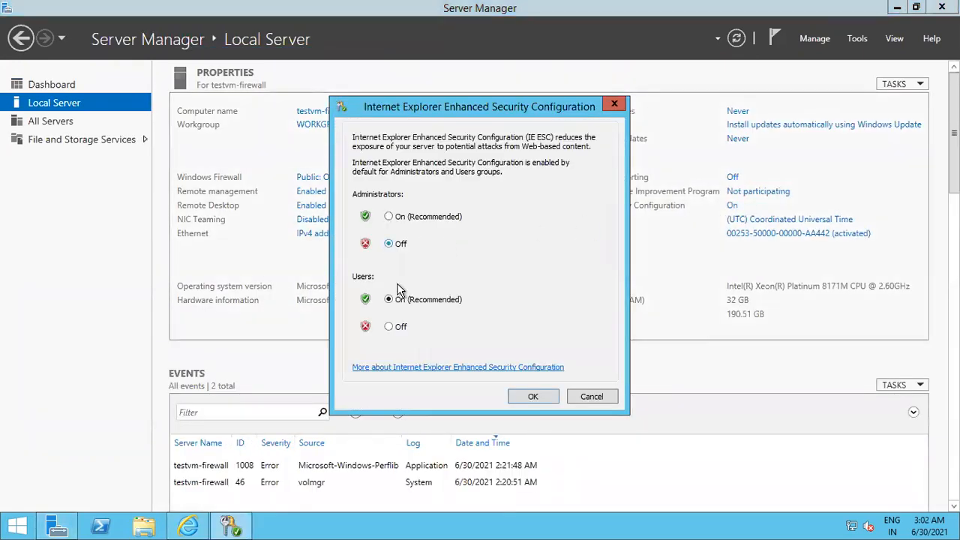
pyautogui.click(404, 330)
pyautogui.click(525, 396)
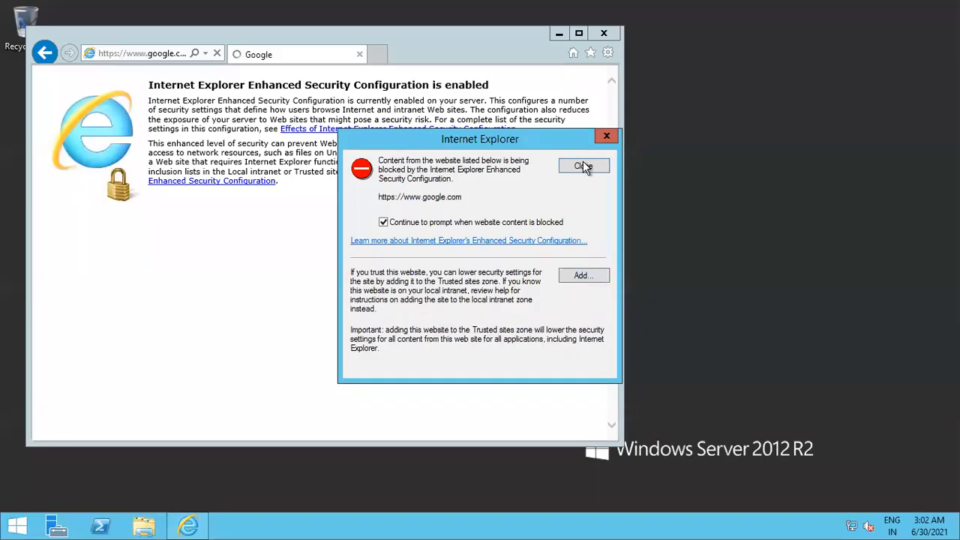
pyautogui.click(583, 166)
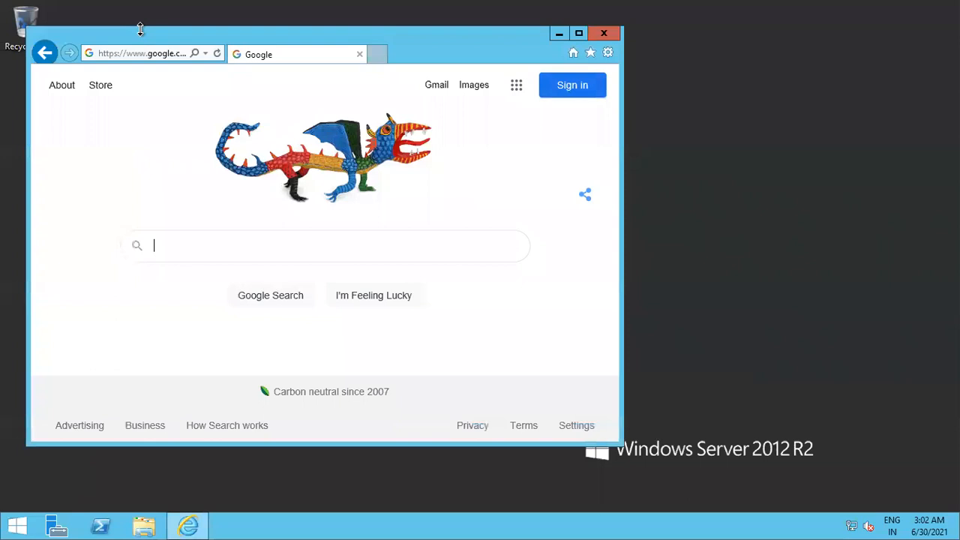
pyautogui.doubleClick(140, 30)
pyautogui.click(604, 7)
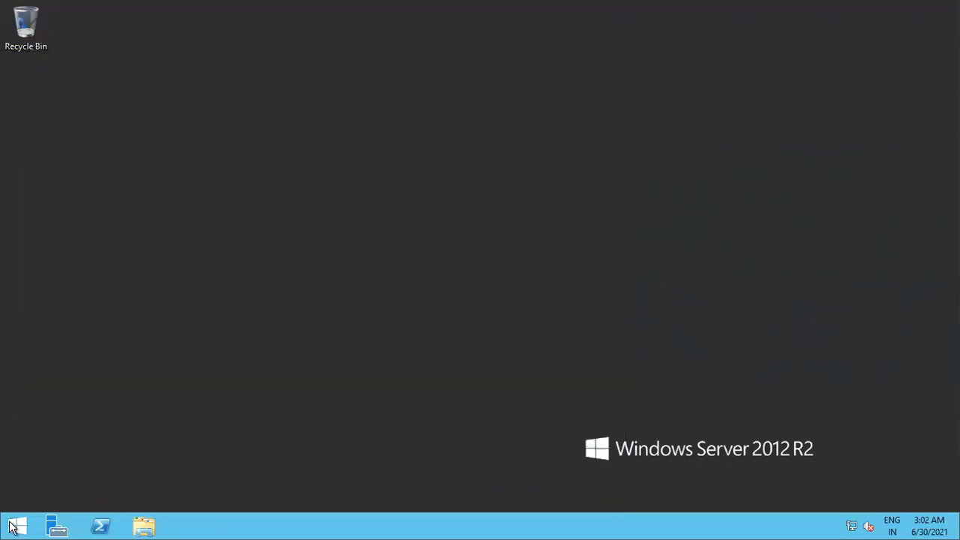
pyautogui.click(15, 525)
pyautogui.click(244, 341)
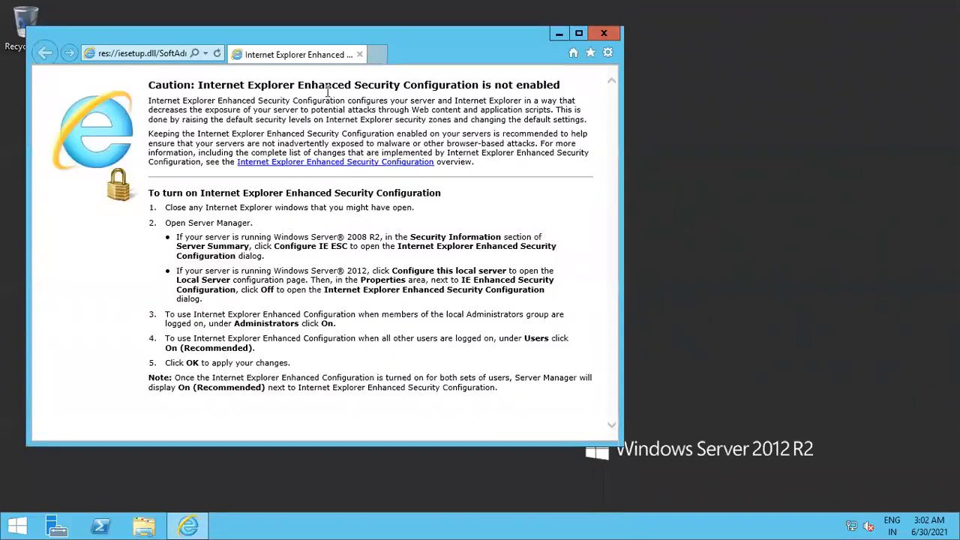
pyautogui.click(579, 33)
pyautogui.click(126, 27)
pyautogui.write('www.google.com/')
pyautogui.press('Return')
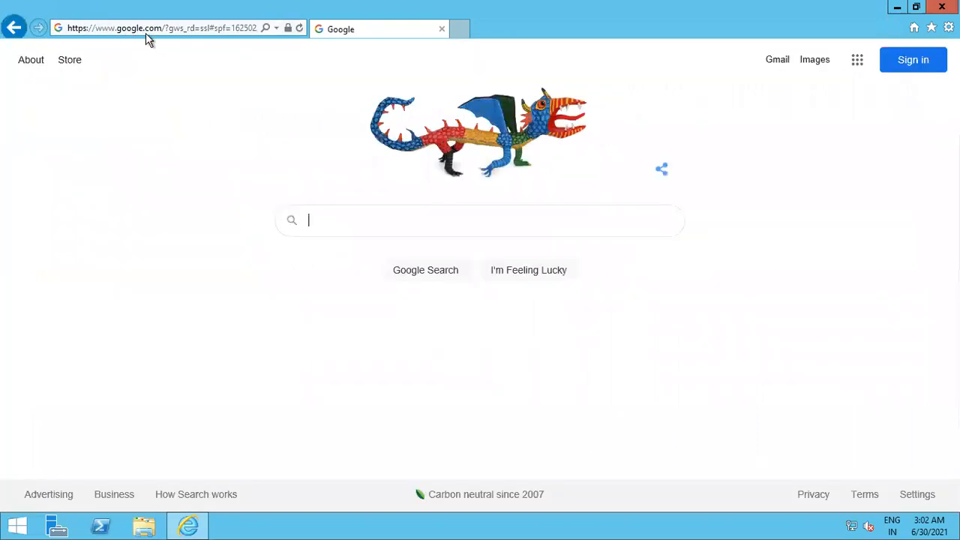
# Browse to microsoft.com and examine the firewall's Deny message, including source 10.0.2.4:49682
pyautogui.click(153, 27)
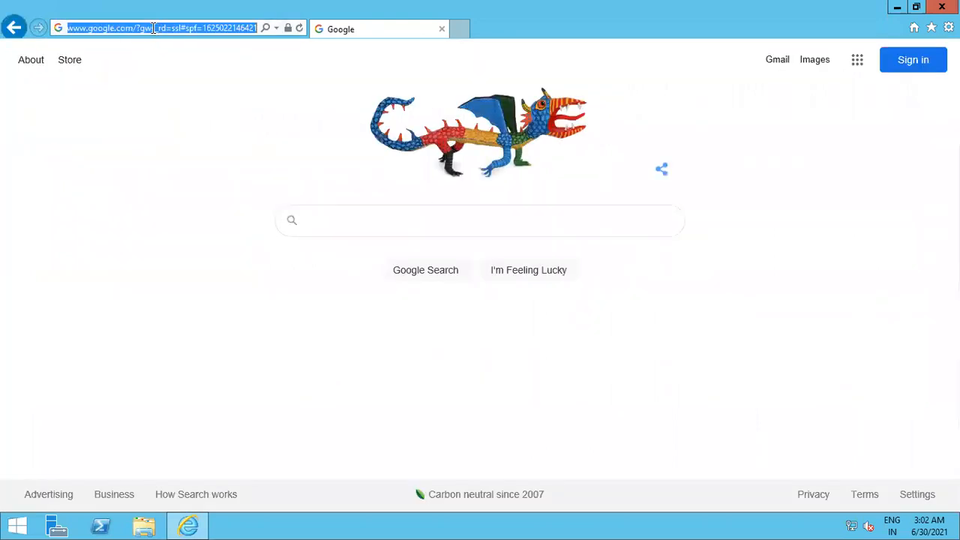
pyautogui.write('microsoft.com/')
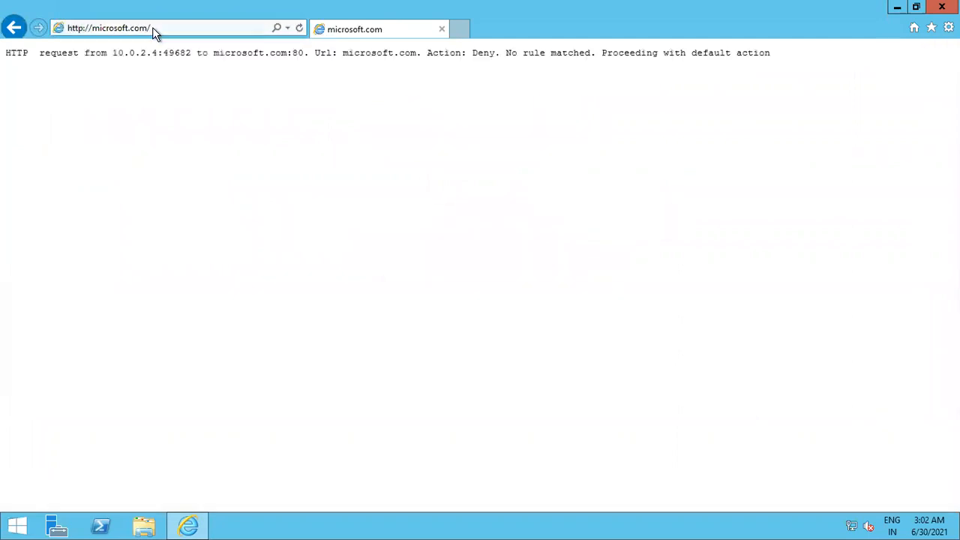
pyautogui.moveTo(36, 50); pyautogui.dragTo(736, 53)
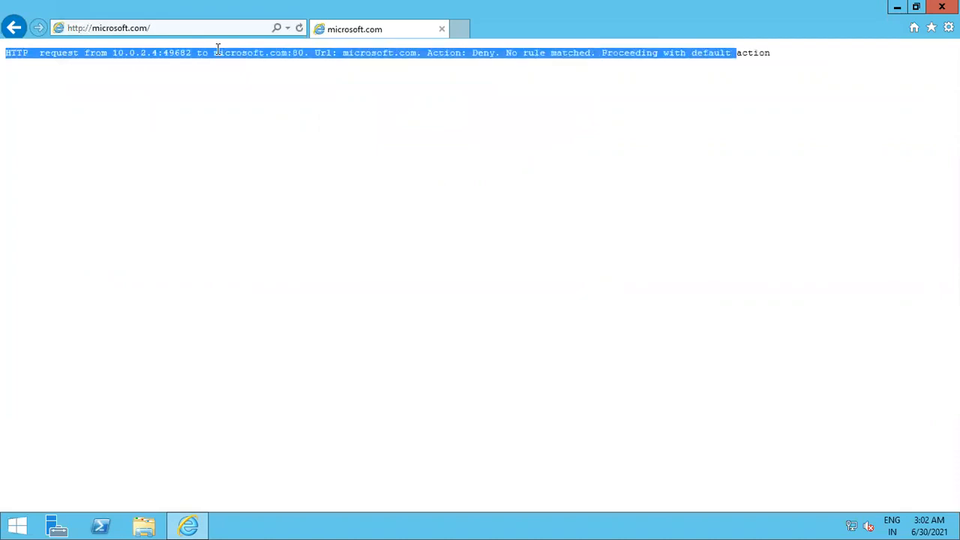
pyautogui.click(735, 64)
pyautogui.moveTo(773, 52); pyautogui.dragTo(471, 53)
pyautogui.moveTo(173, 57); pyautogui.dragTo(6, 51)
pyautogui.click(33, 62)
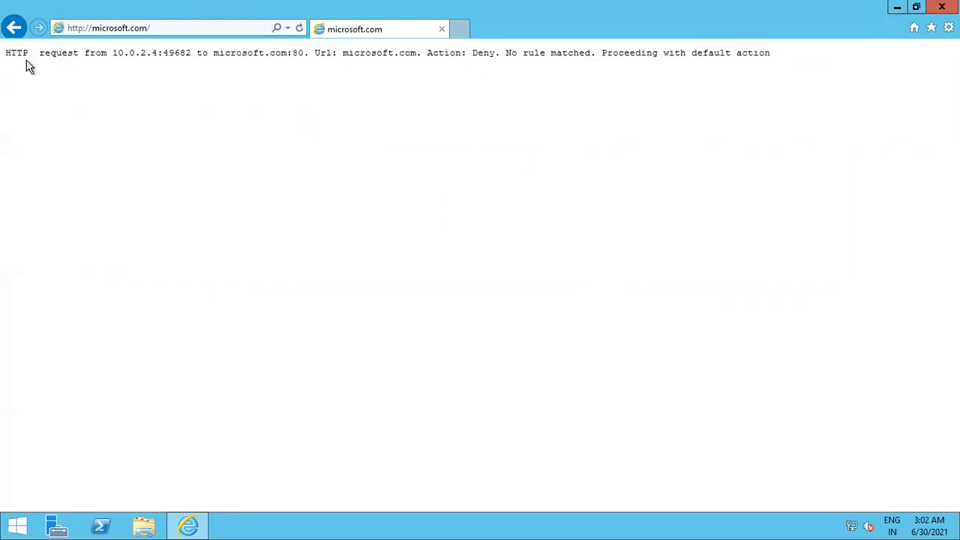
pyautogui.moveTo(114, 54); pyautogui.dragTo(180, 56)
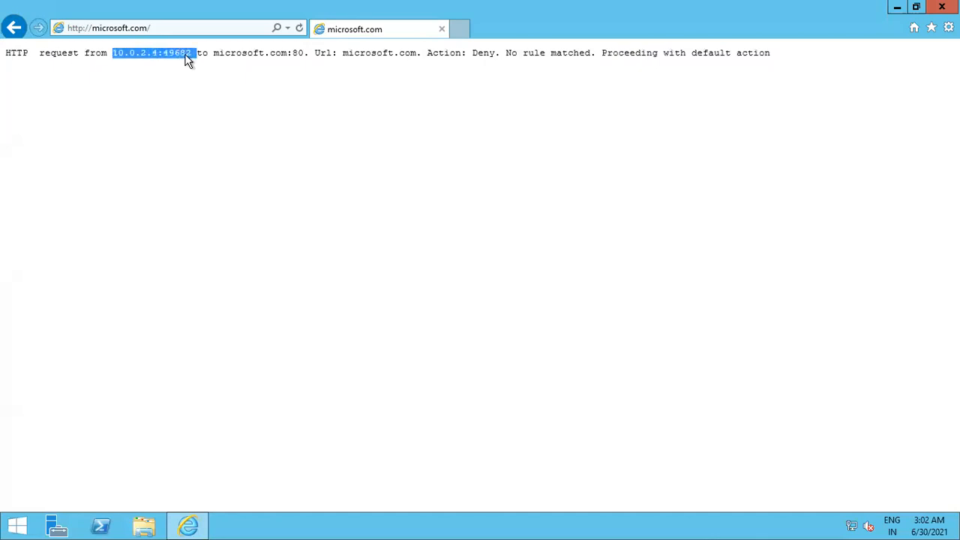
pyautogui.click(305, 51)
pyautogui.moveTo(475, 56); pyautogui.dragTo(725, 68)
pyautogui.click(73, 68)
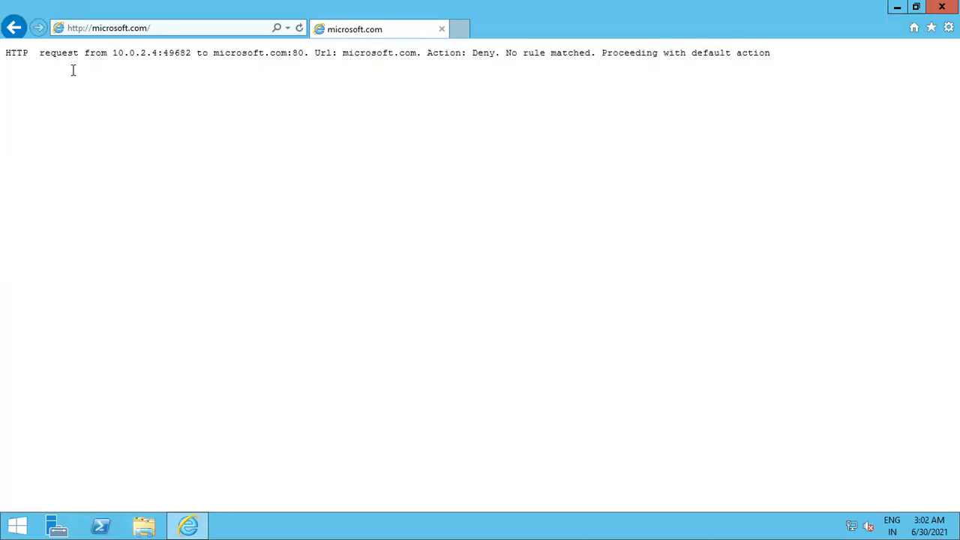
pyautogui.click(173, 30)
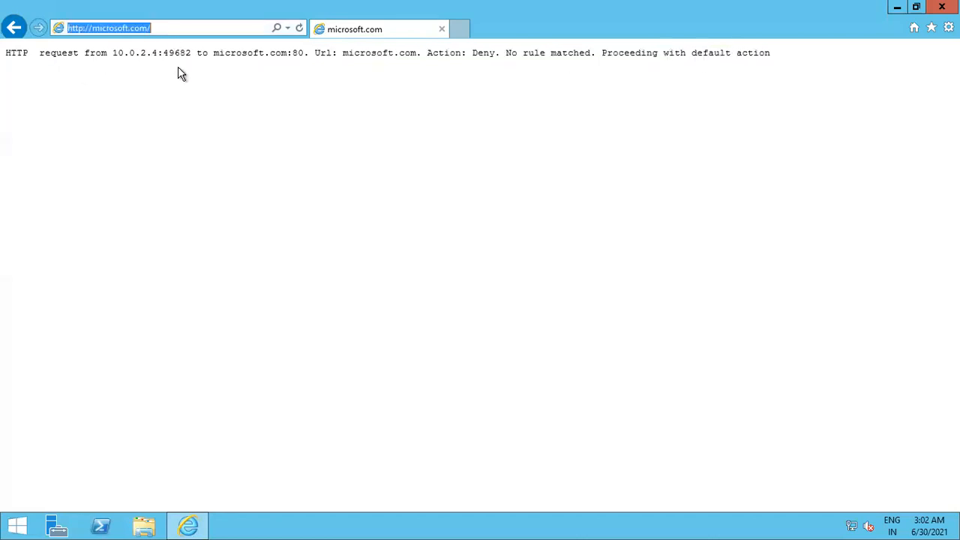
pyautogui.click(230, 71)
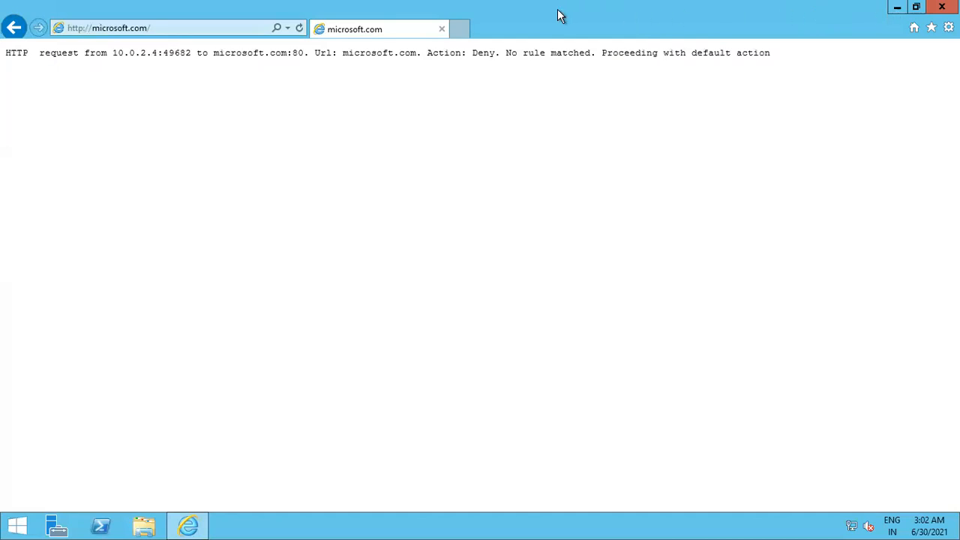
pyautogui.moveTo(559, 7)
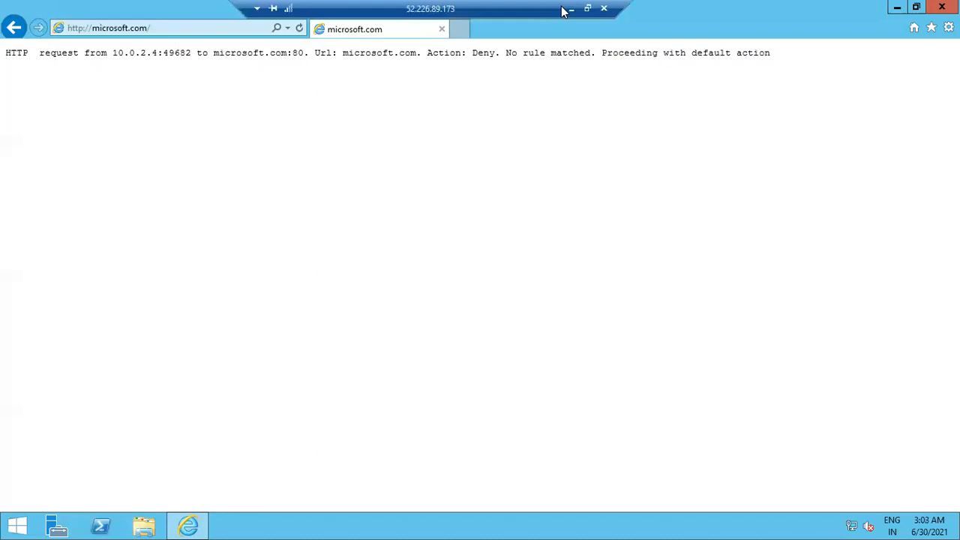
# Go from Azure home via Virtual machines to bastionvm's Networking page showing bastionvm-nsg inbound rules
pyautogui.click(572, 14)
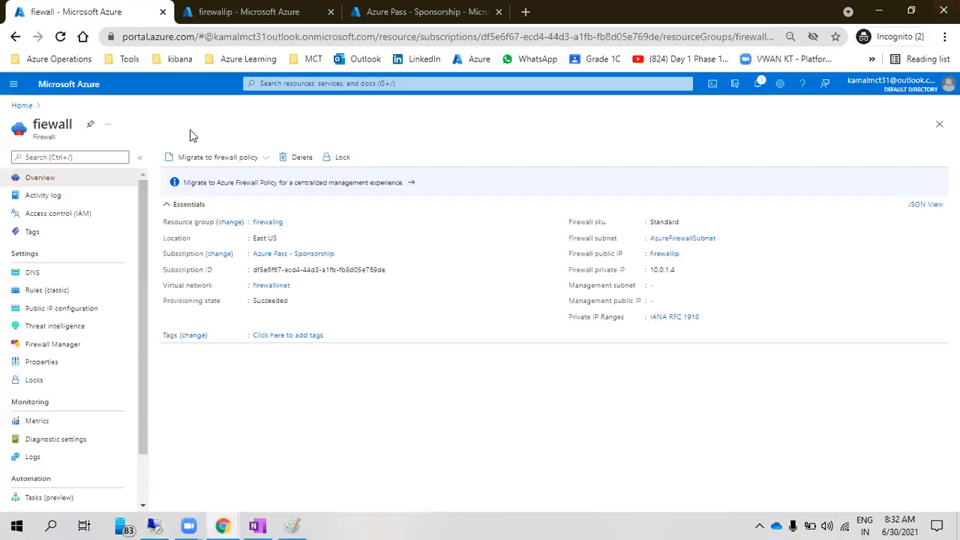
pyautogui.click(47, 90)
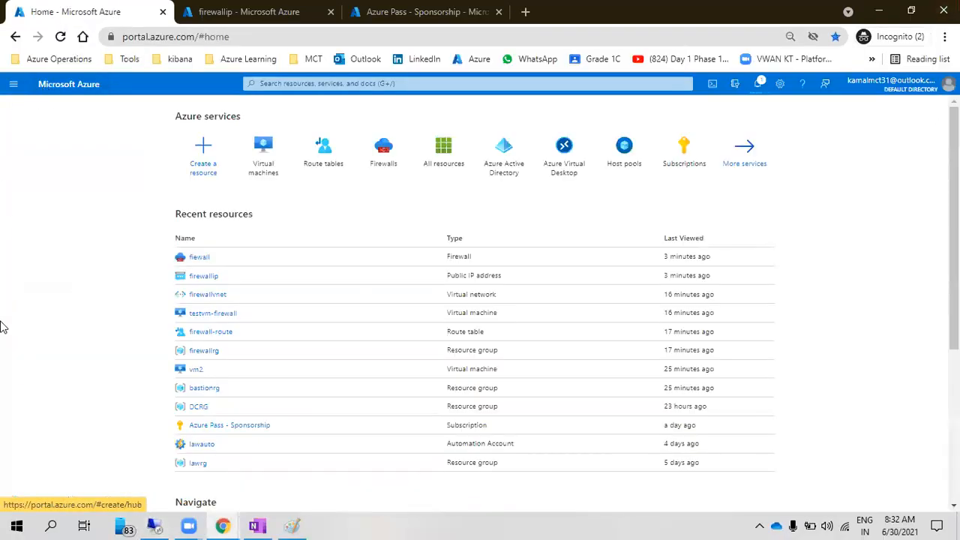
pyautogui.click(262, 166)
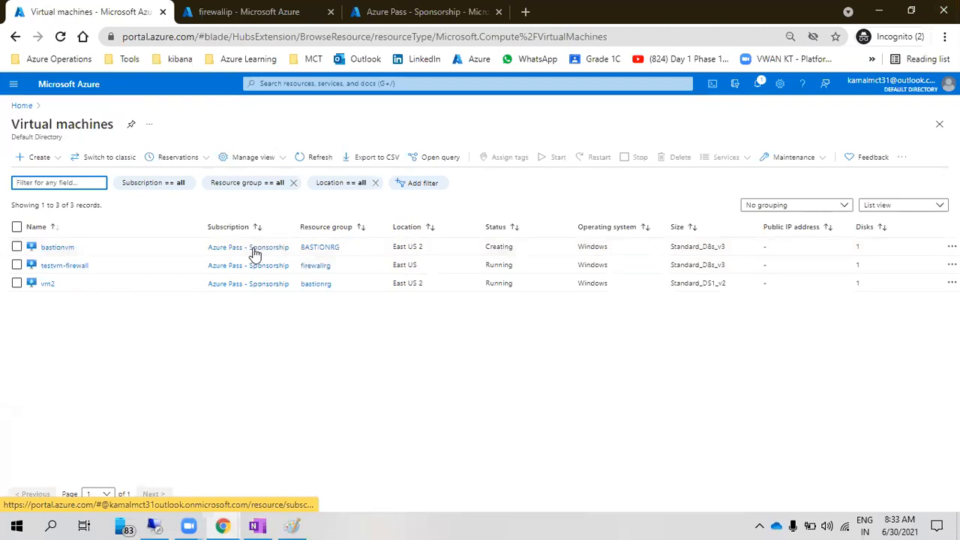
pyautogui.click(66, 248)
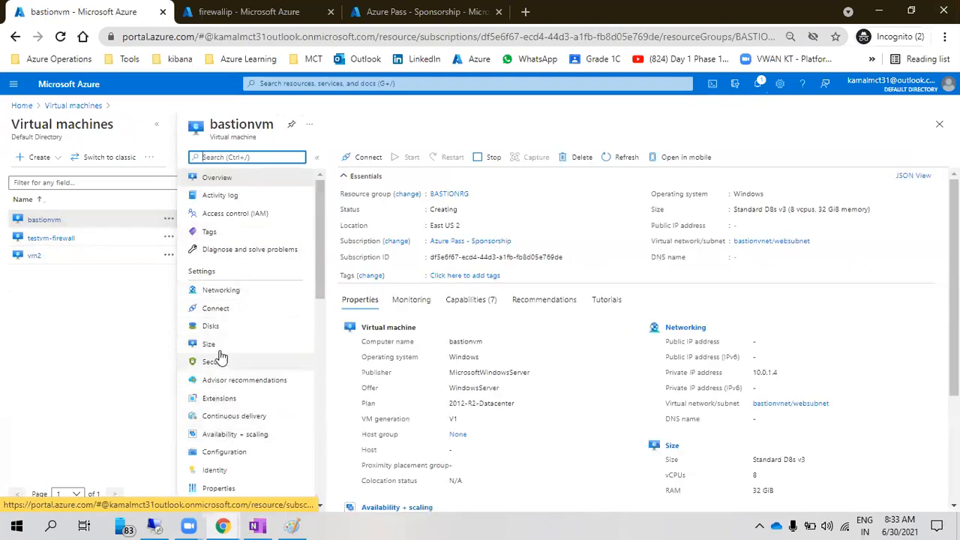
pyautogui.click(236, 293)
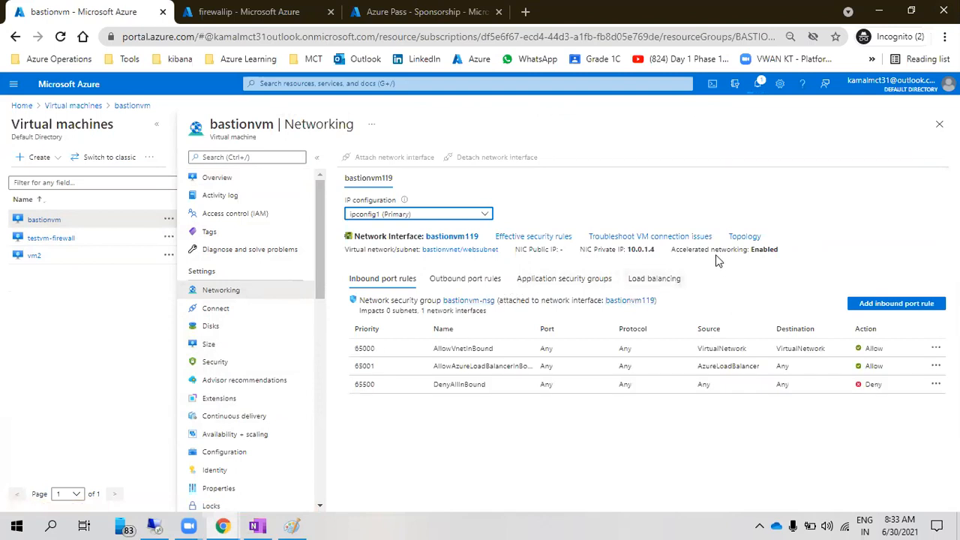
# Open bastionvnet's Subnets list and highlight AzureBastionSubnet's 10.0.2.0/27 address range
pyautogui.click(480, 250)
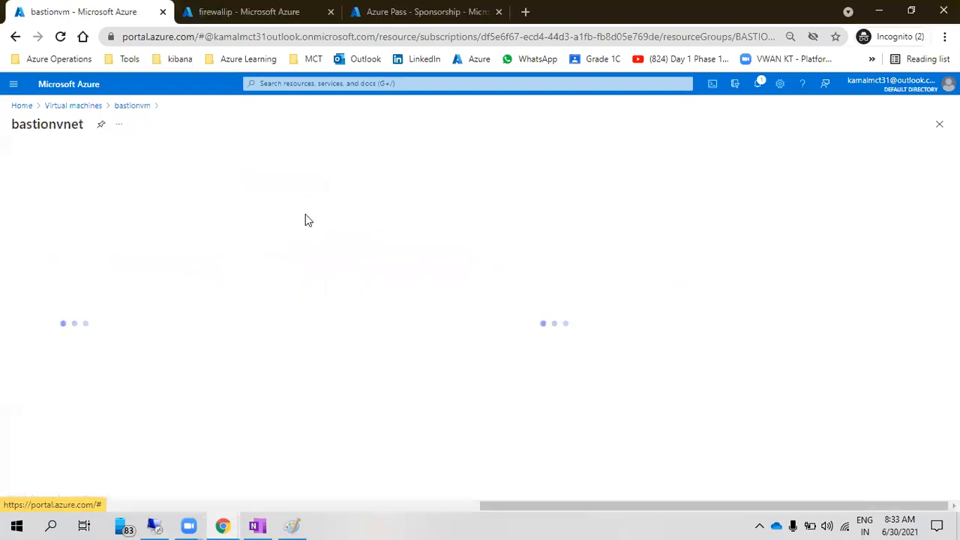
pyautogui.doubleClick(68, 126)
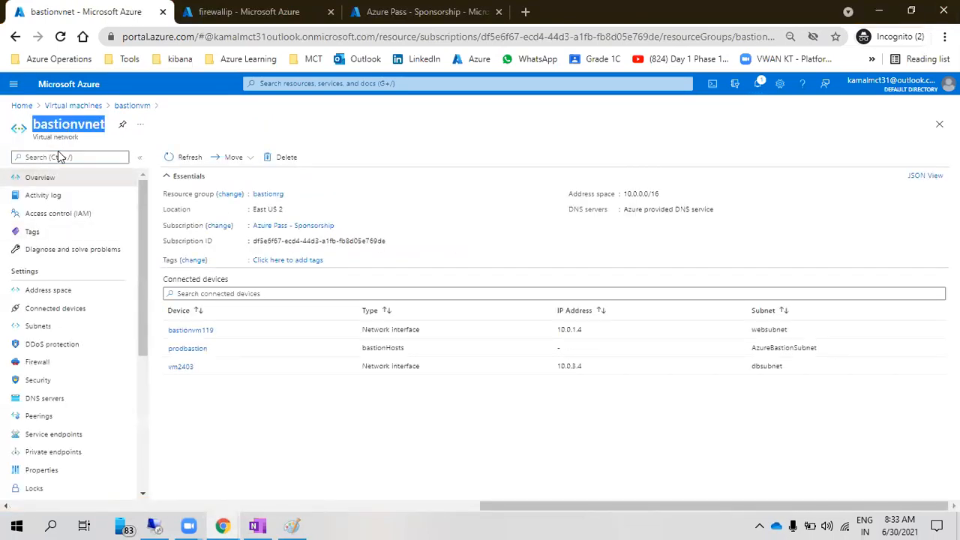
pyautogui.click(61, 332)
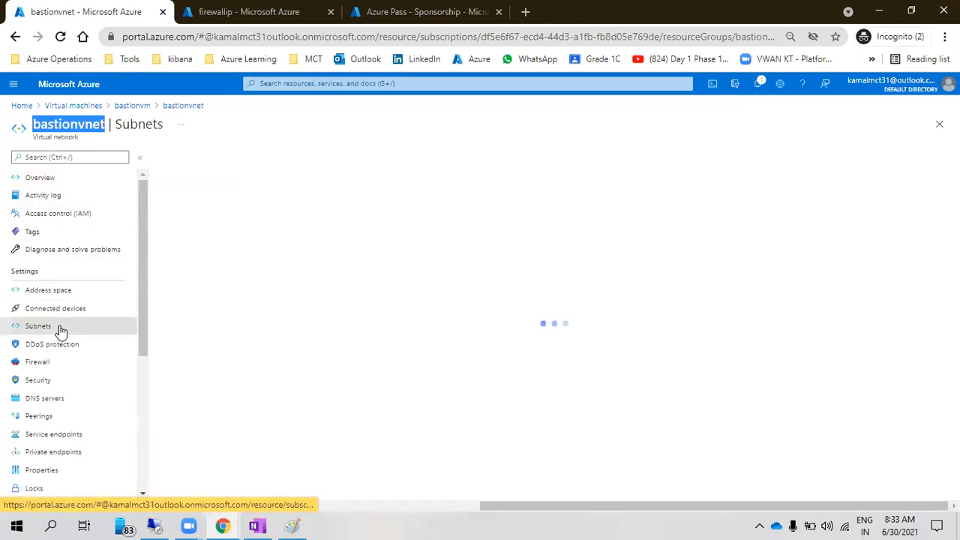
pyautogui.moveTo(240, 254); pyautogui.dragTo(165, 255)
pyautogui.click(255, 357)
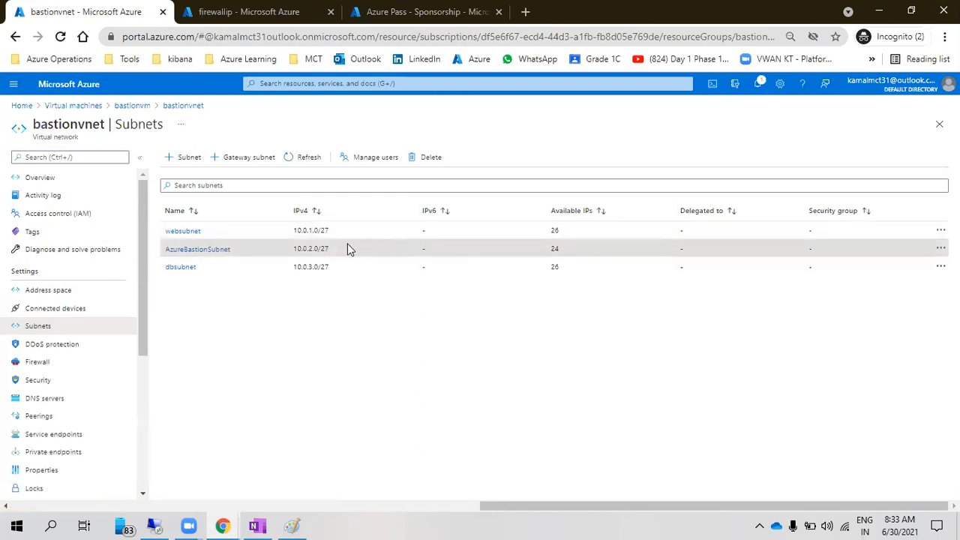
pyautogui.moveTo(336, 249); pyautogui.dragTo(321, 251)
pyautogui.moveTo(315, 250); pyautogui.dragTo(294, 250)
pyautogui.click(322, 250)
pyautogui.moveTo(333, 252); pyautogui.dragTo(301, 250)
pyautogui.click(294, 250)
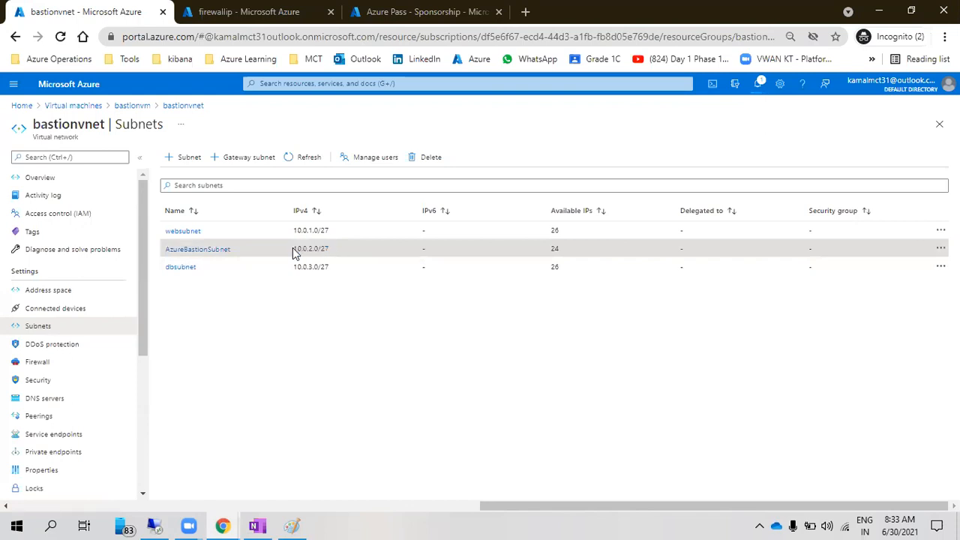
# Go from bastionvm's overview to the vm2 machine (private IP 10.0.3.4) and show its Connect options
pyautogui.click(127, 109)
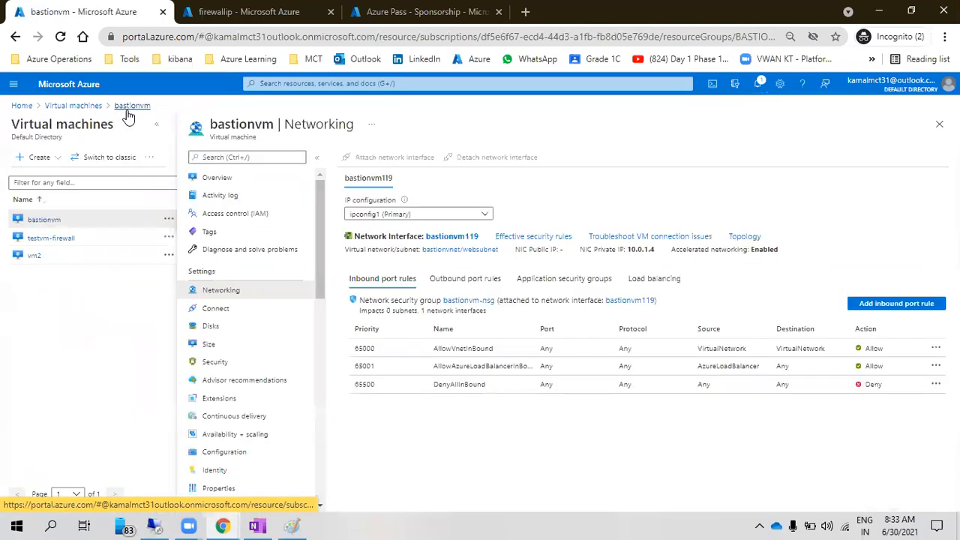
pyautogui.moveTo(500, 250); pyautogui.dragTo(452, 250)
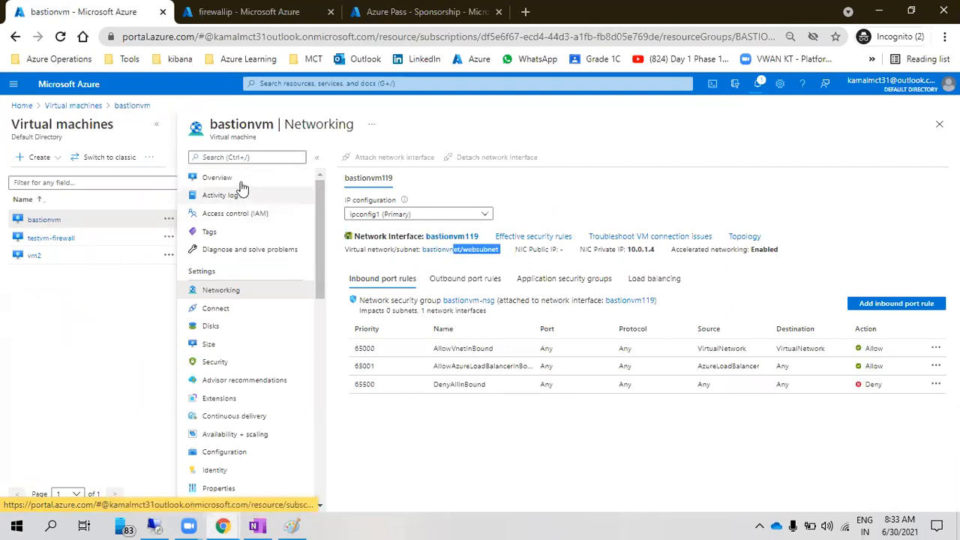
pyautogui.click(218, 177)
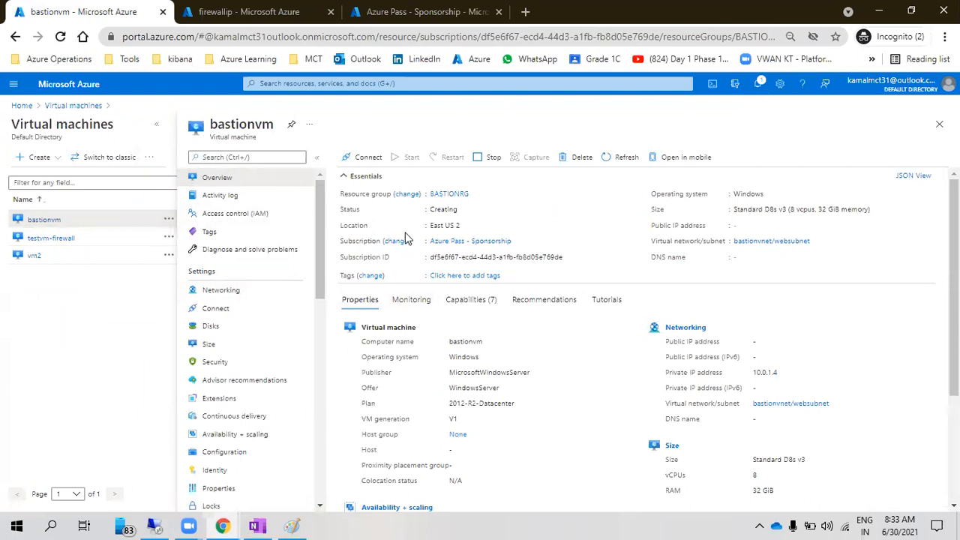
pyautogui.click(36, 258)
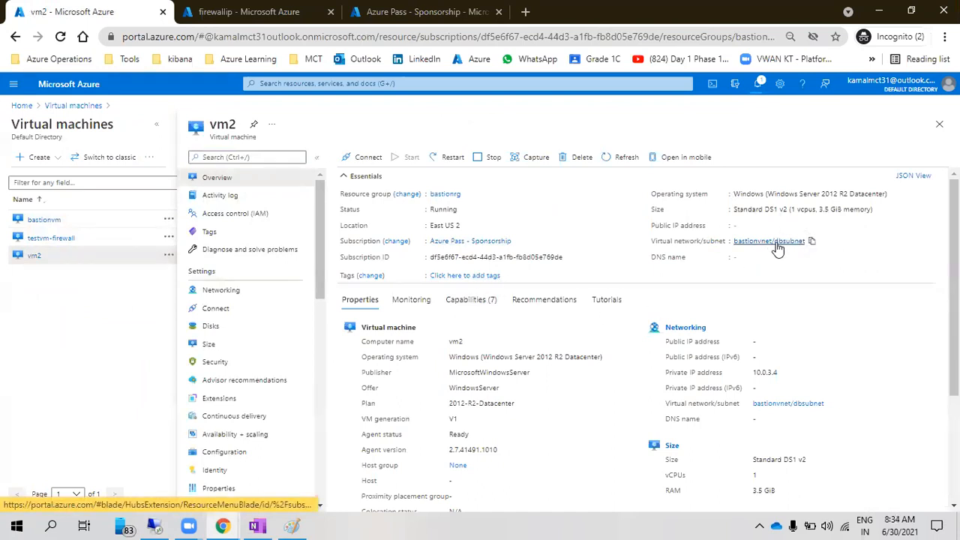
pyautogui.click(362, 161)
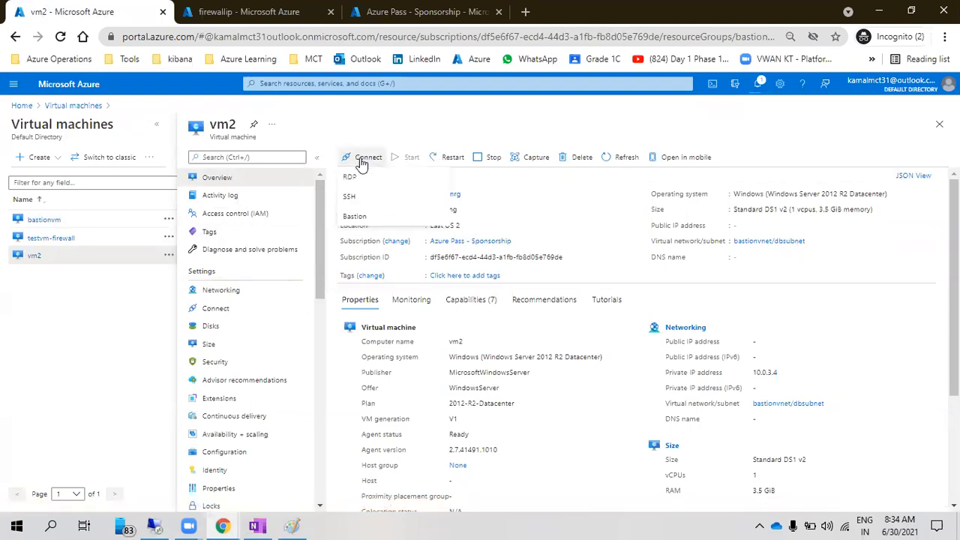
# Choose Bastion for vm2 and submit the VM's username and password
pyautogui.click(357, 217)
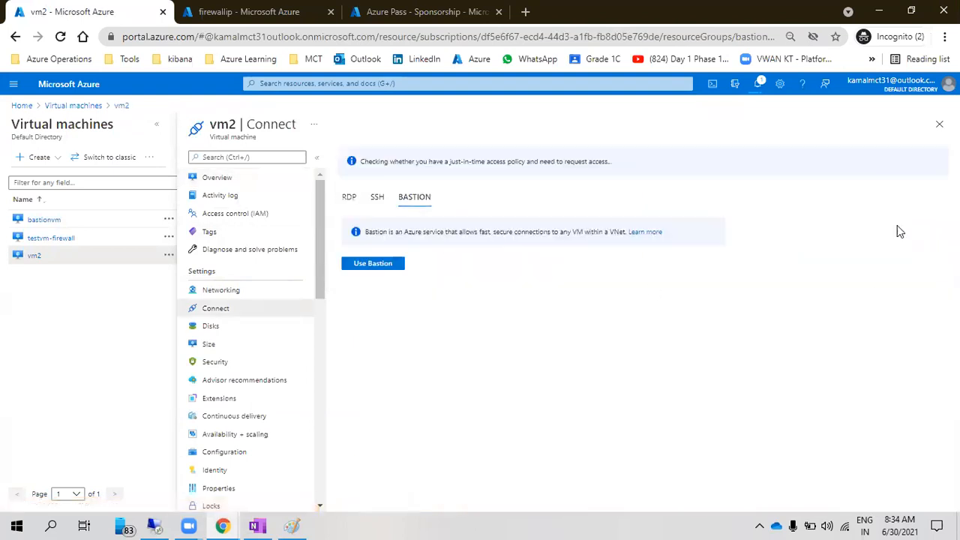
pyautogui.click(385, 265)
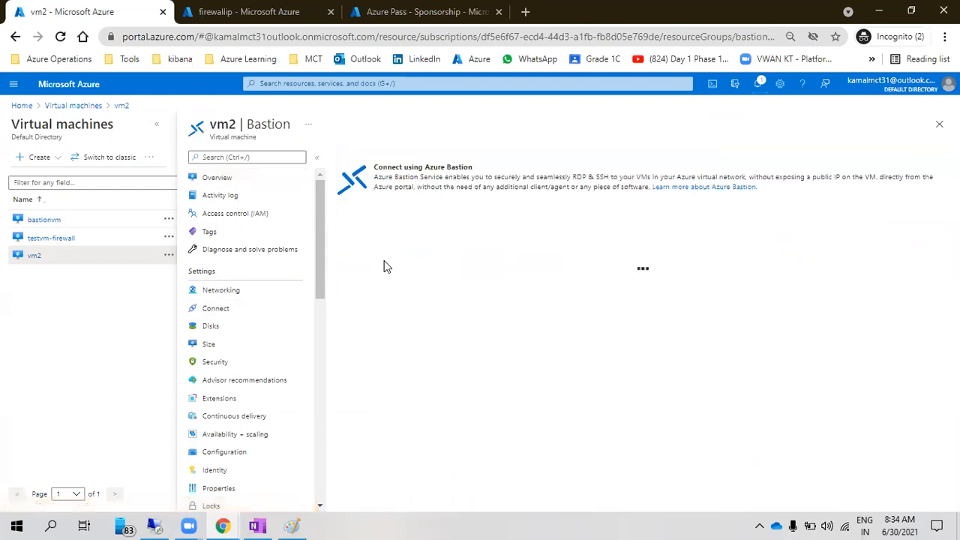
pyautogui.click(367, 287)
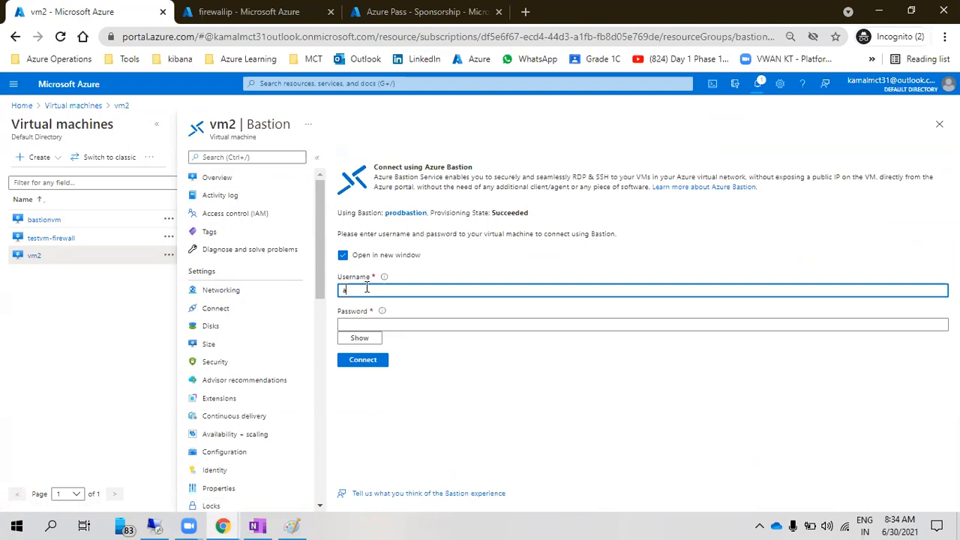
pyautogui.write('azureuser')
pyautogui.press('Tab')
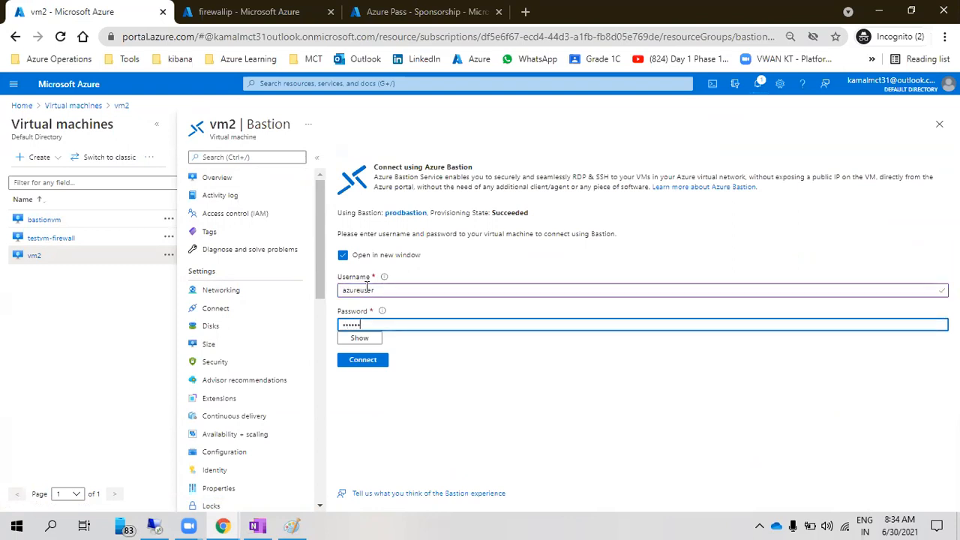
pyautogui.press('Return')
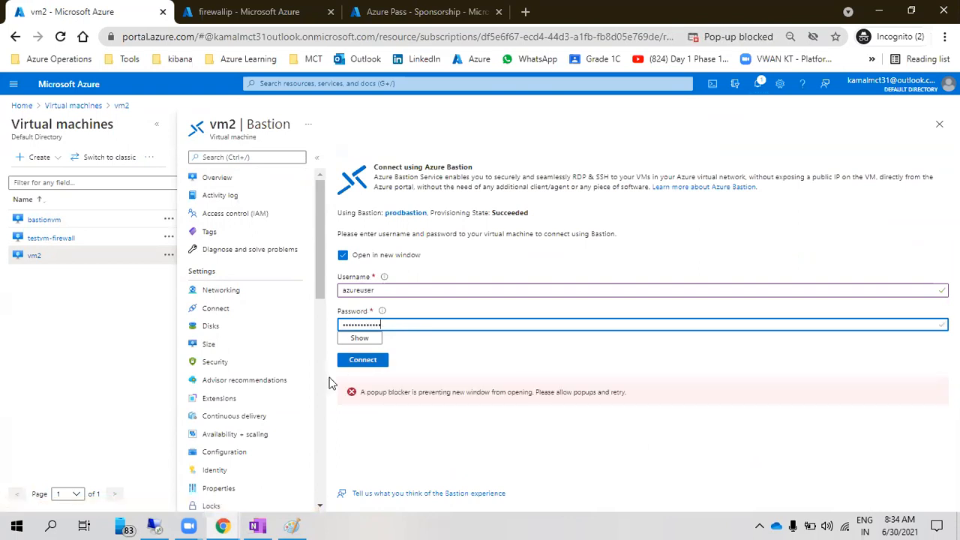
# Always allow pop-ups from the Azure portal and reconnect vm2 through Bastion
pyautogui.click(732, 36)
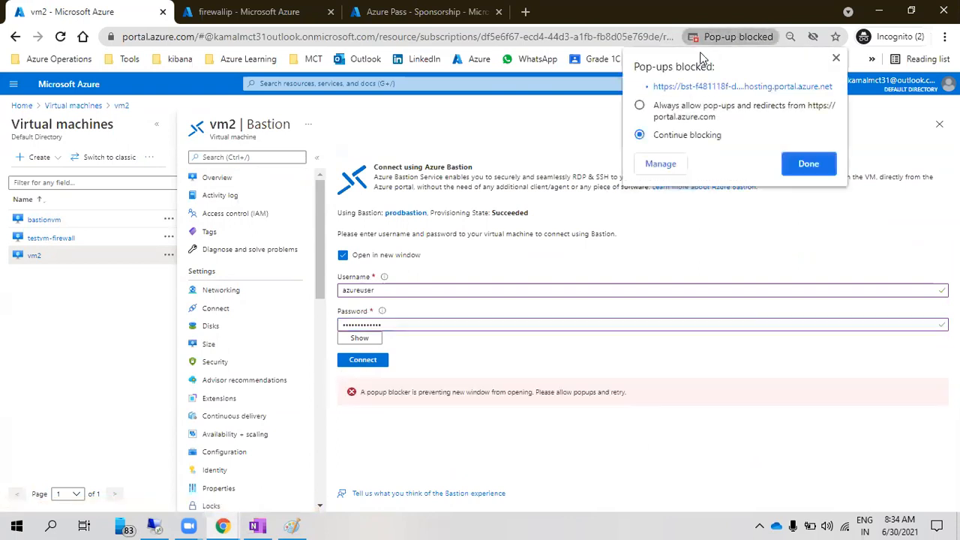
pyautogui.click(639, 105)
pyautogui.click(806, 164)
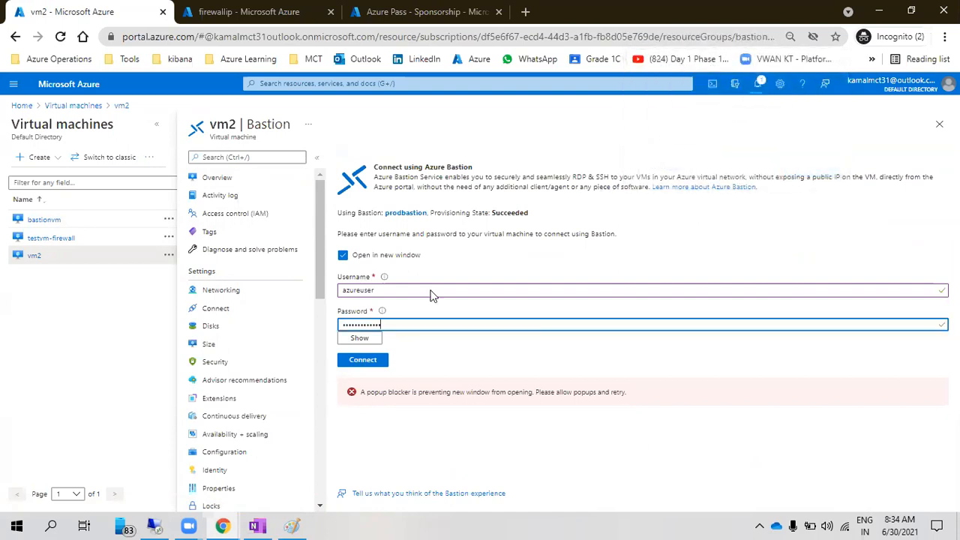
pyautogui.click(363, 361)
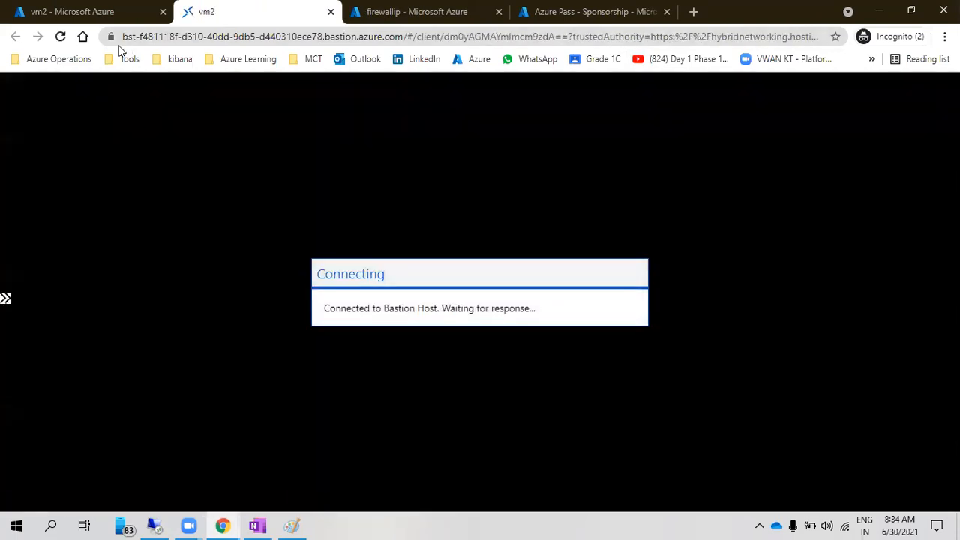
# Allow clipboard access for vm2's Bastion remote session and check the site's connection security
pyautogui.click(109, 37)
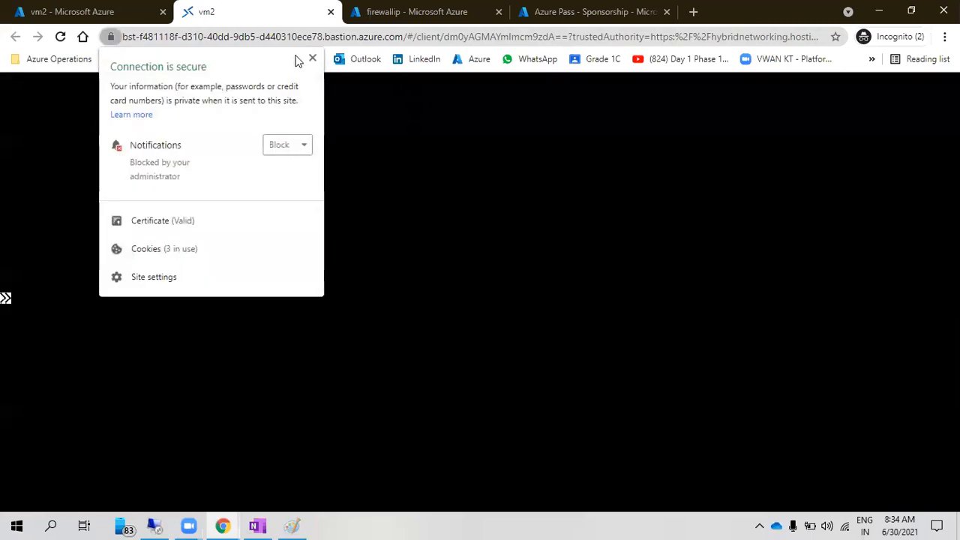
pyautogui.click(247, 117)
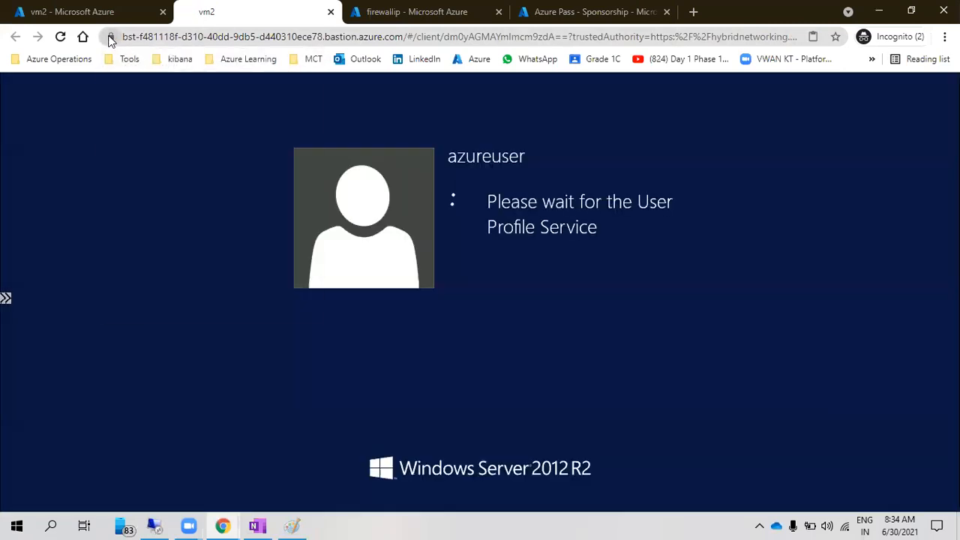
pyautogui.click(108, 37)
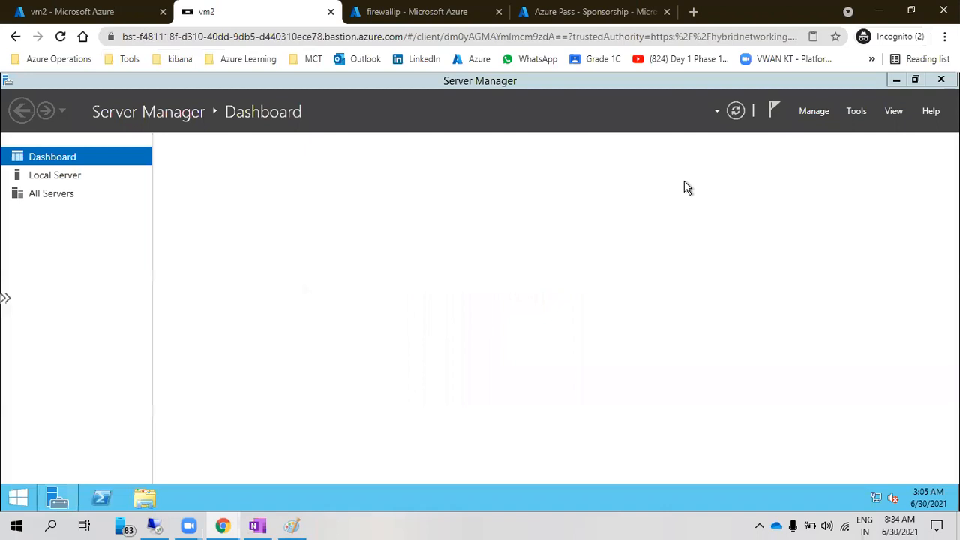
# Close Server Manager, open Windows (C:) through This PC, then close Explorer
pyautogui.click(942, 80)
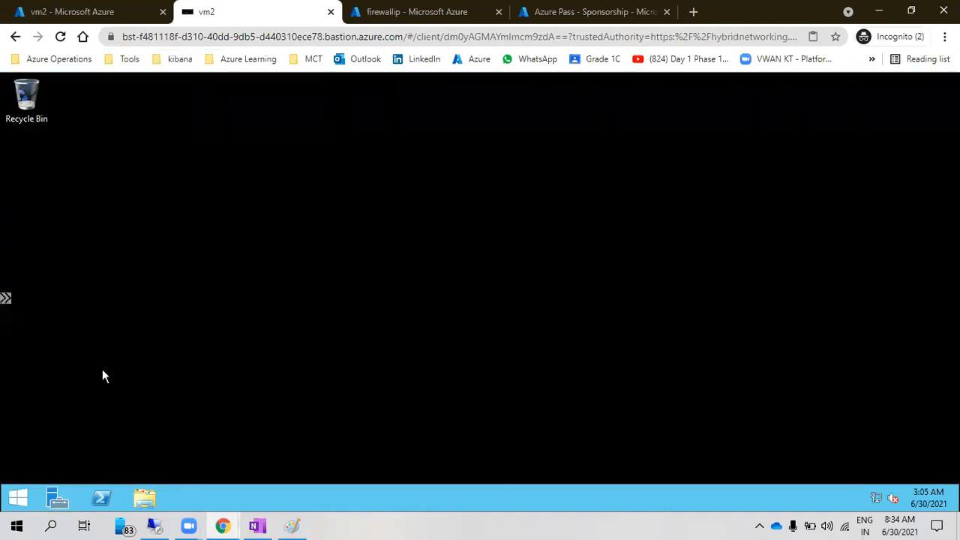
pyautogui.click(21, 498)
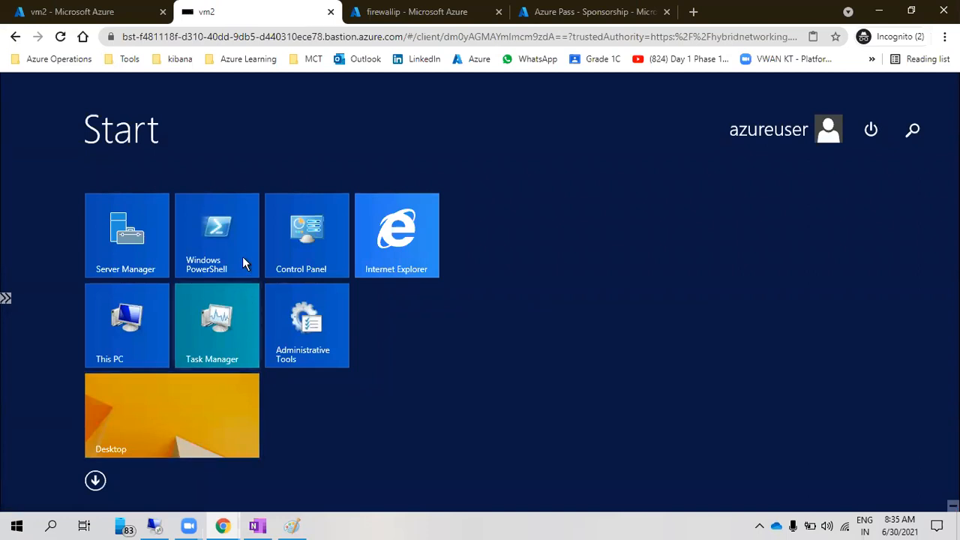
pyautogui.click(131, 326)
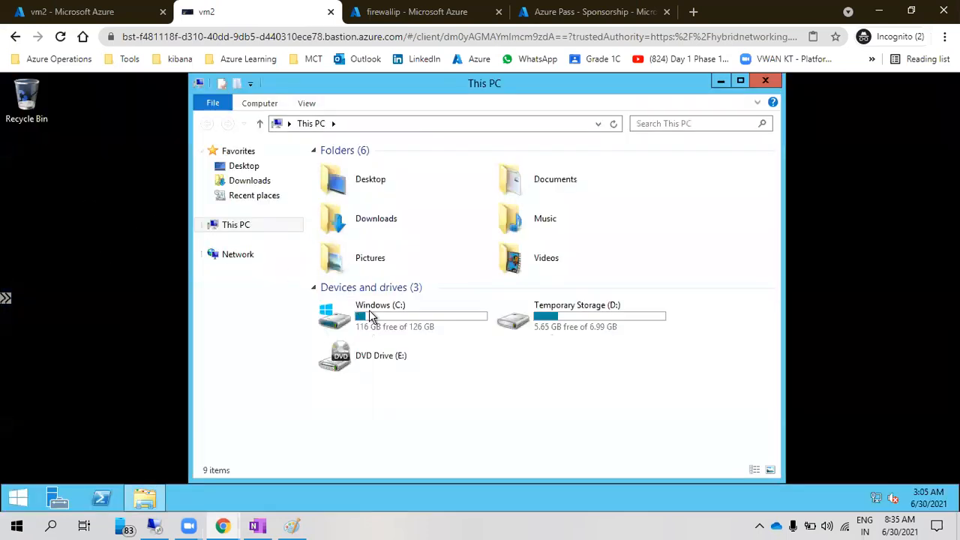
pyautogui.doubleClick(380, 312)
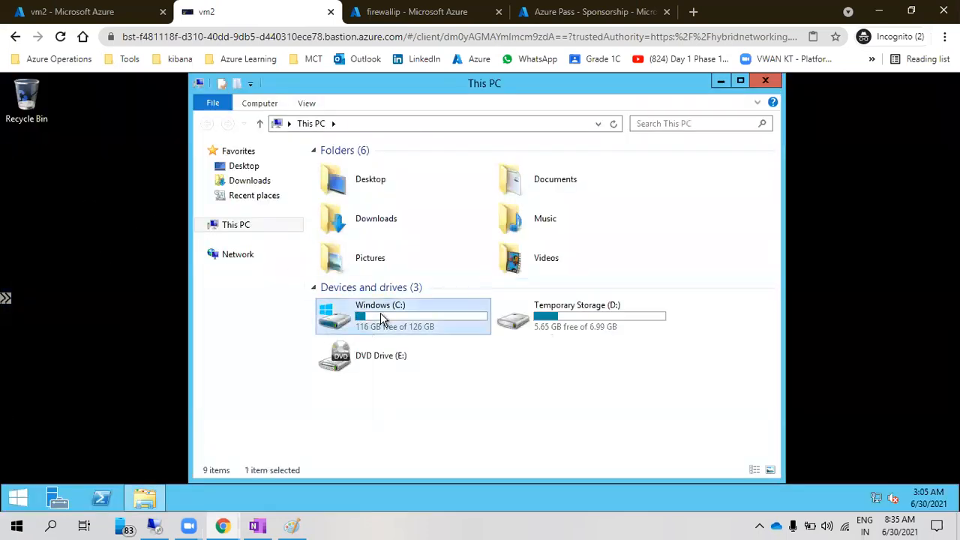
pyautogui.click(766, 81)
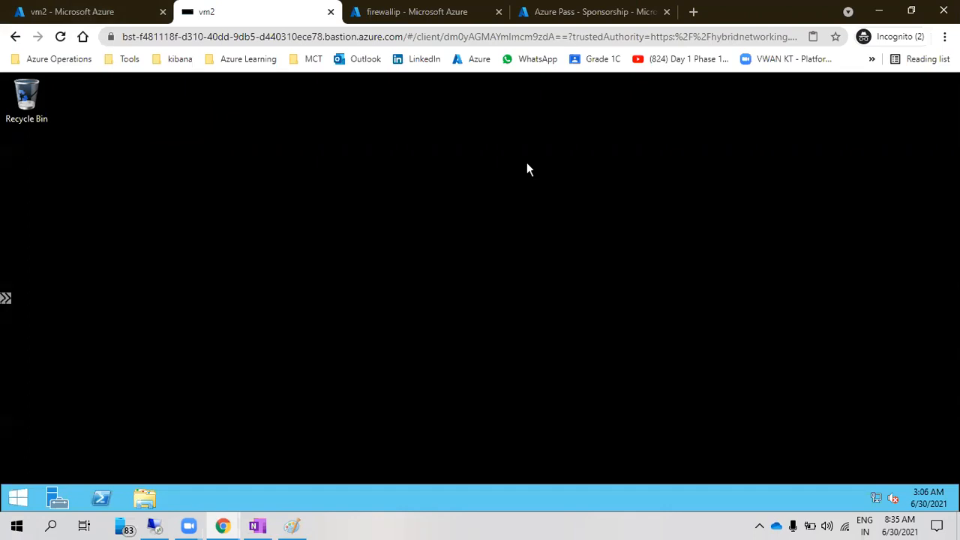
# From vm2's overview, go to the Virtual machines list and open bastionvm, still shown as Creating
pyautogui.click(105, 11)
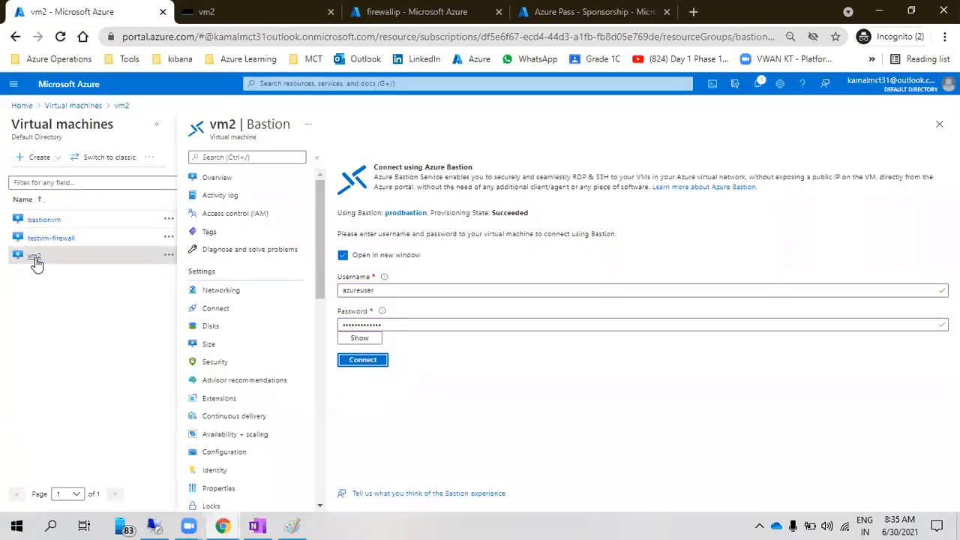
pyautogui.click(259, 178)
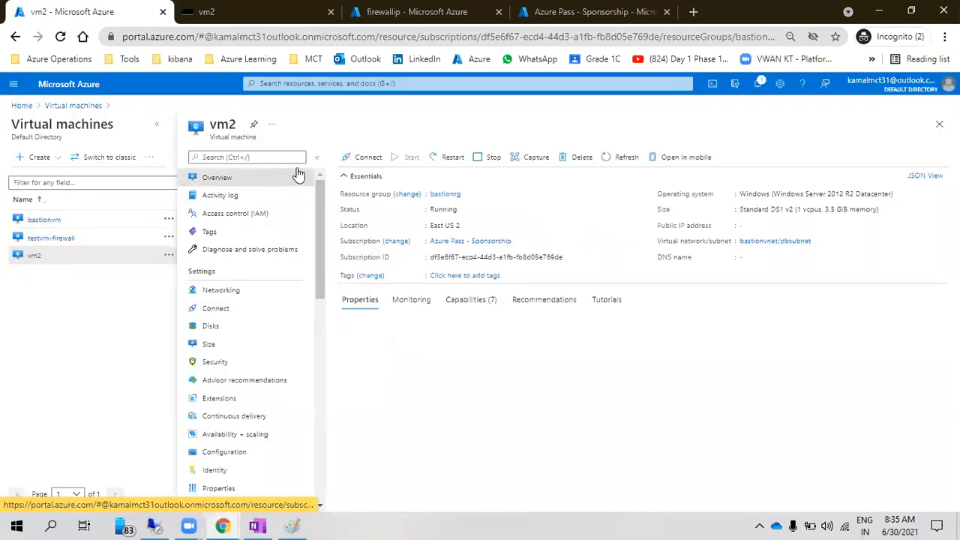
pyautogui.click(82, 106)
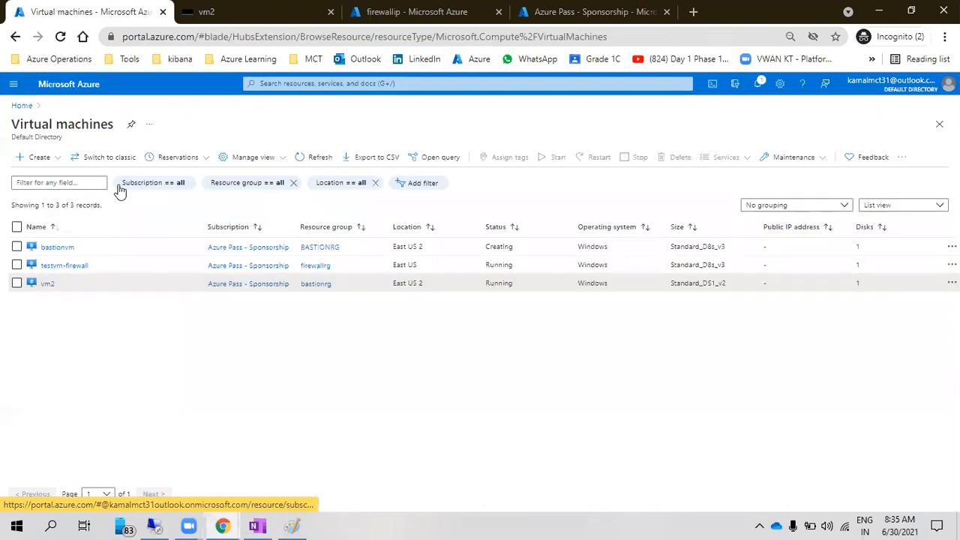
pyautogui.moveTo(75, 247); pyautogui.dragTo(45, 246)
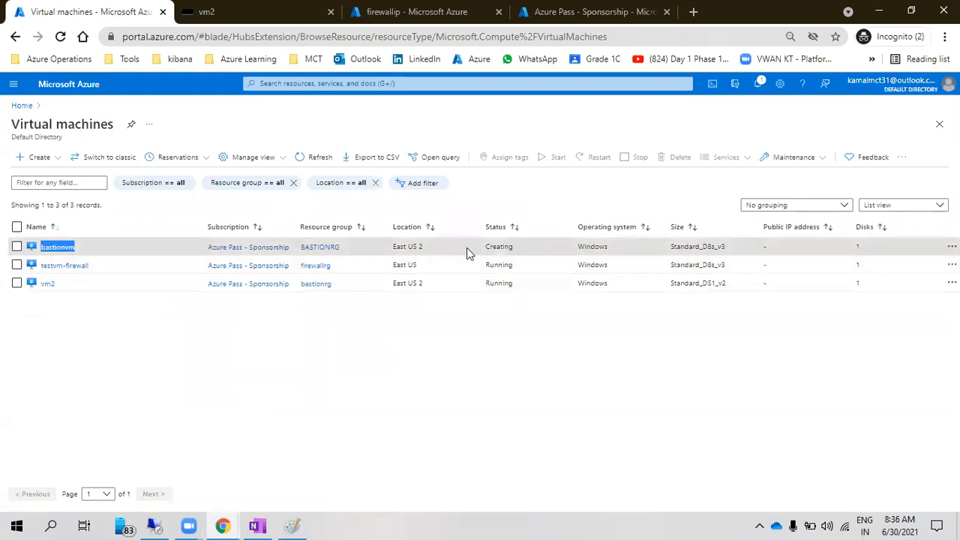
pyautogui.doubleClick(495, 245)
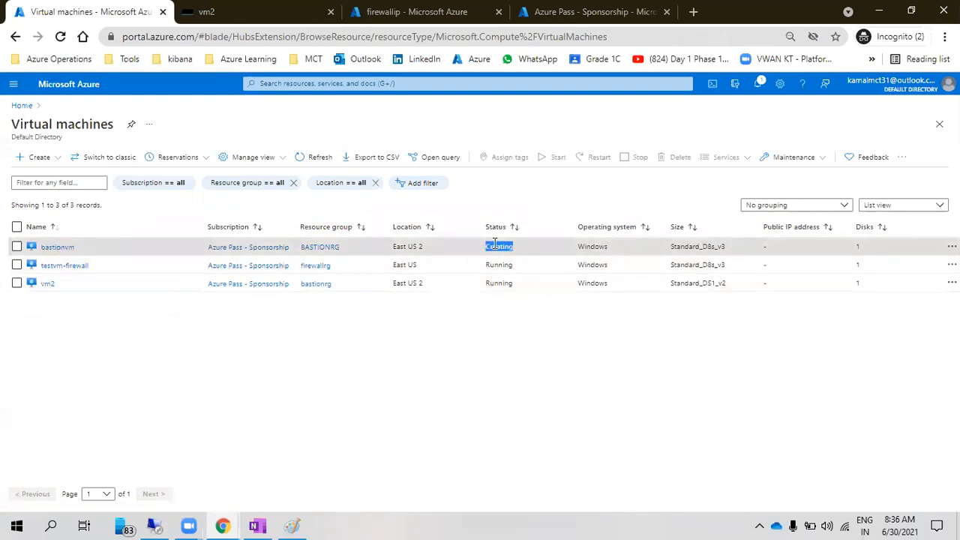
pyautogui.click(495, 245)
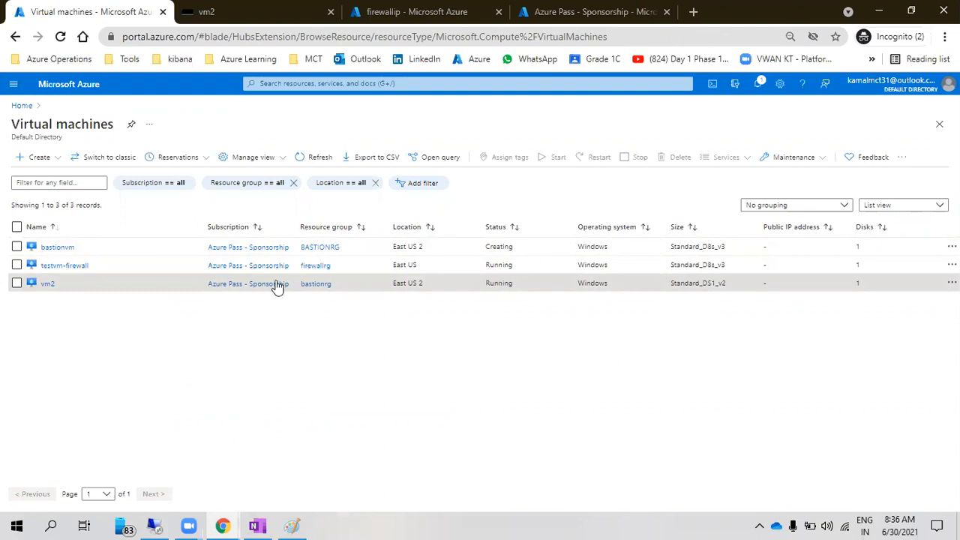
pyautogui.click(57, 248)
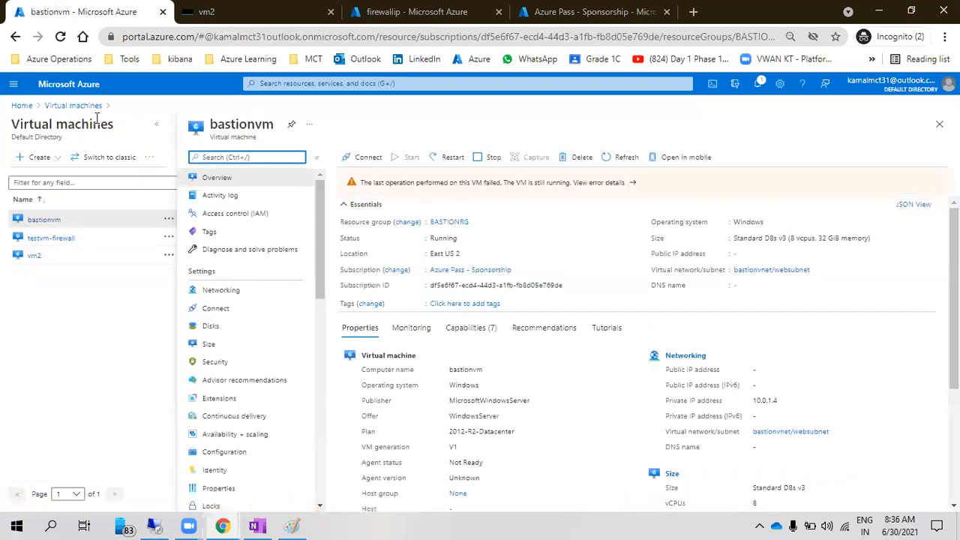
# Open bastionvm's failed-operation details and run Reapply on the VM
pyautogui.click(525, 182)
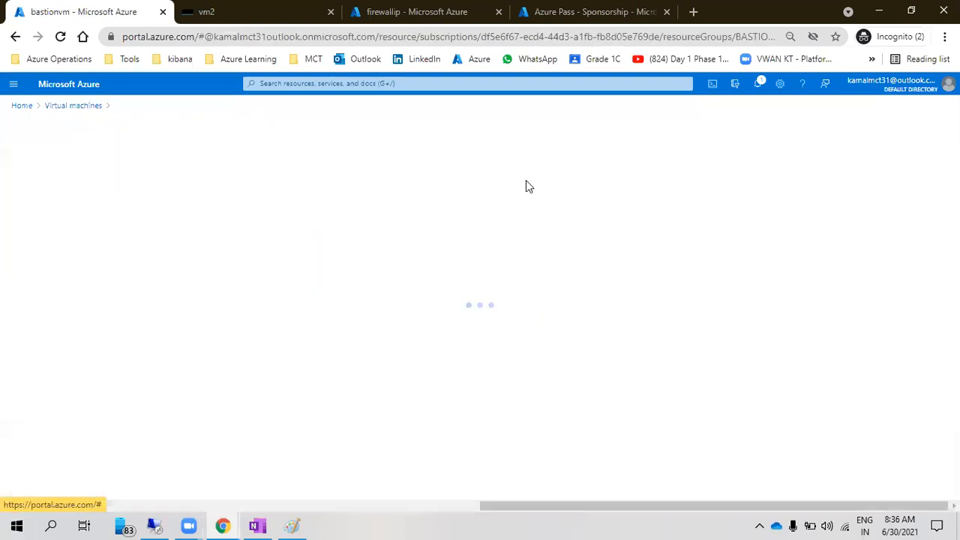
pyautogui.moveTo(352, 201); pyautogui.dragTo(649, 213)
pyautogui.click(83, 394)
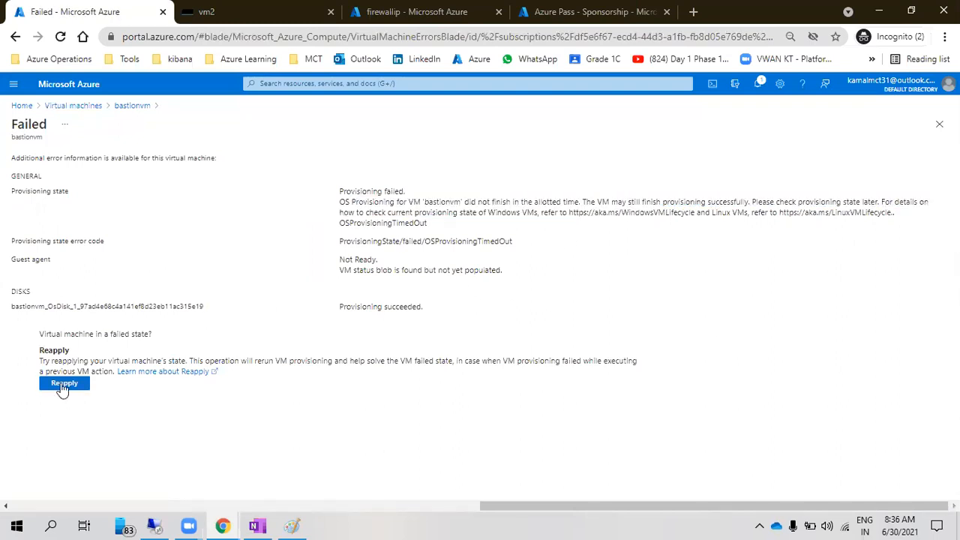
pyautogui.click(64, 384)
# Review the OSProvisioningTimedOut error, guest agent not ready, through the Reapply note
pyautogui.click(359, 218)
pyautogui.moveTo(345, 193); pyautogui.dragTo(508, 315)
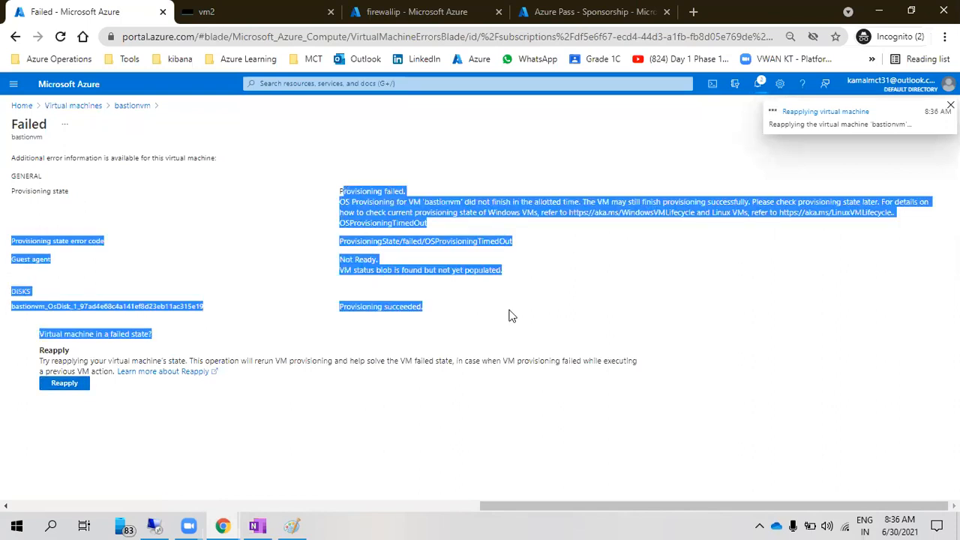
pyautogui.click(351, 239)
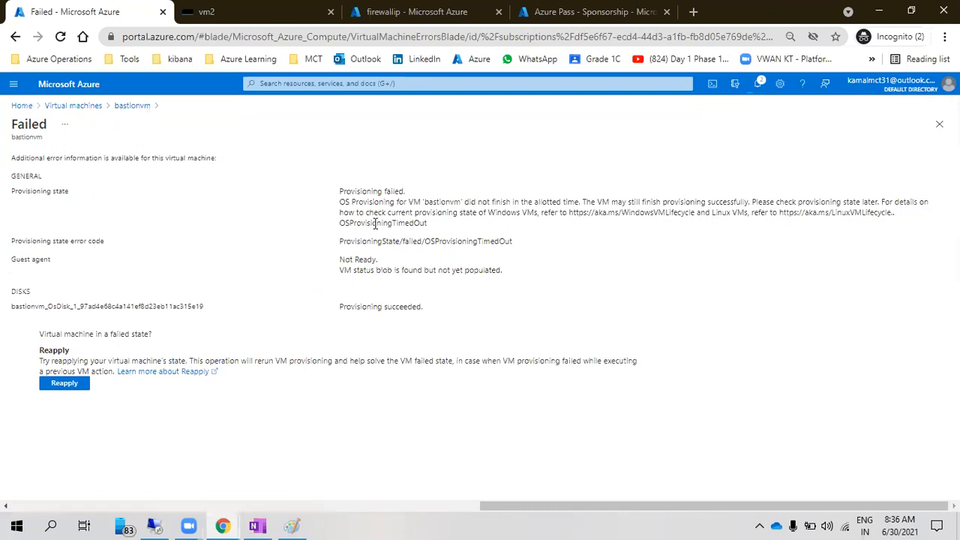
pyautogui.moveTo(357, 192); pyautogui.dragTo(670, 298)
pyautogui.click(668, 298)
pyautogui.moveTo(20, 160); pyautogui.dragTo(728, 353)
pyautogui.click(678, 367)
pyautogui.doubleClick(12, 157)
pyautogui.moveTo(12, 157); pyautogui.dragTo(649, 367)
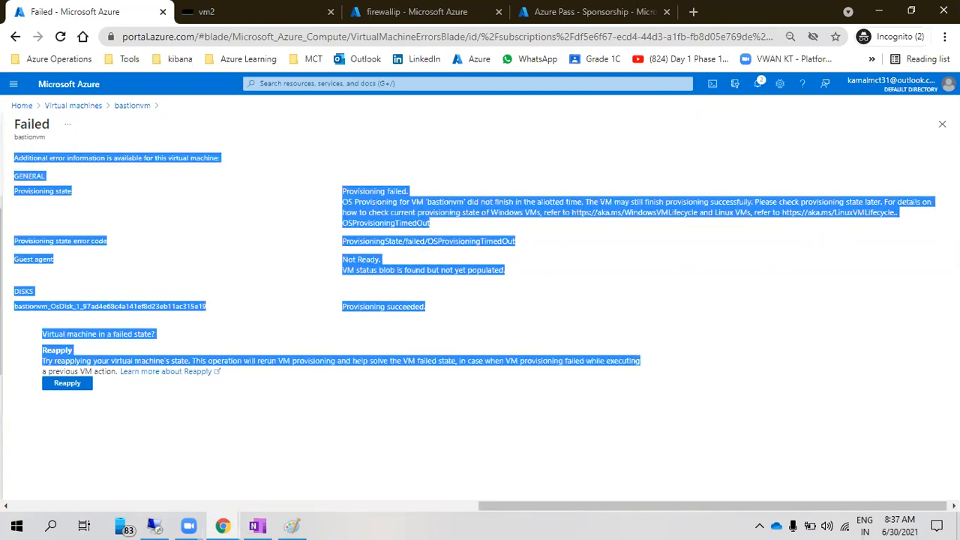
pyautogui.click(379, 233)
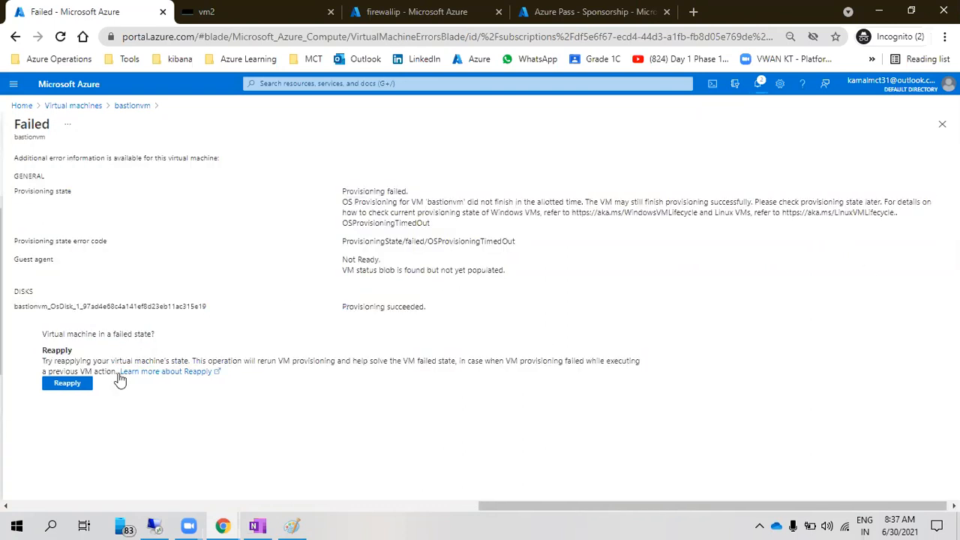
# Go back to bastionvm's overview and confirm the 'Reapplying virtual machine' notification
pyautogui.click(131, 106)
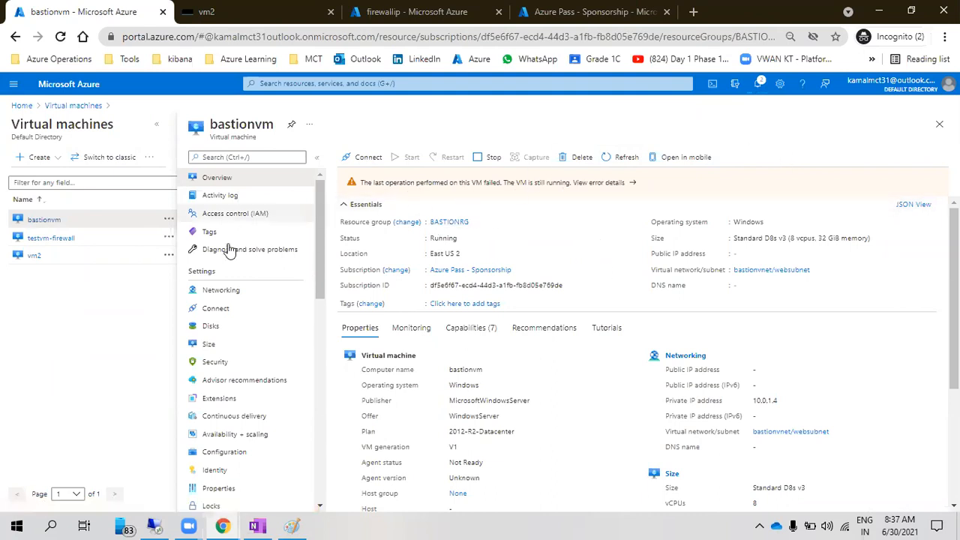
pyautogui.click(758, 84)
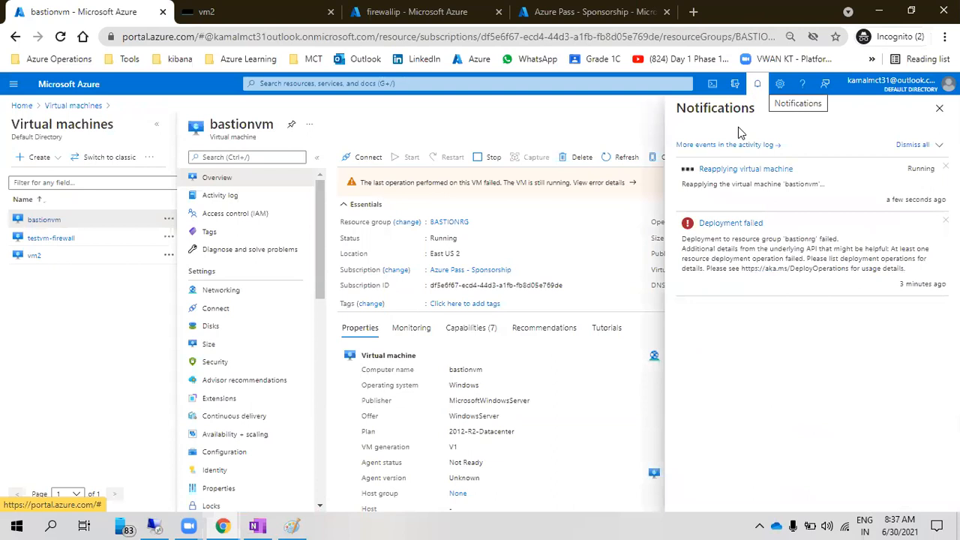
pyautogui.click(757, 83)
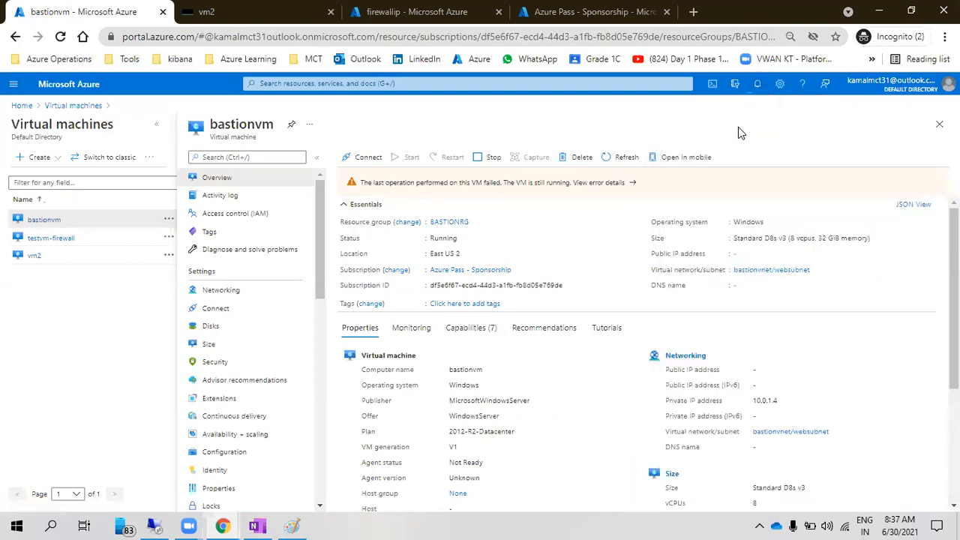
# Go to the Azure portal Home page, where bastionvm is listed among recent resources
pyautogui.click(75, 84)
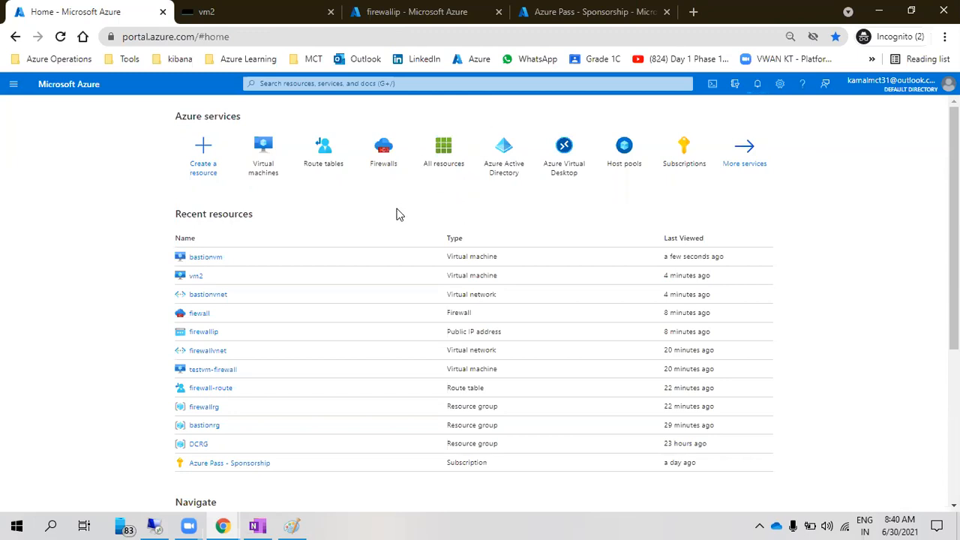
pyautogui.moveTo(381, 171)
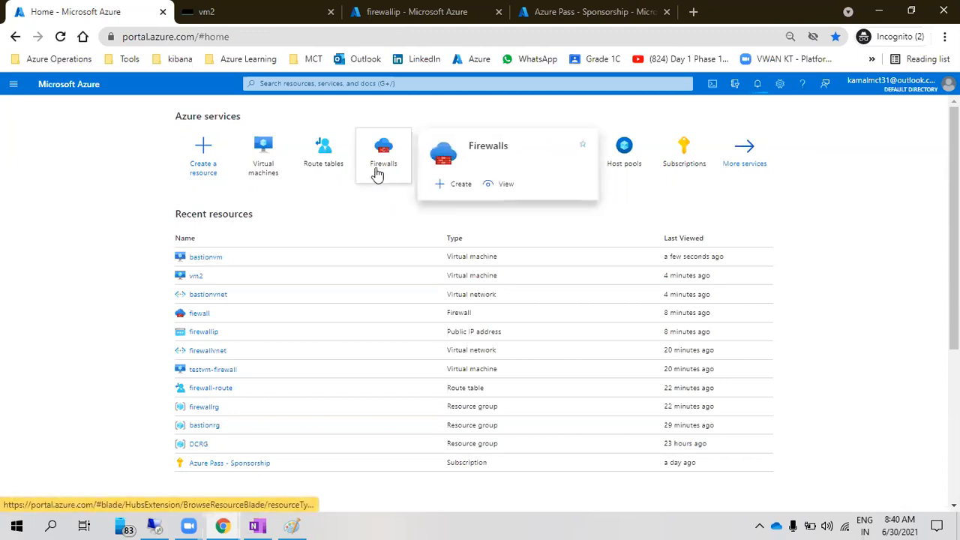